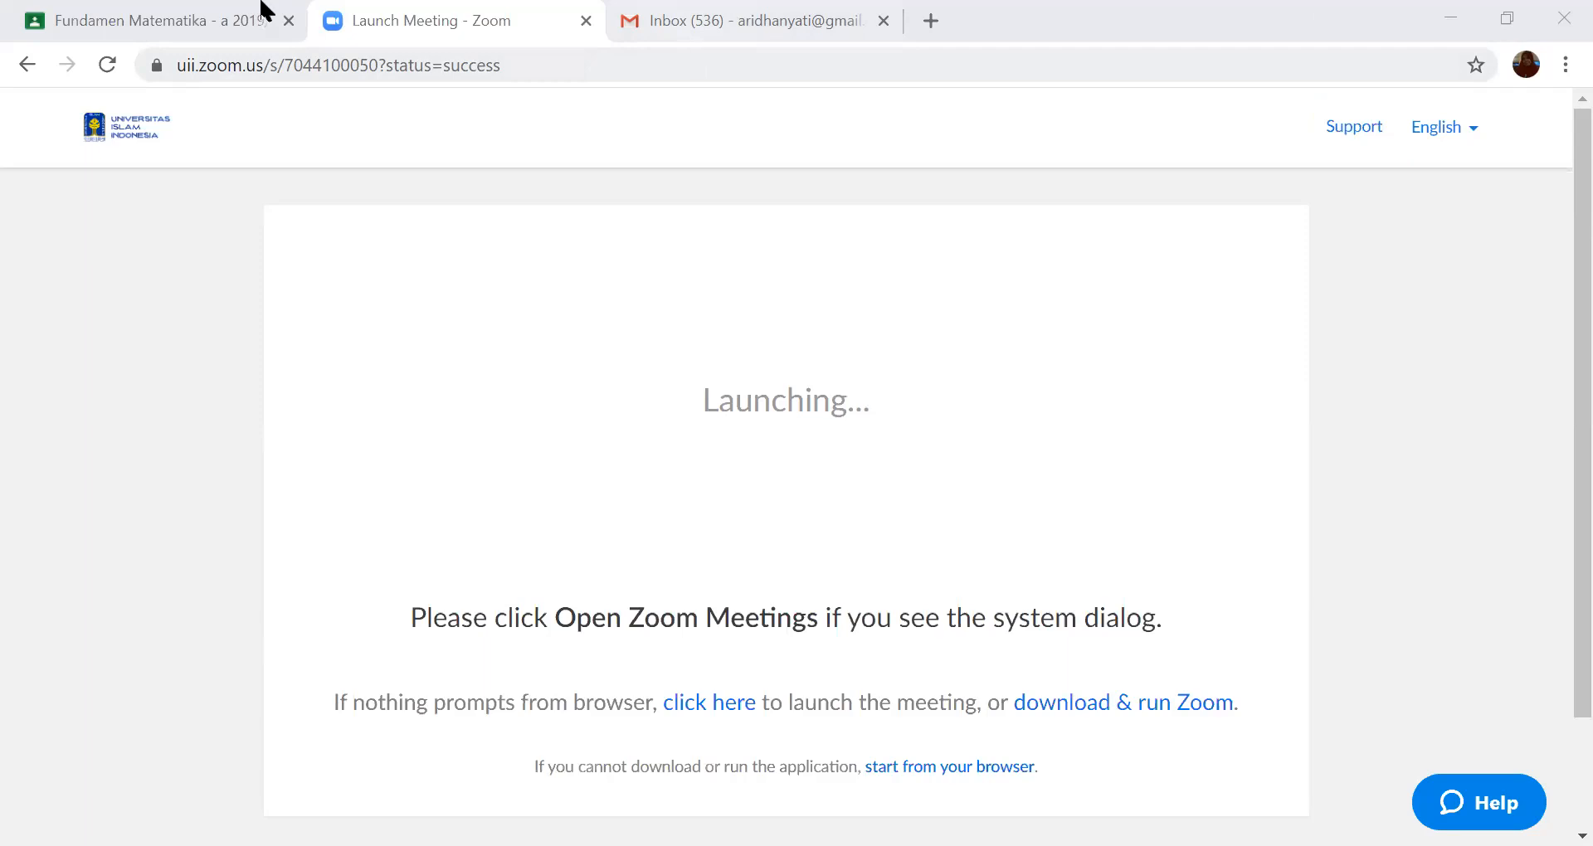
{"action": "left_click", "coordinate": [639, 23]}
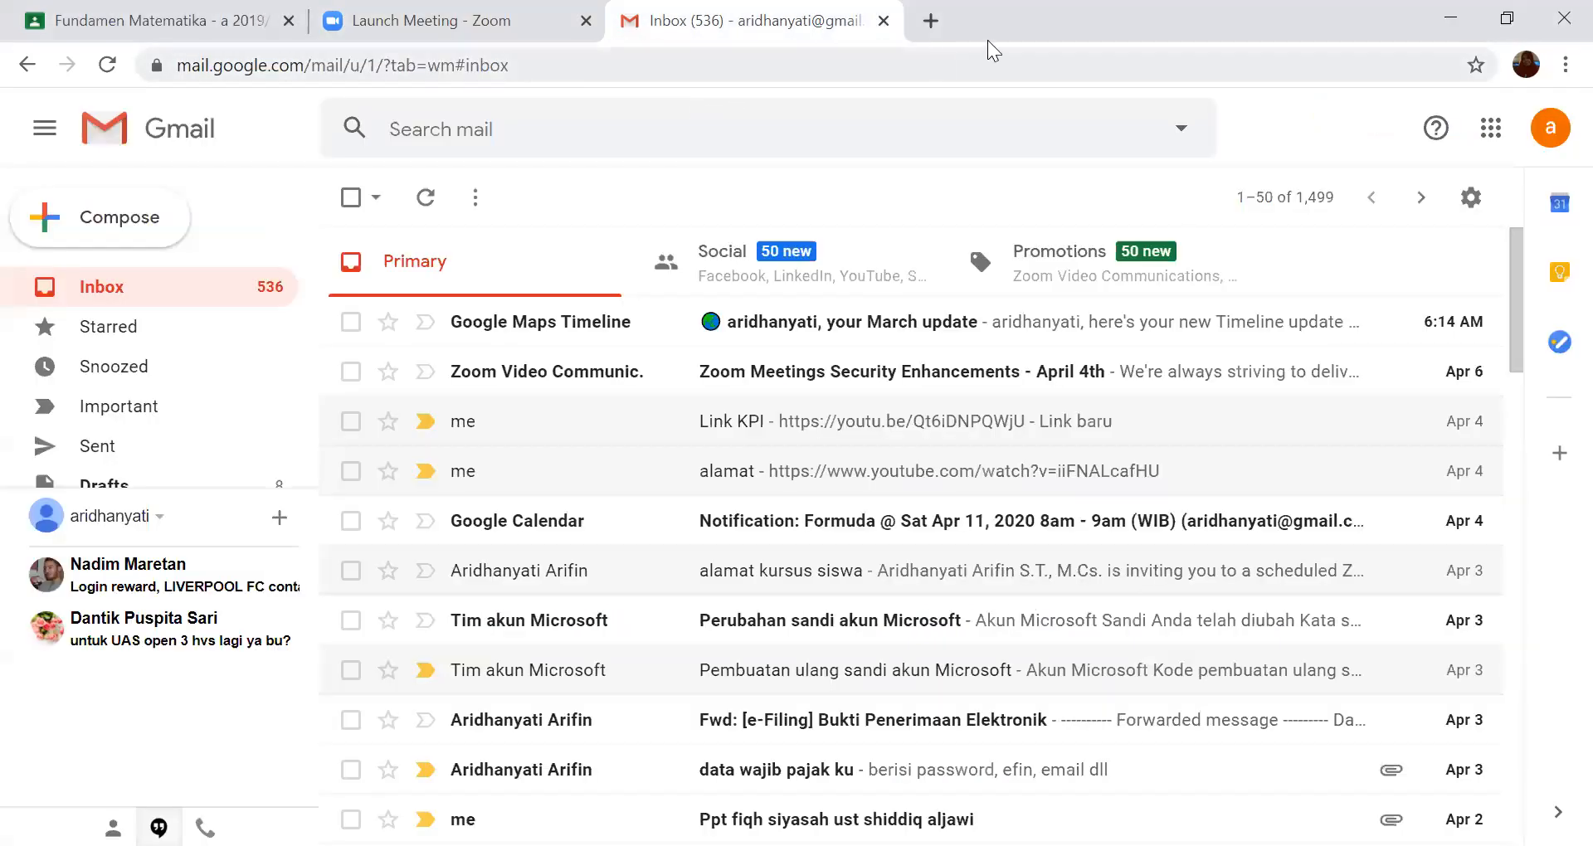
{"action": "left_click", "coordinate": [471, 41]}
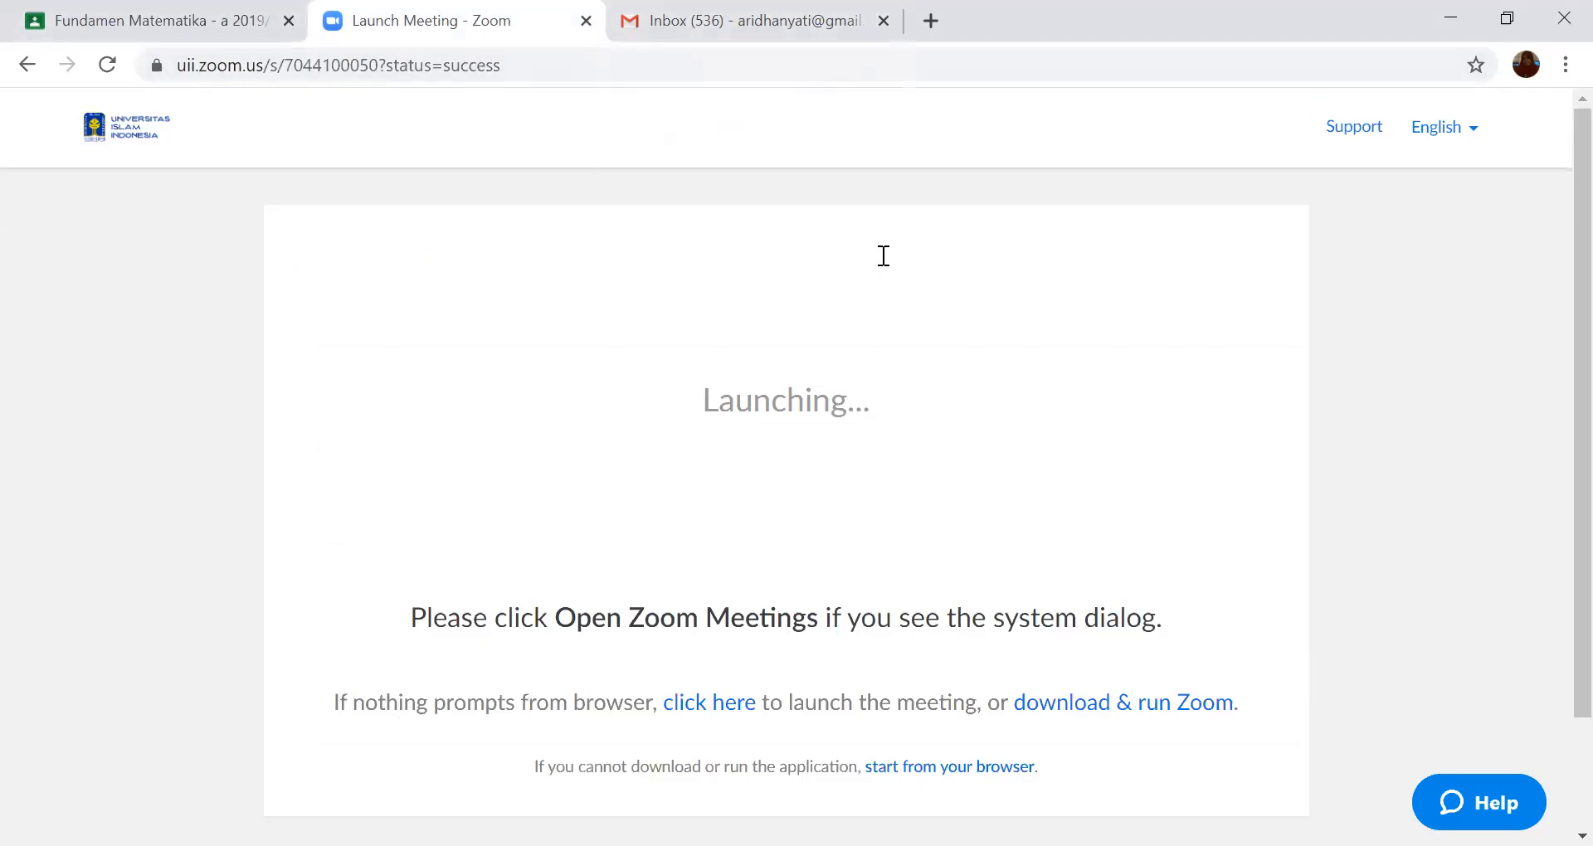
{"action": "left_click", "coordinate": [182, 30]}
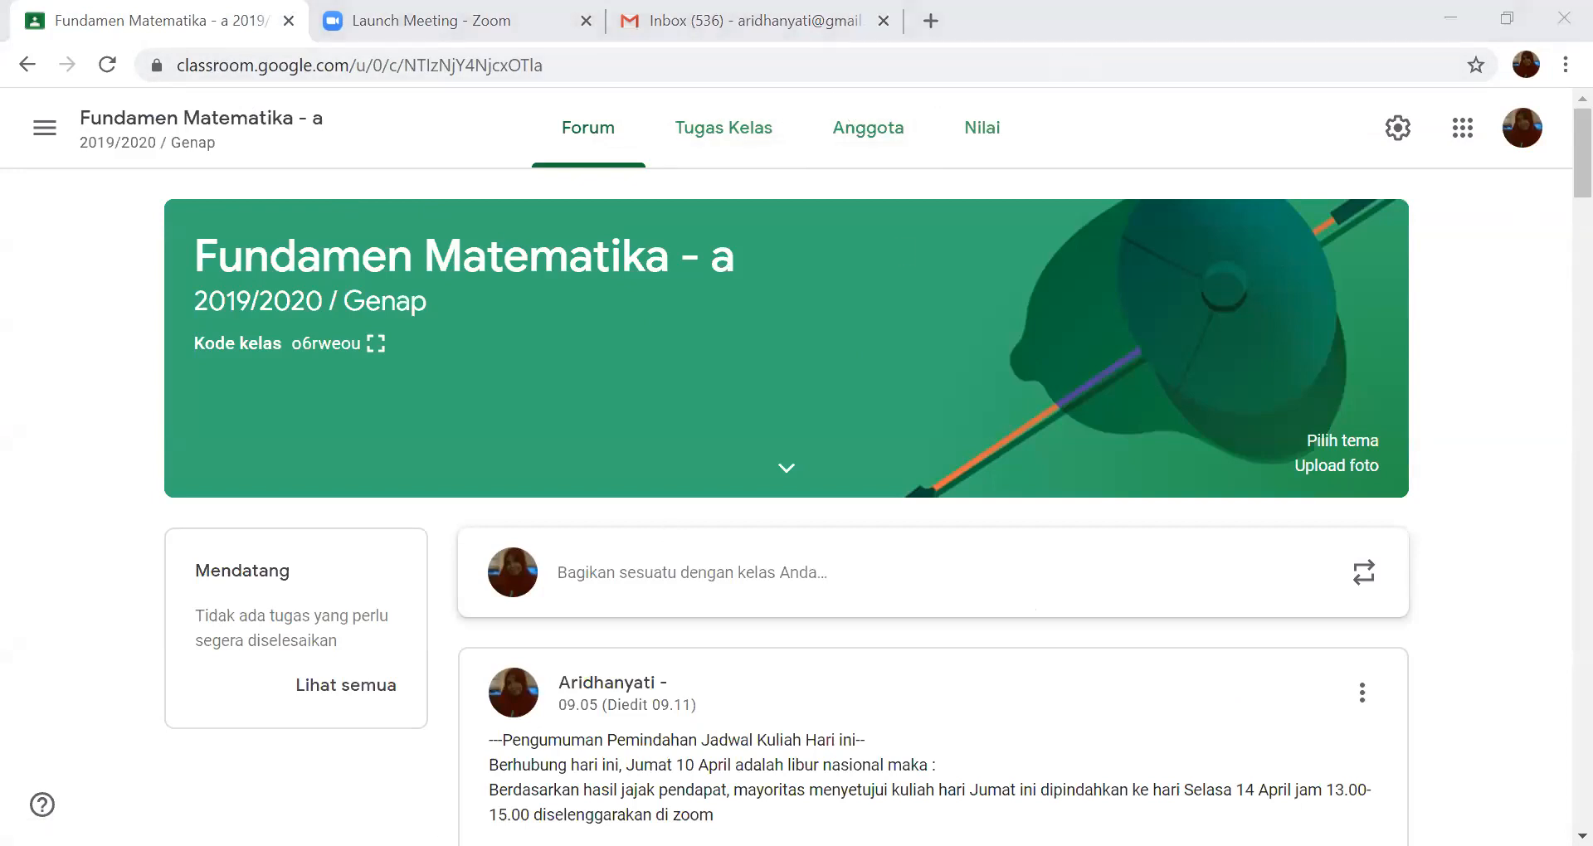
{"action": "left_click", "coordinate": [514, 798]}
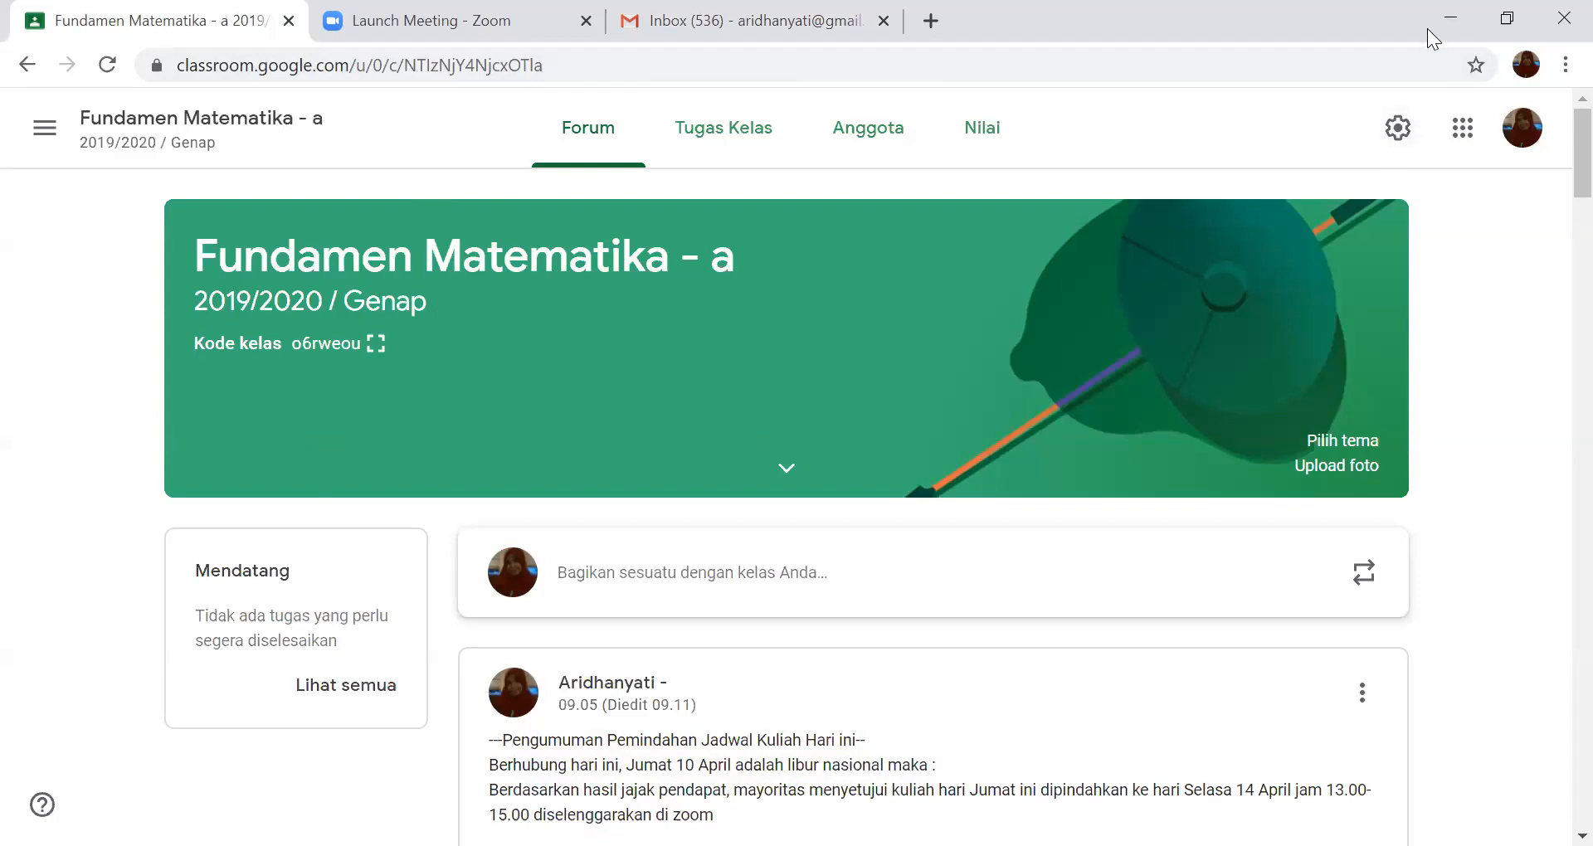
- Open a new browser tab and keep the browser window maximized
{"action": "left_click", "coordinate": [1502, 23]}
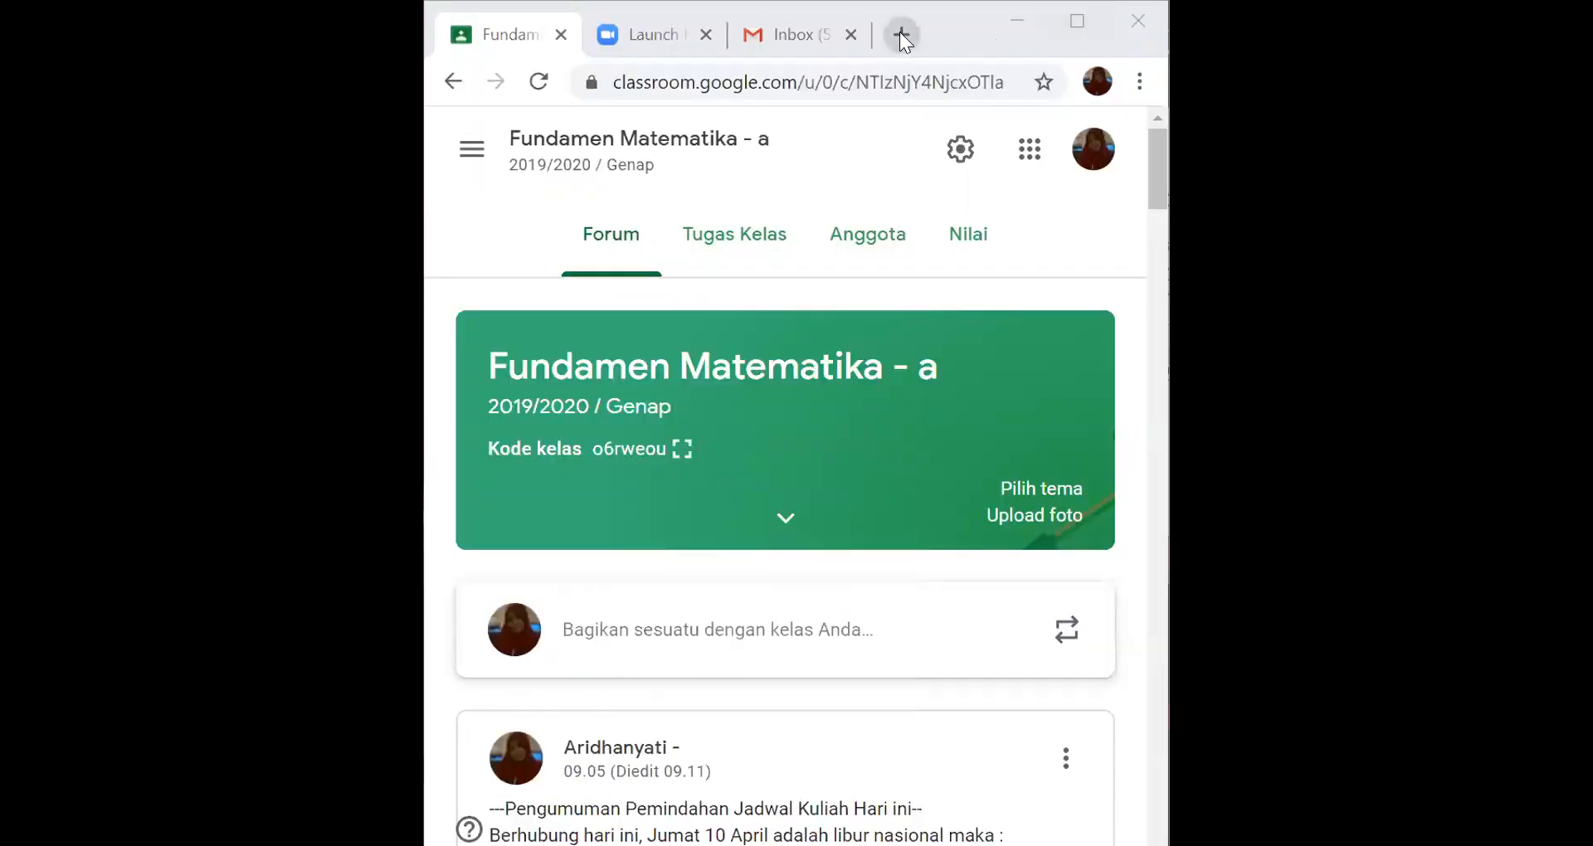
{"action": "left_click", "coordinate": [901, 35]}
{"action": "left_click", "coordinate": [1077, 21]}
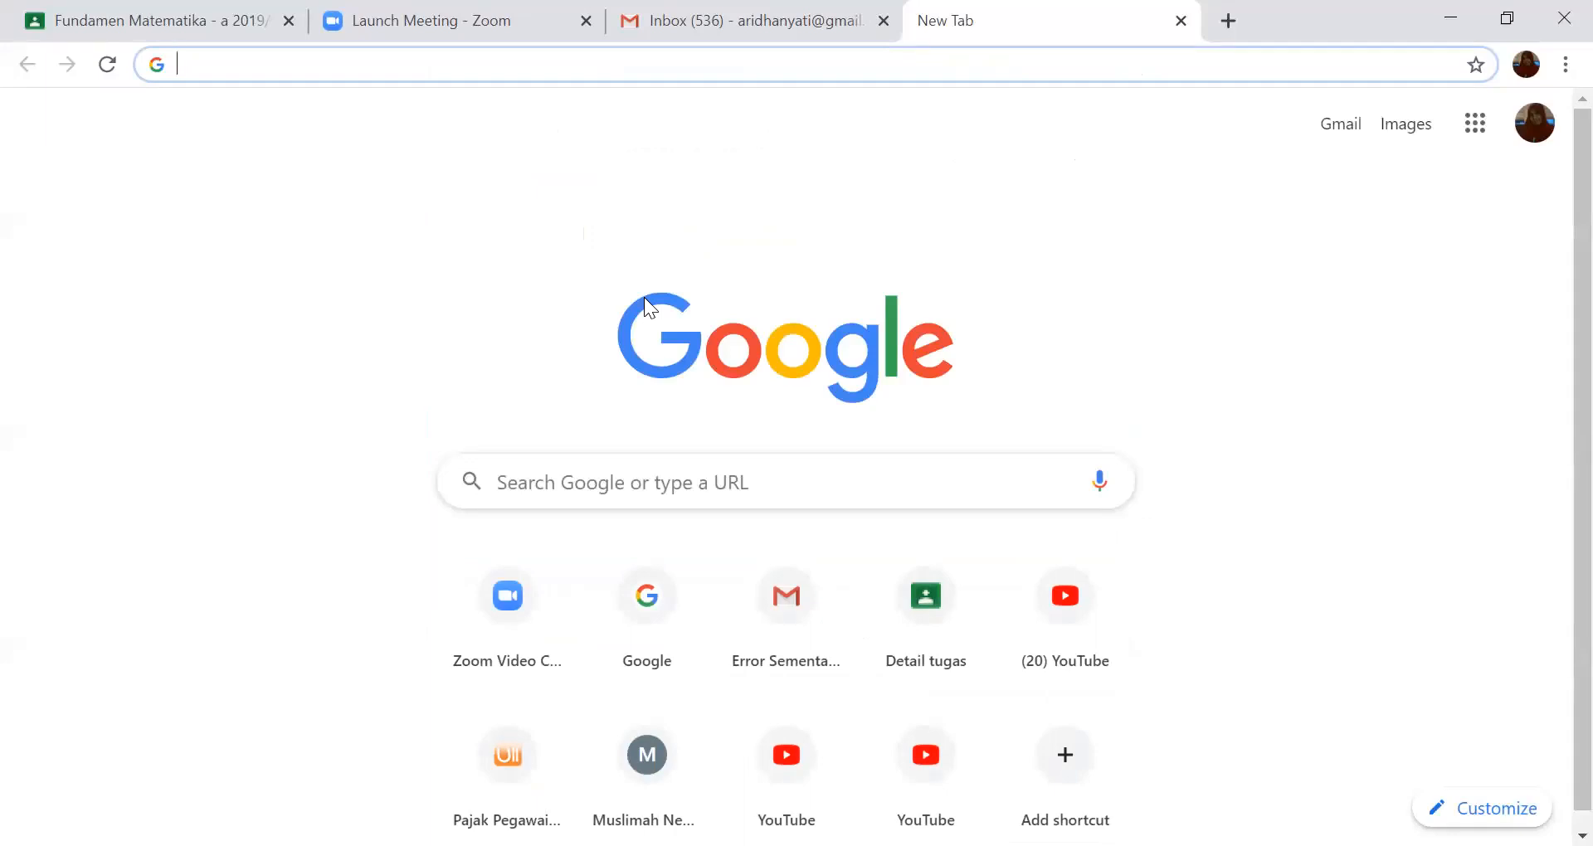
{"action": "type", "text": "google"}
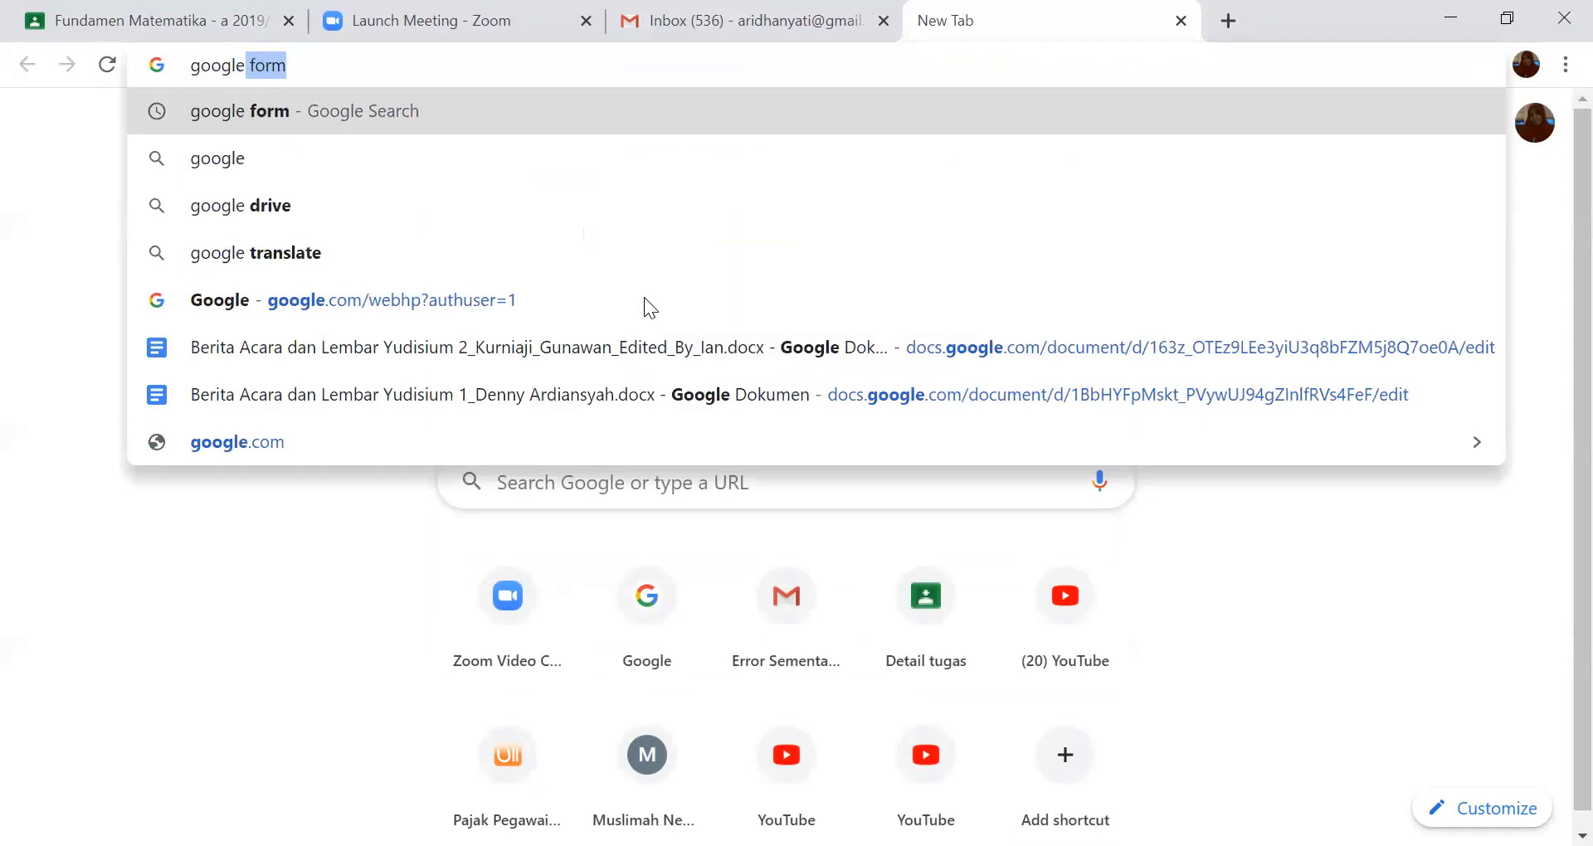
{"action": "type", "text": ".cal"}
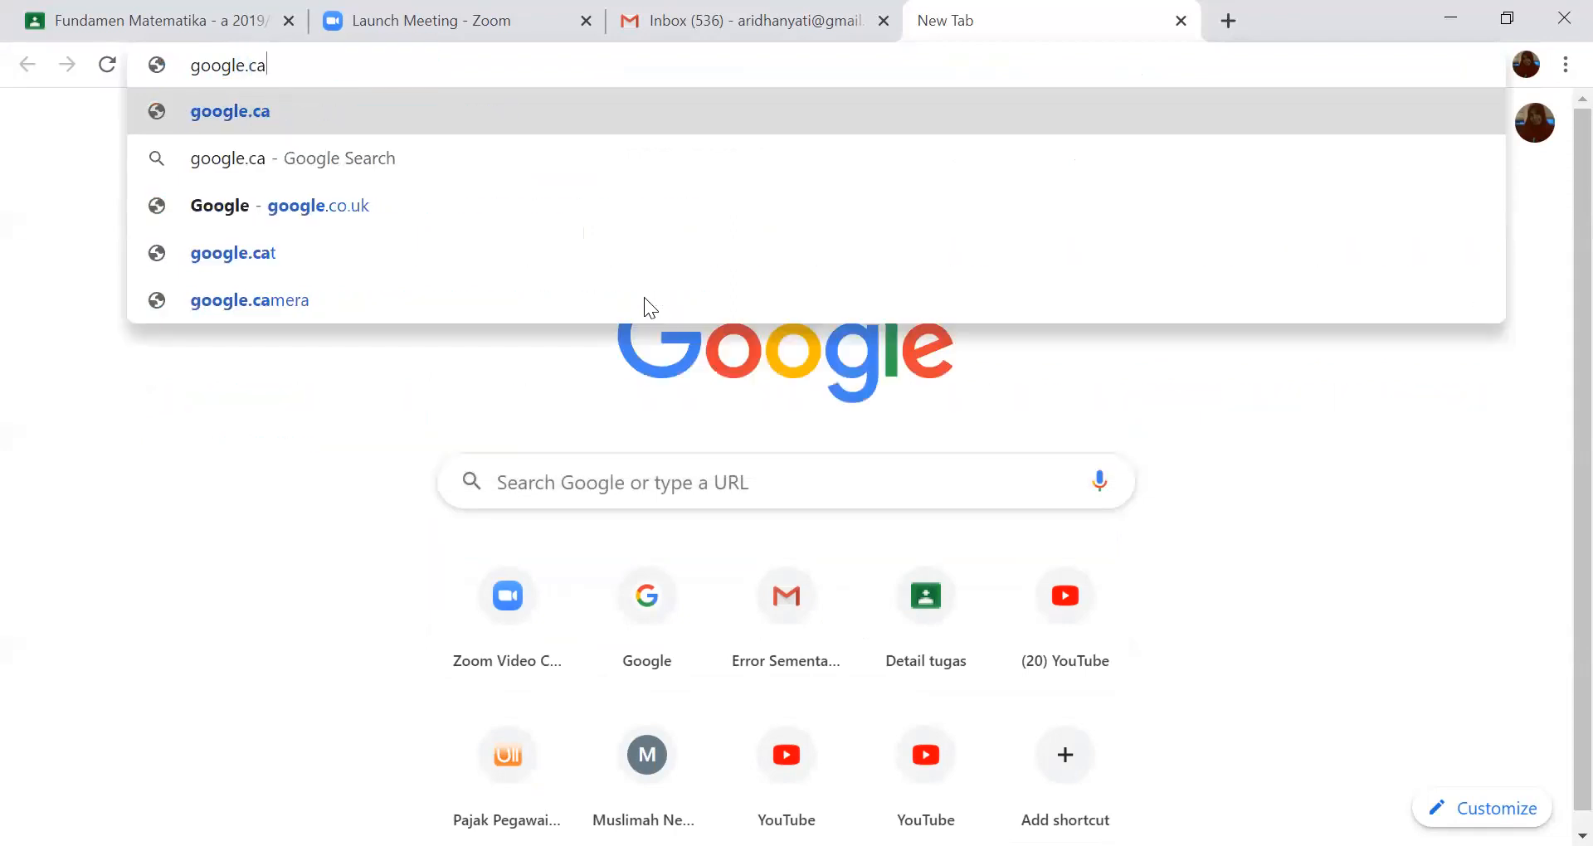
{"action": "key", "text": "BackSpace"}
{"action": "key", "text": "BackSpace"}
{"action": "key", "text": "BackSpace"}
{"action": "key", "text": "BackSpace"}
{"action": "key", "text": "BackSpace"}
{"action": "key", "text": "BackSpace"}
{"action": "key", "text": "BackSpace"}
{"action": "key", "text": "BackSpace"}
{"action": "key", "text": "BackSpace"}
{"action": "key", "text": "BackSpace"}
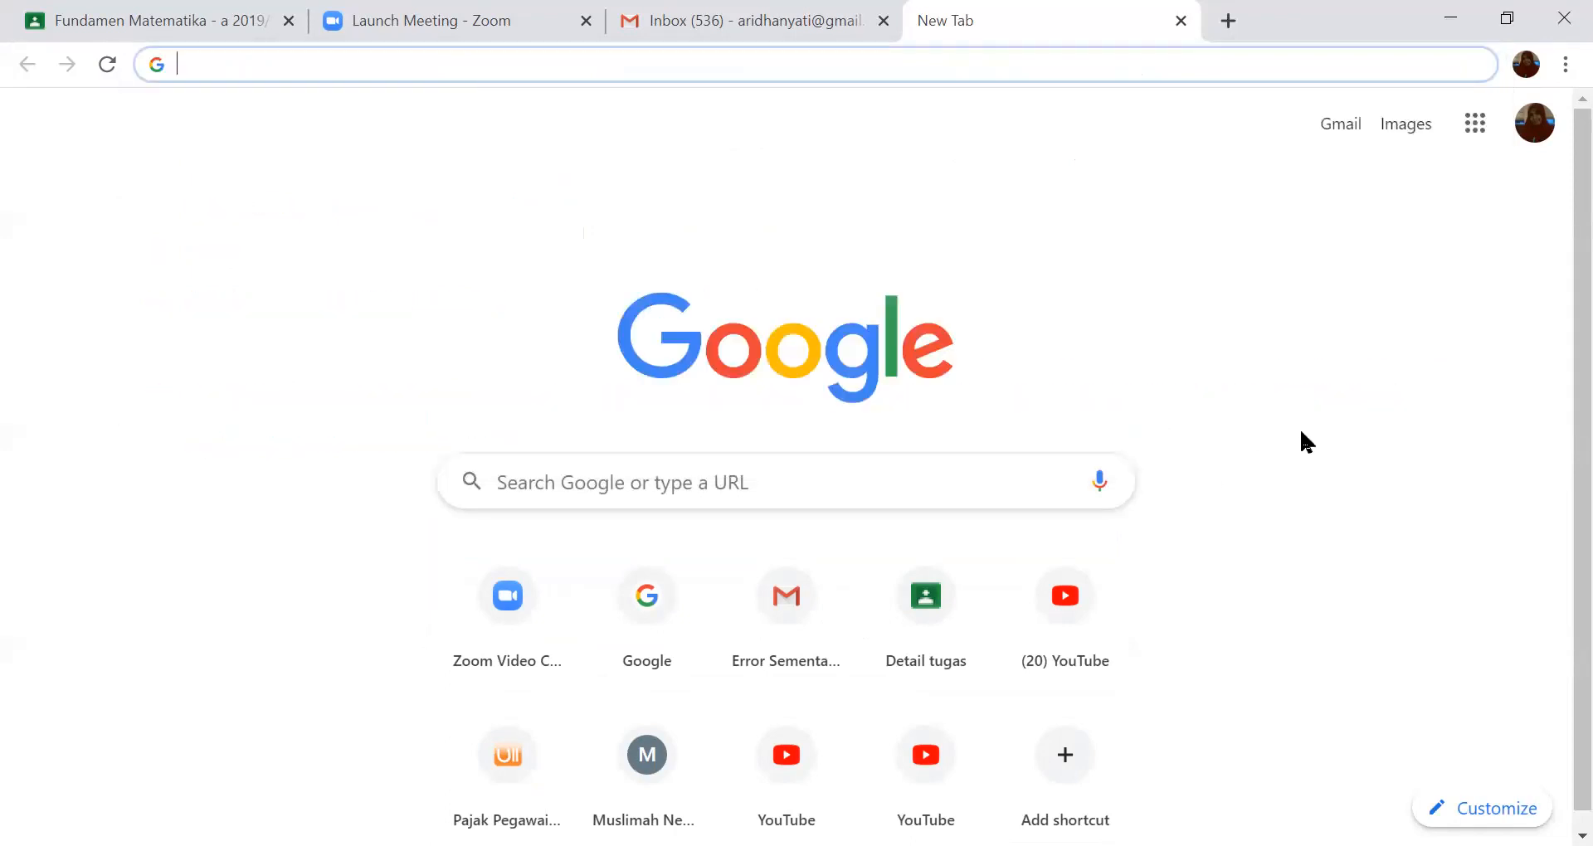
- Switch Google to the account with the orange "a" avatar and search the web for "google.classroom"
{"action": "left_click", "coordinate": [1543, 140]}
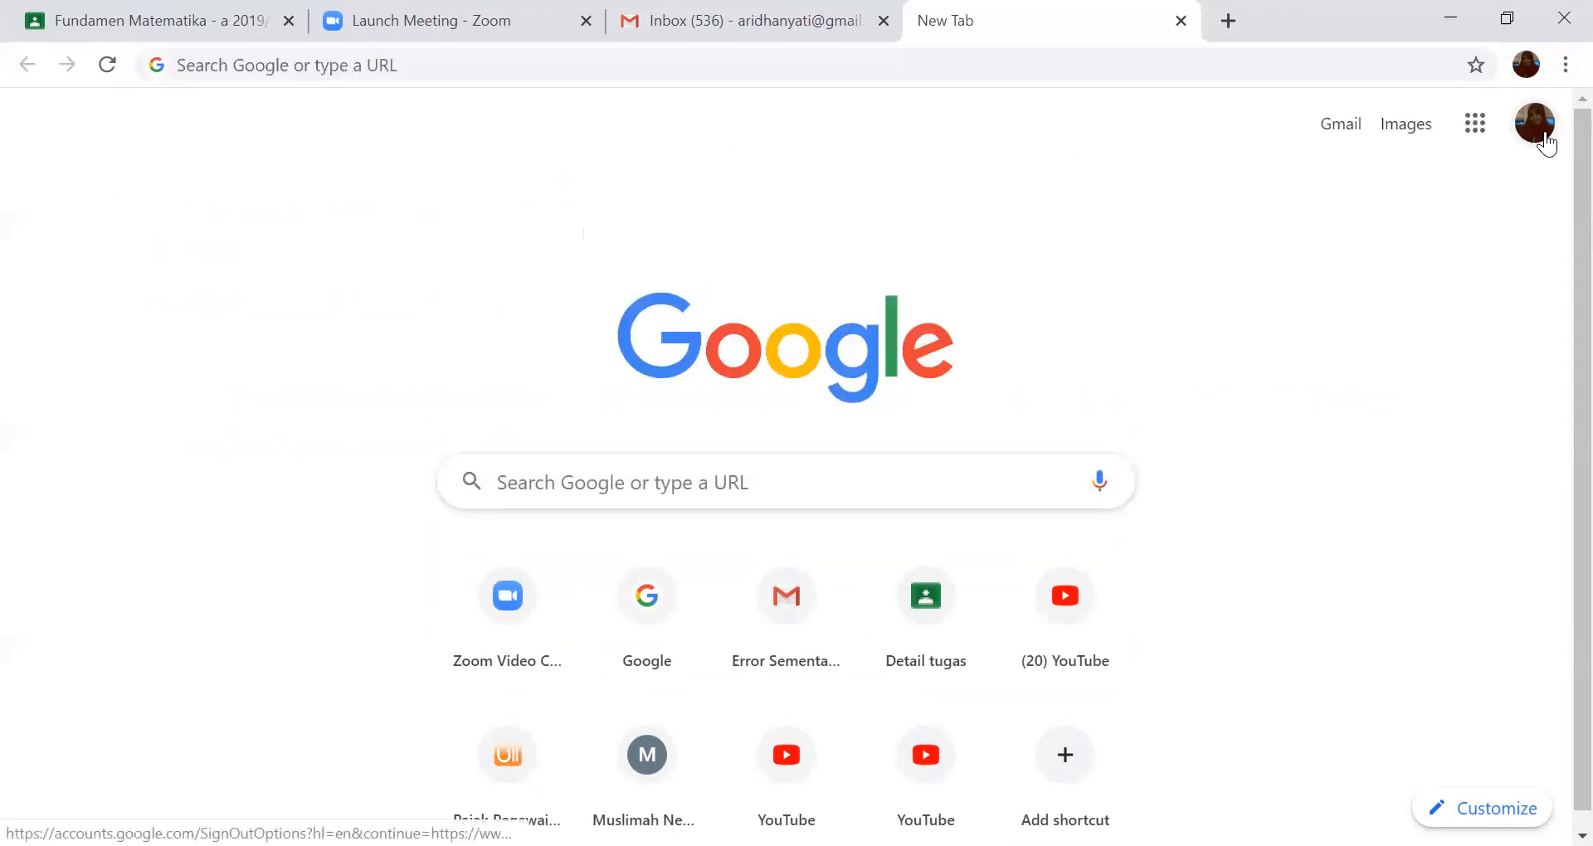
{"action": "left_click", "coordinate": [1276, 529]}
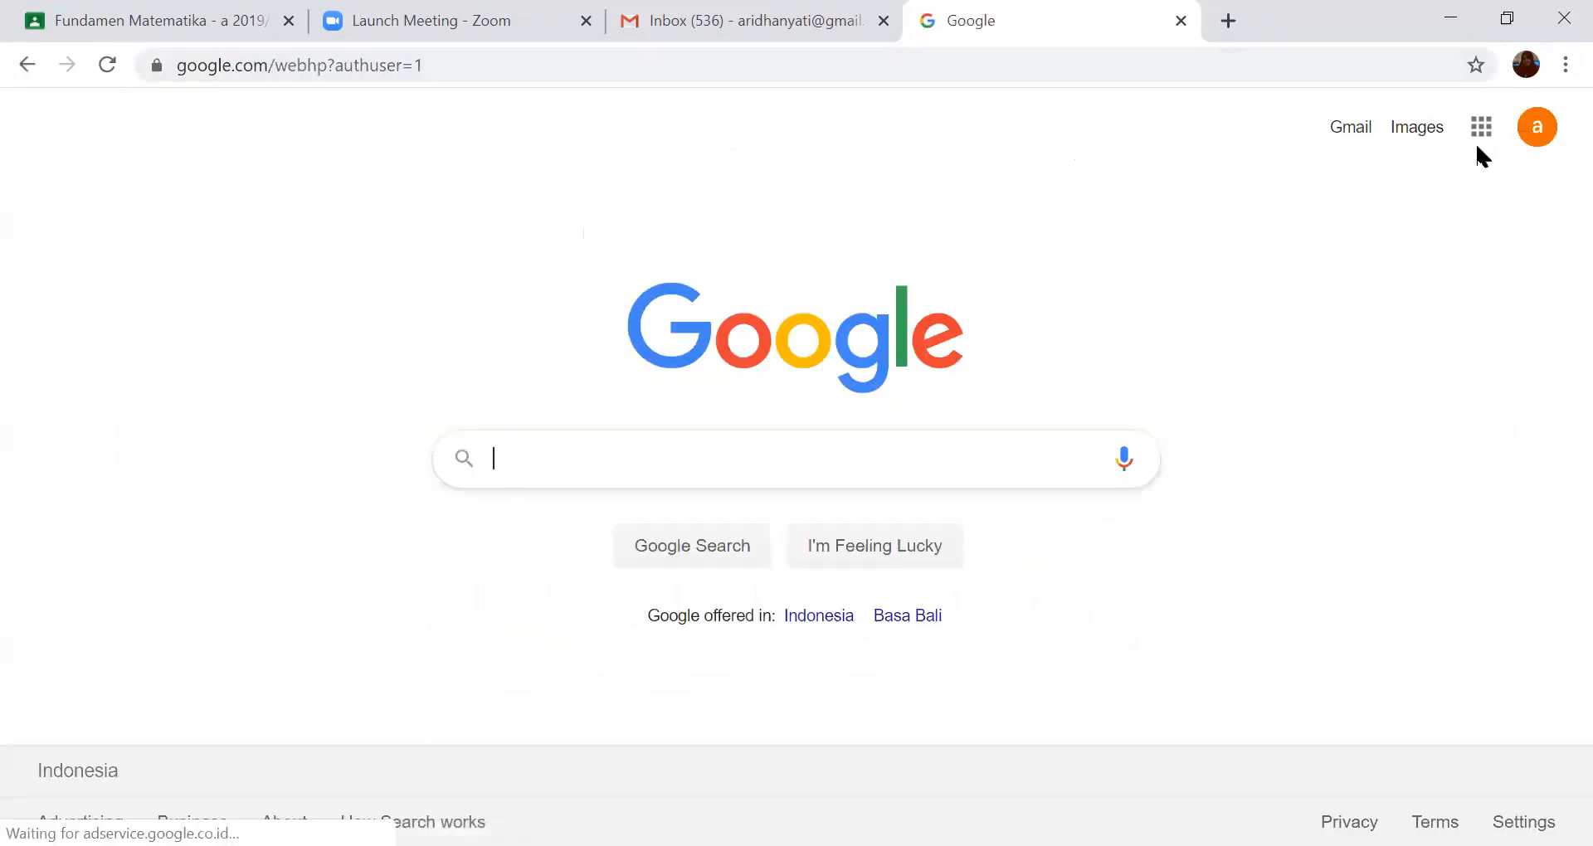
{"action": "left_click", "coordinate": [1071, 67]}
{"action": "type", "text": "g"}
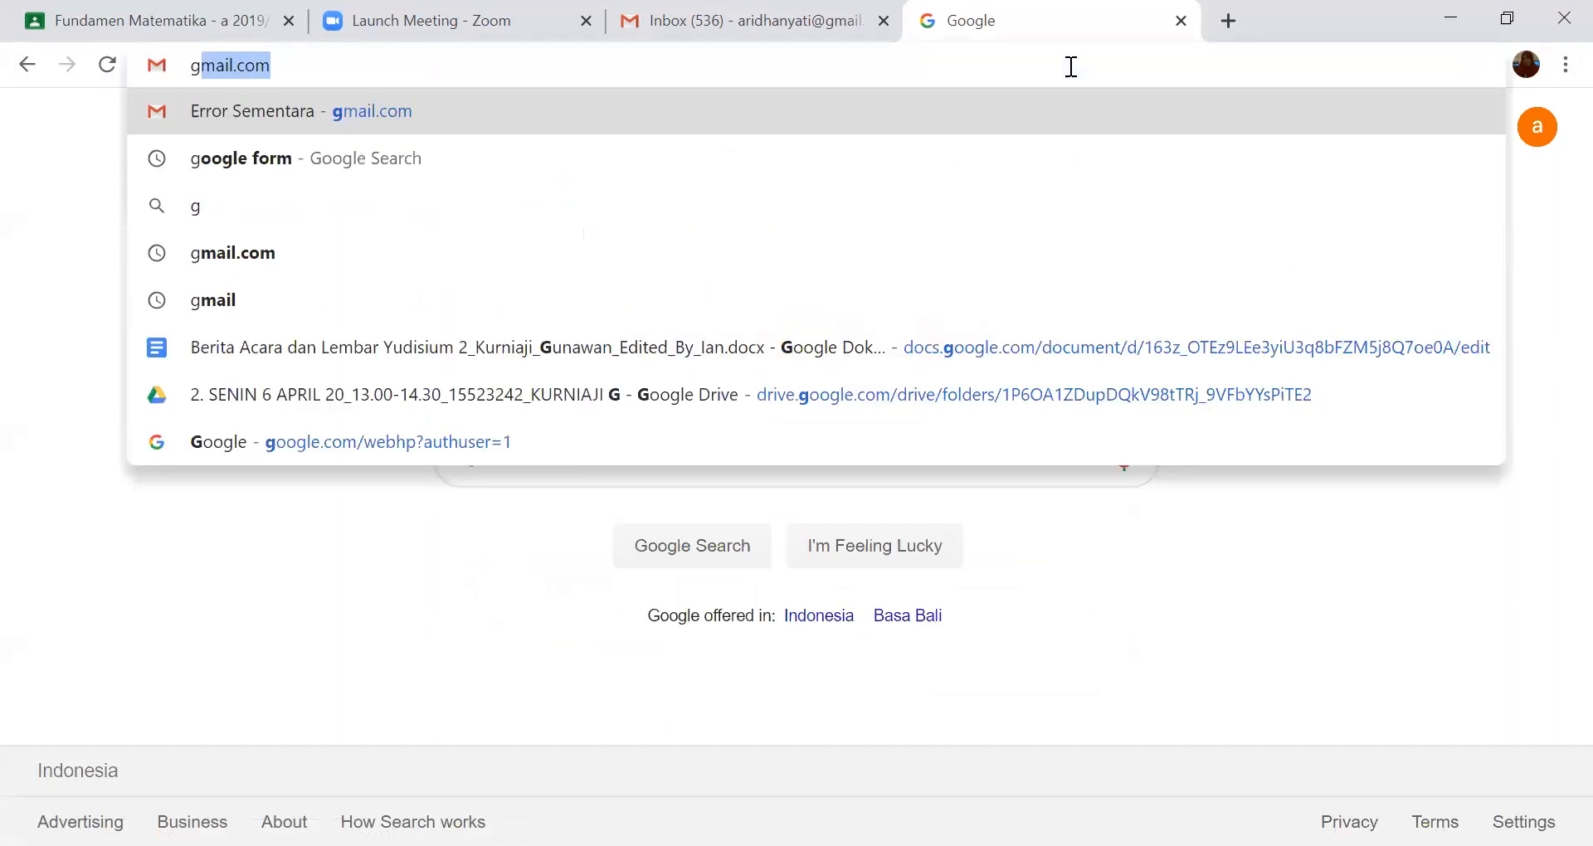
{"action": "type", "text": "oogle"}
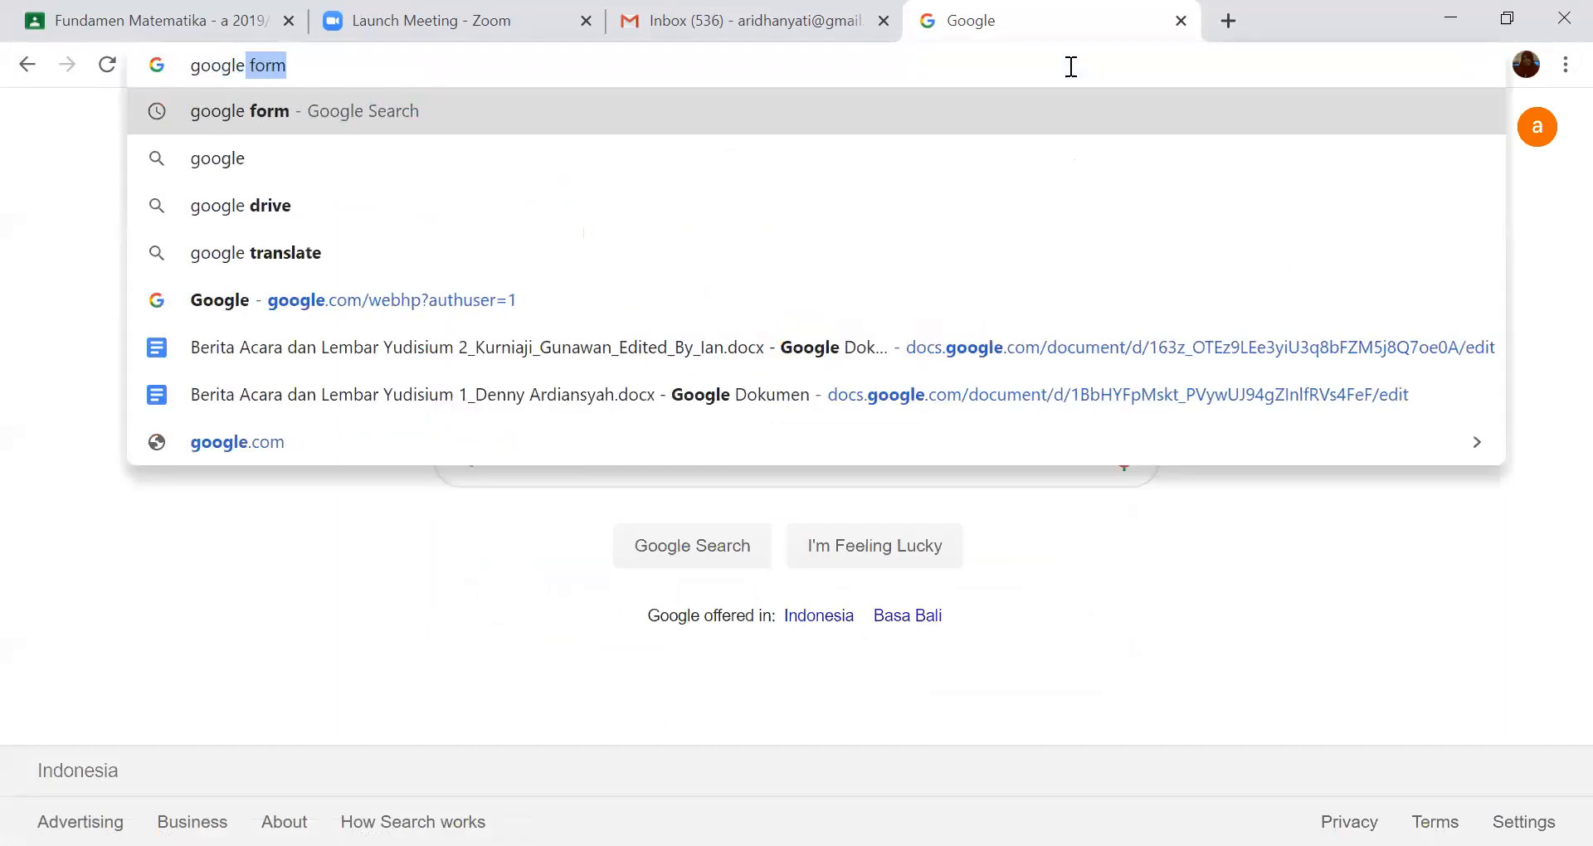
{"action": "key", "text": "BackSpace"}
{"action": "key", "text": "BackSpace"}
{"action": "type", "text": "."}
{"action": "type", "text": "c"}
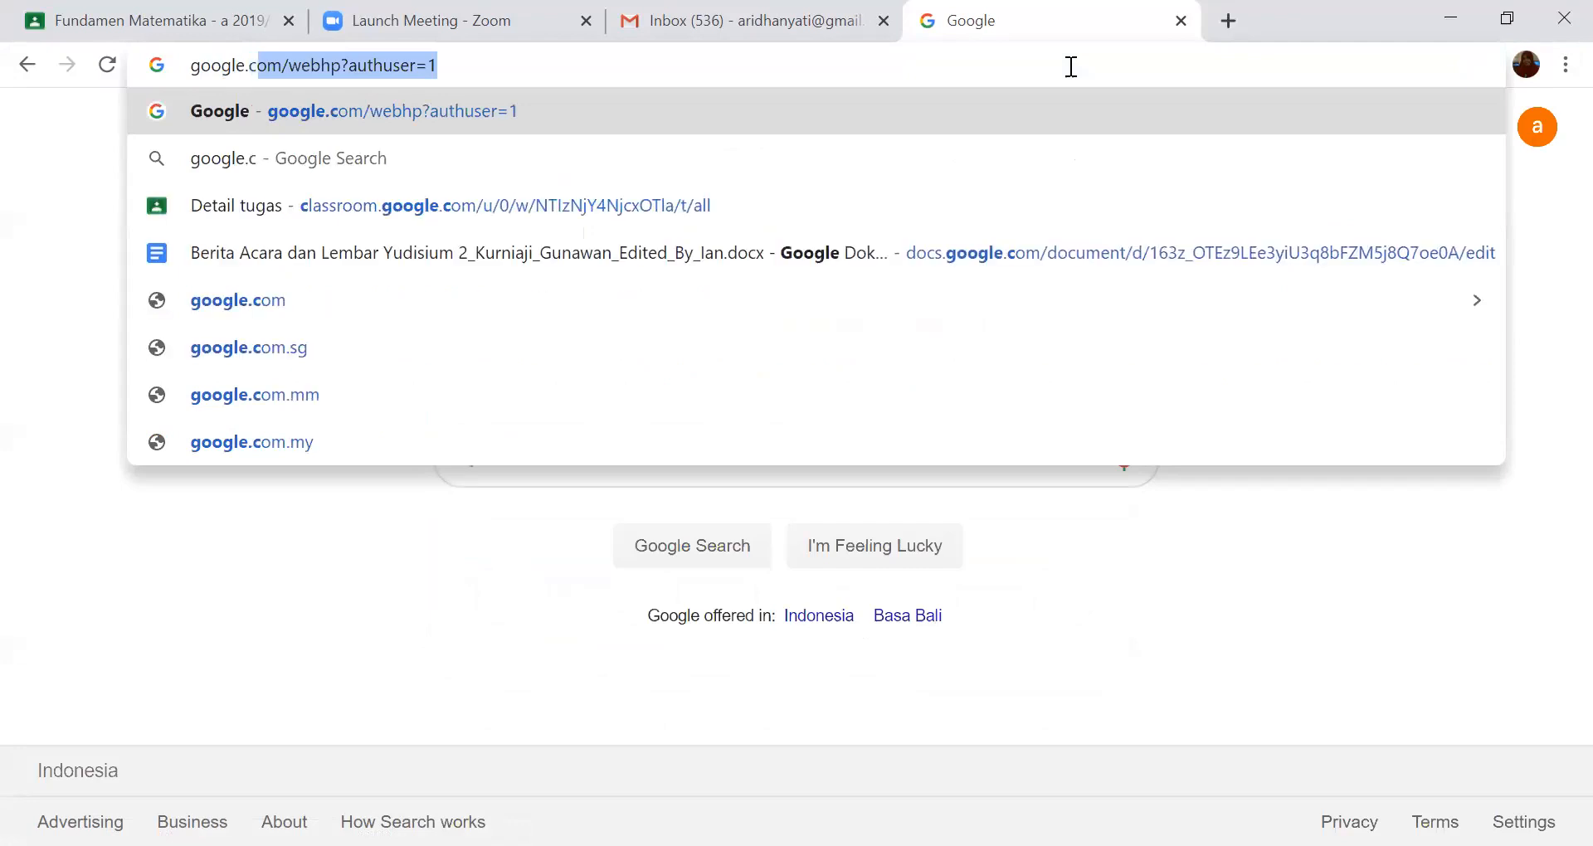
{"action": "type", "text": "lassr"}
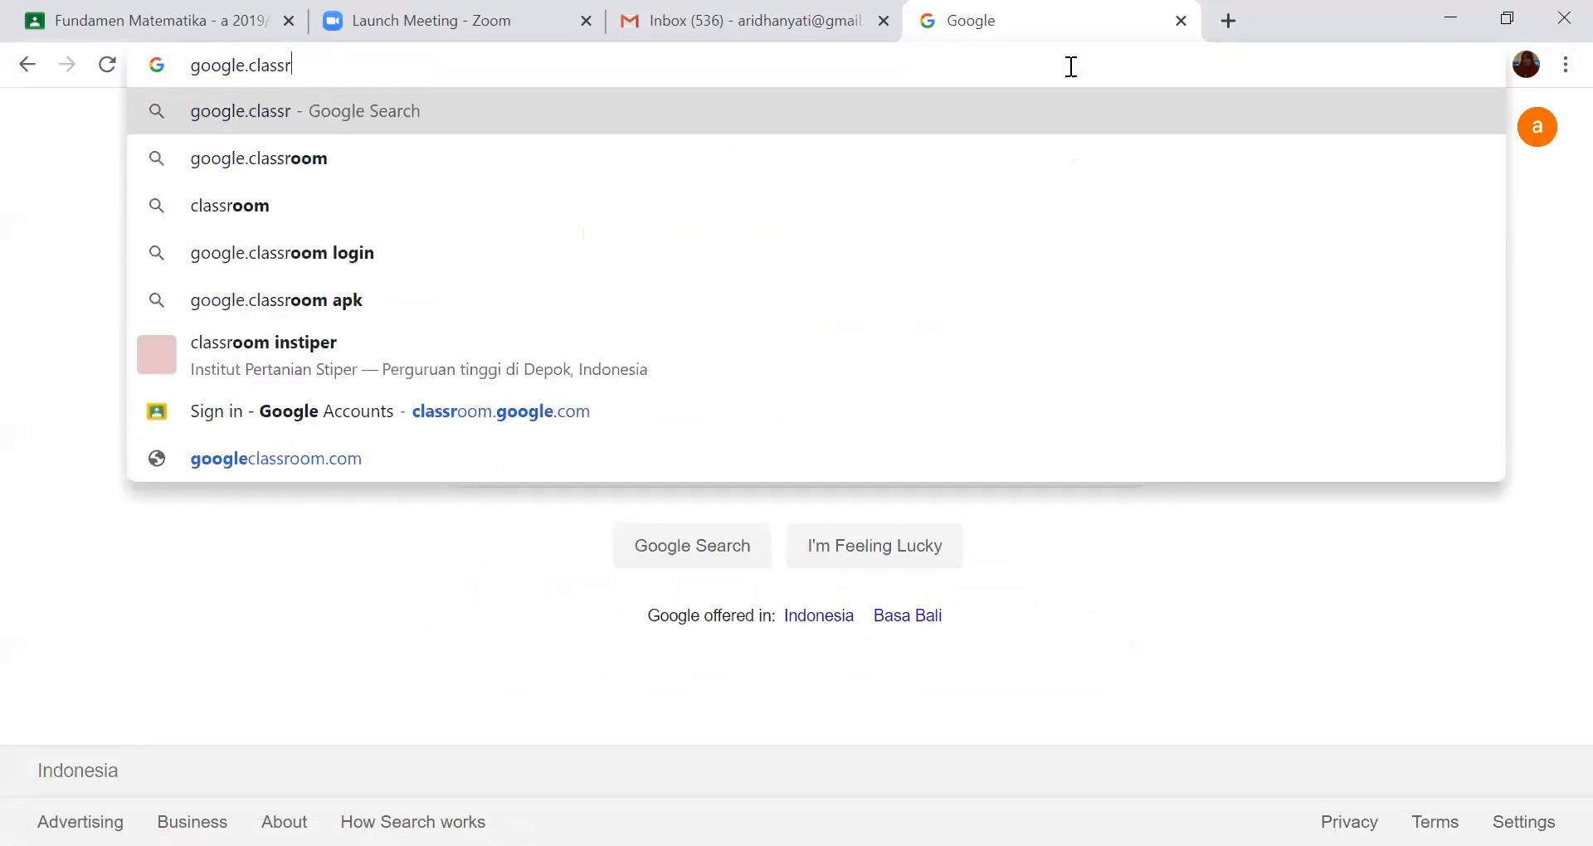
{"action": "type", "text": "oom"}
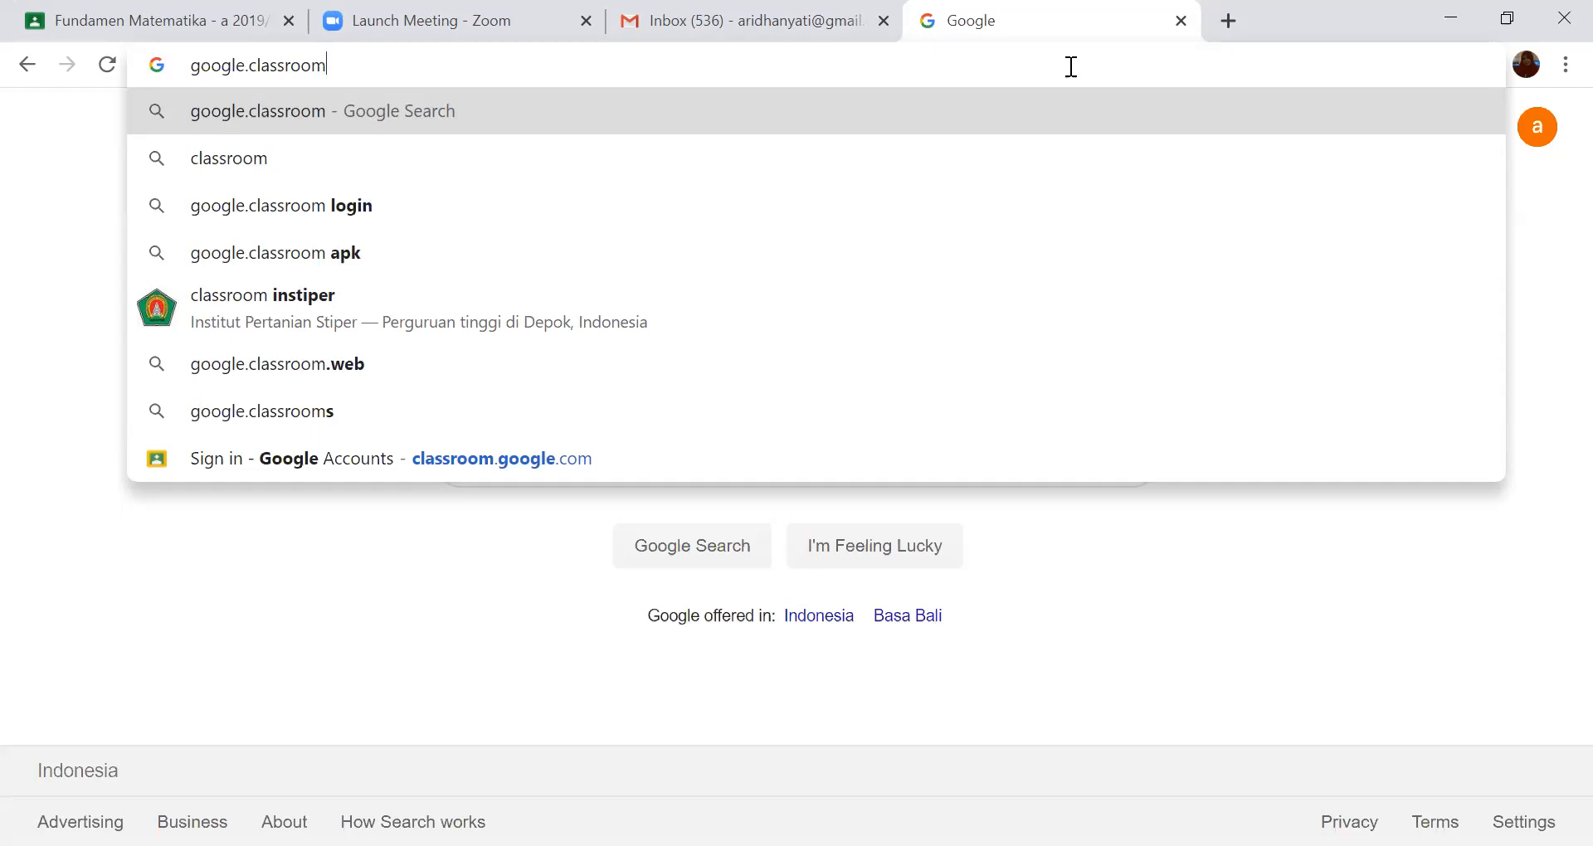
{"action": "key", "text": "Return"}
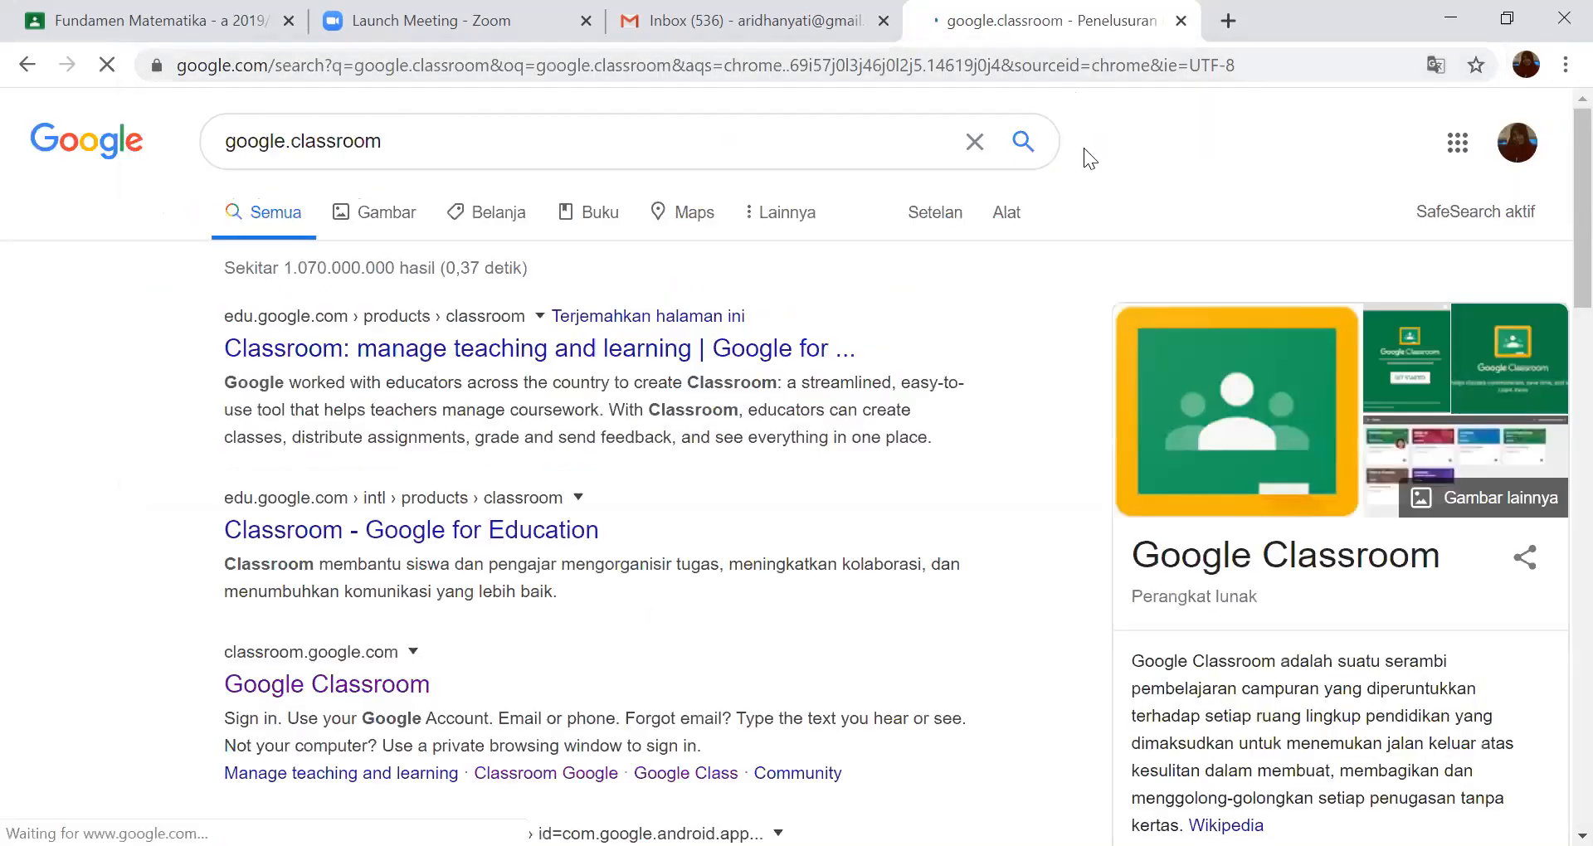
- Shorten the web search to "classroom" and open the Google Classroom result at classroom.google.com
{"action": "left_click", "coordinate": [279, 144]}
{"action": "left_click_drag", "start_coordinate": [279, 144], "coordinate": [224, 158]}
{"action": "key", "text": "BackSpace"}
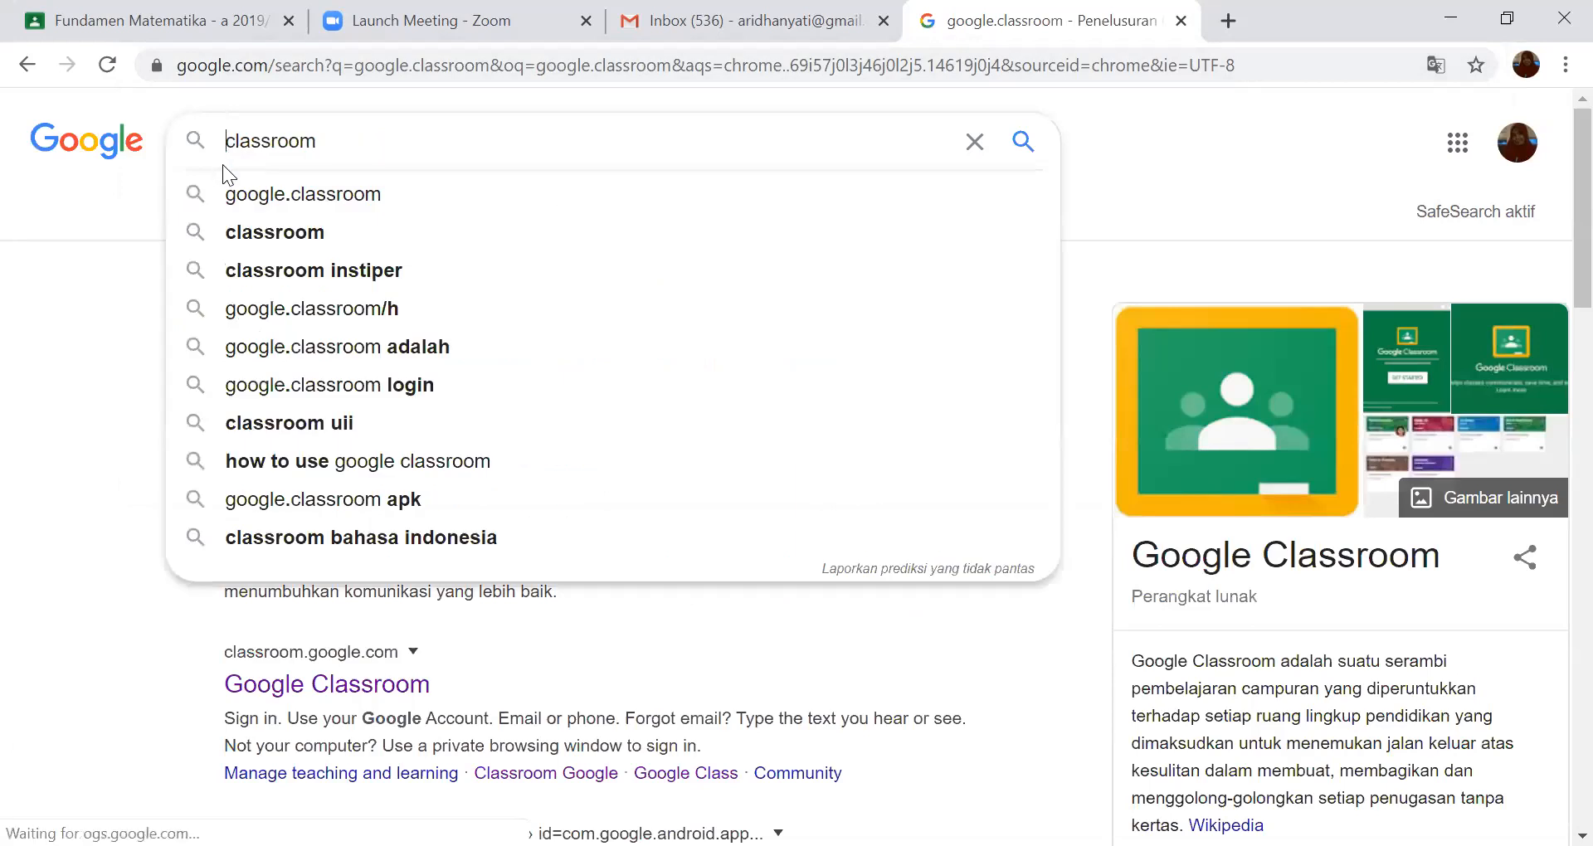
{"action": "key", "text": "Return"}
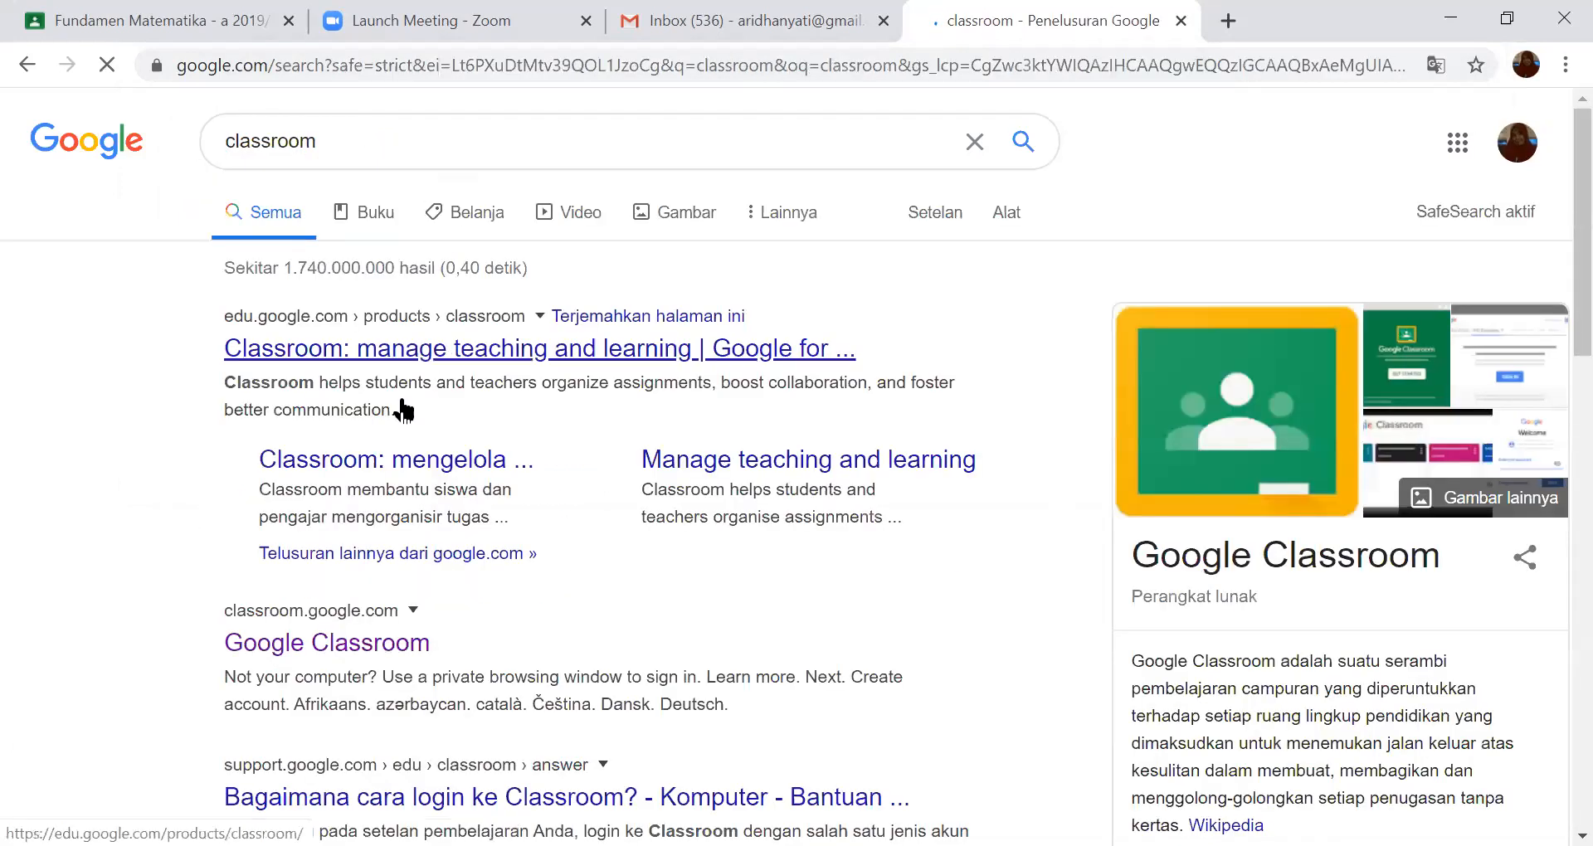
{"action": "left_click", "coordinate": [361, 649]}
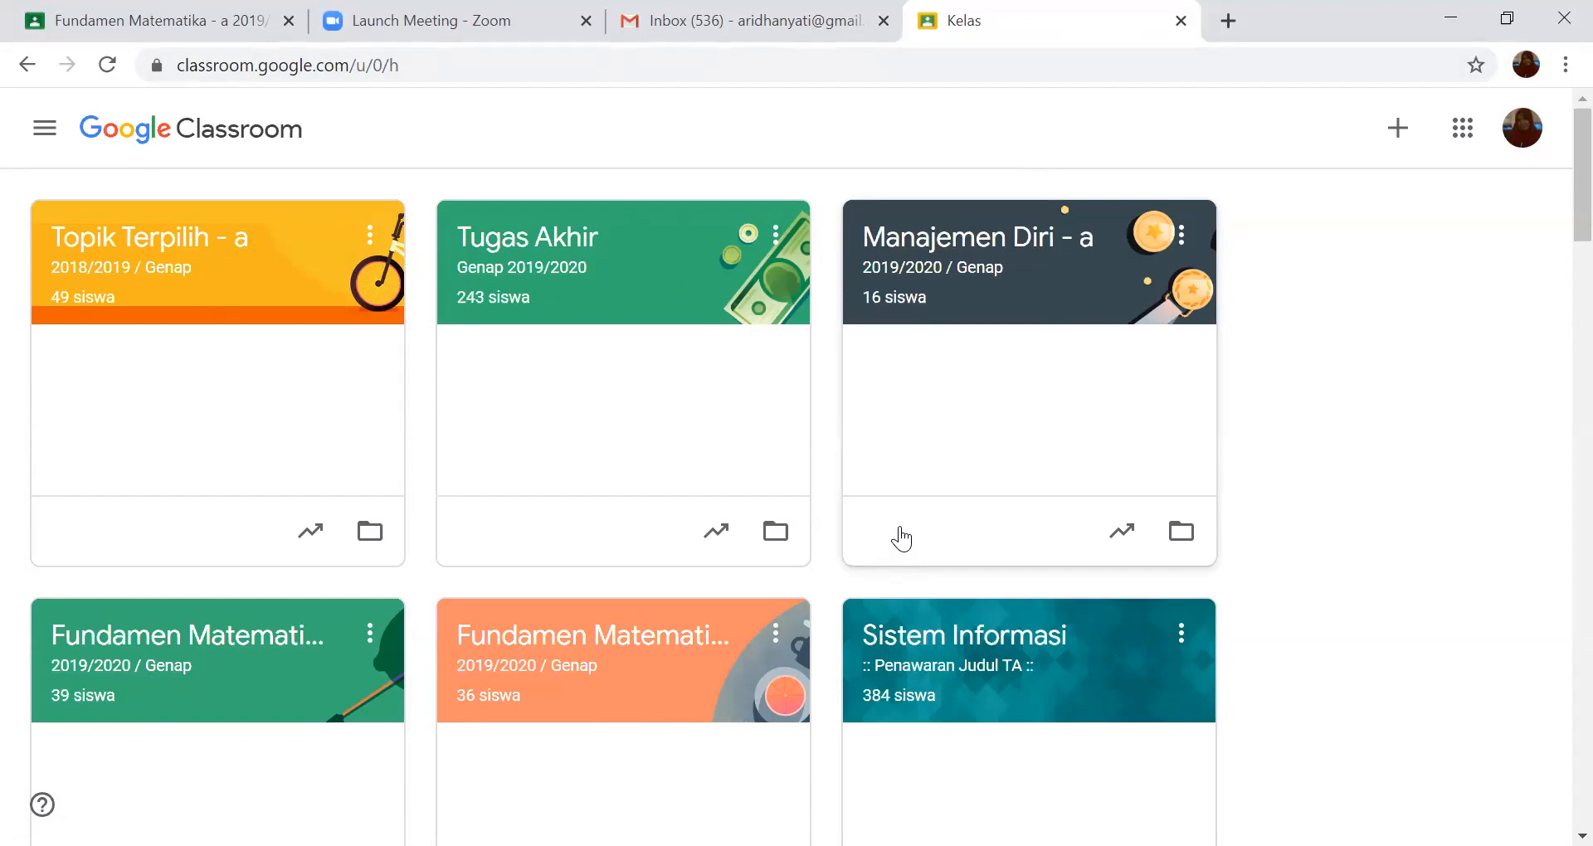
- Look through the class cards on the Google Classroom home page
{"action": "scroll", "coordinate": [901, 540], "scroll_direction": "down", "scroll_amount": 3}
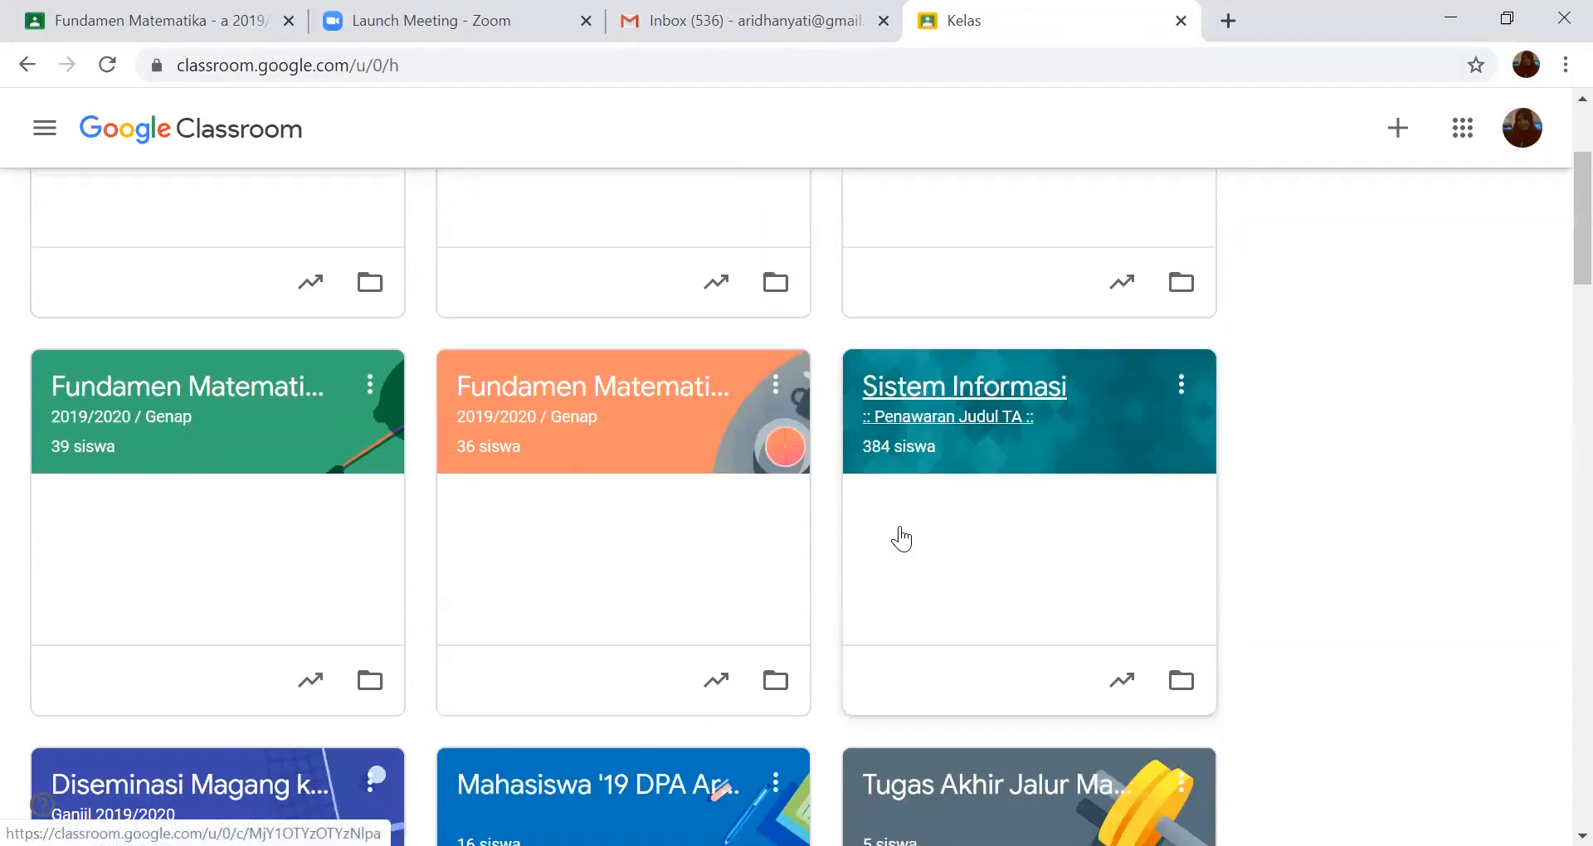
{"action": "scroll", "coordinate": [901, 539], "scroll_direction": "down", "scroll_amount": 3}
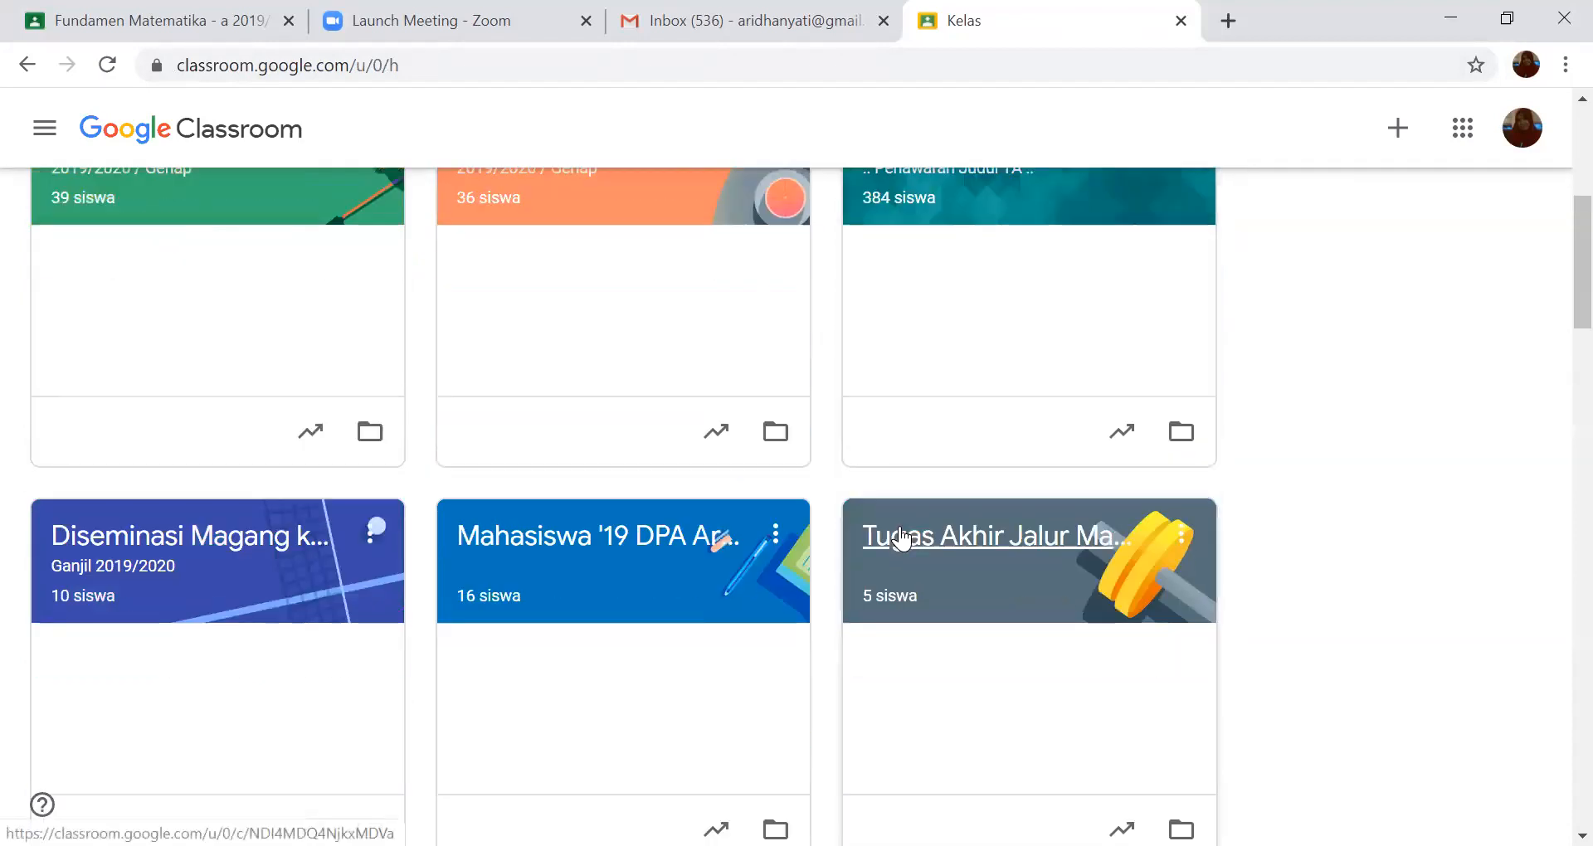
{"action": "scroll", "coordinate": [901, 539], "scroll_direction": "down", "scroll_amount": 3}
{"action": "scroll", "coordinate": [901, 539], "scroll_direction": "down", "scroll_amount": 3}
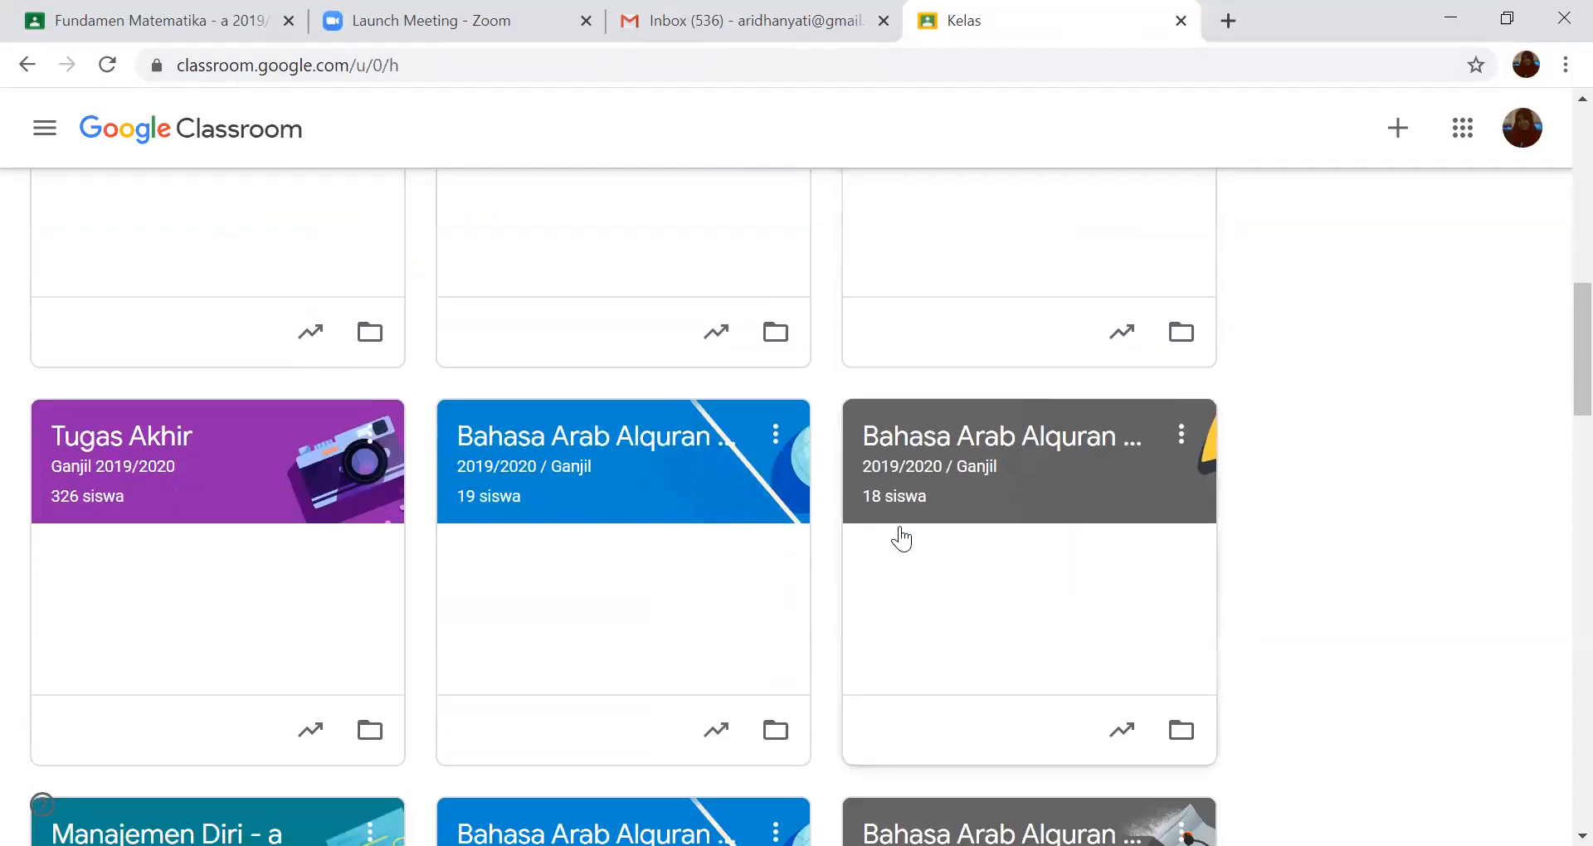
{"action": "scroll", "coordinate": [901, 539], "scroll_direction": "up", "scroll_amount": 10}
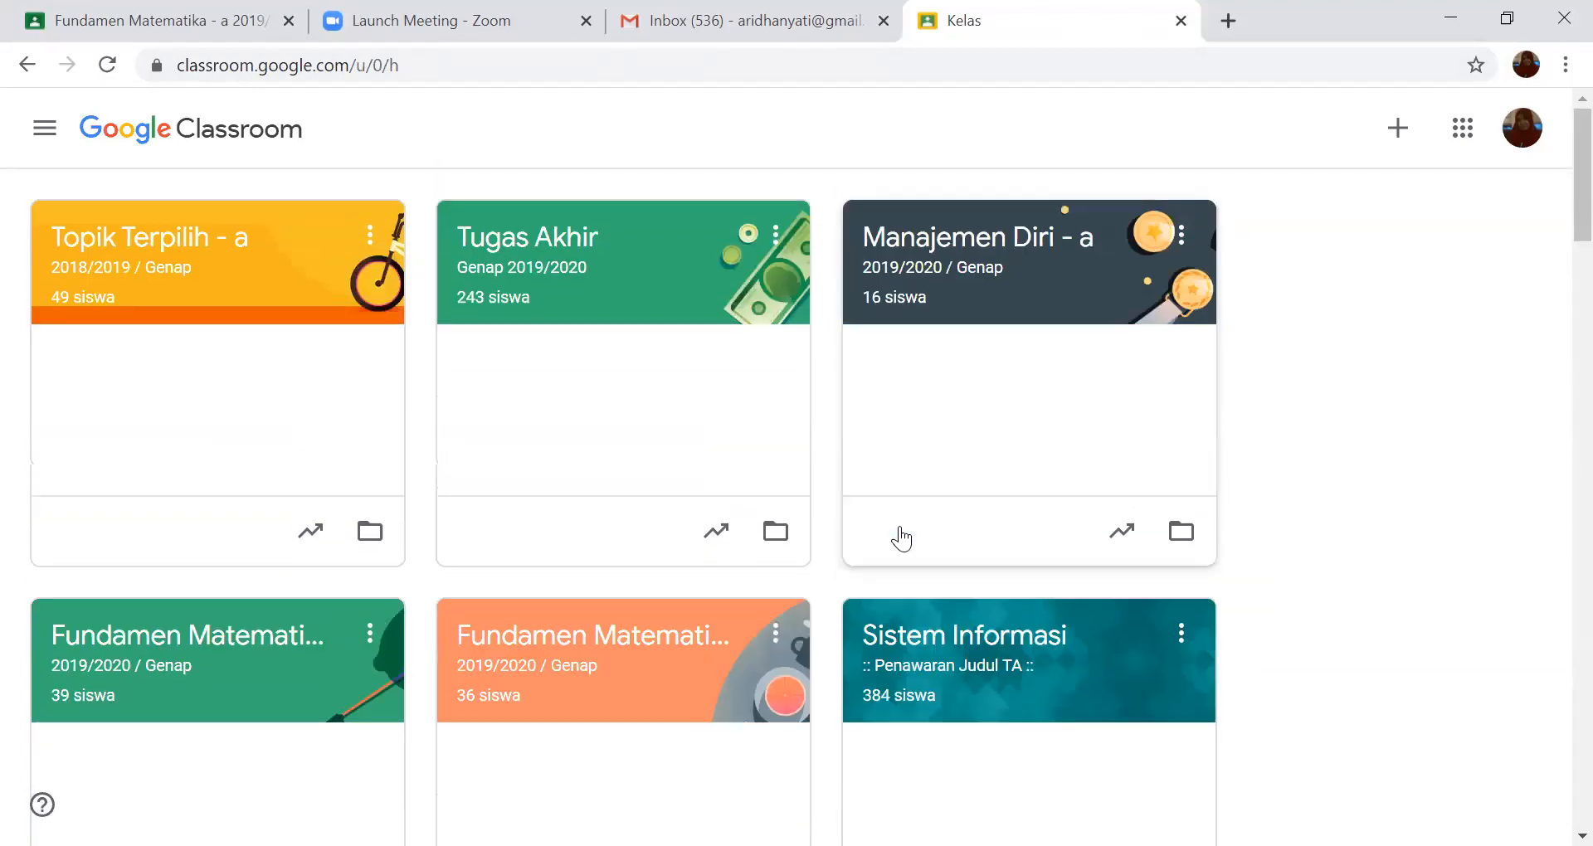
{"action": "scroll", "coordinate": [901, 540], "scroll_direction": "down", "scroll_amount": 10}
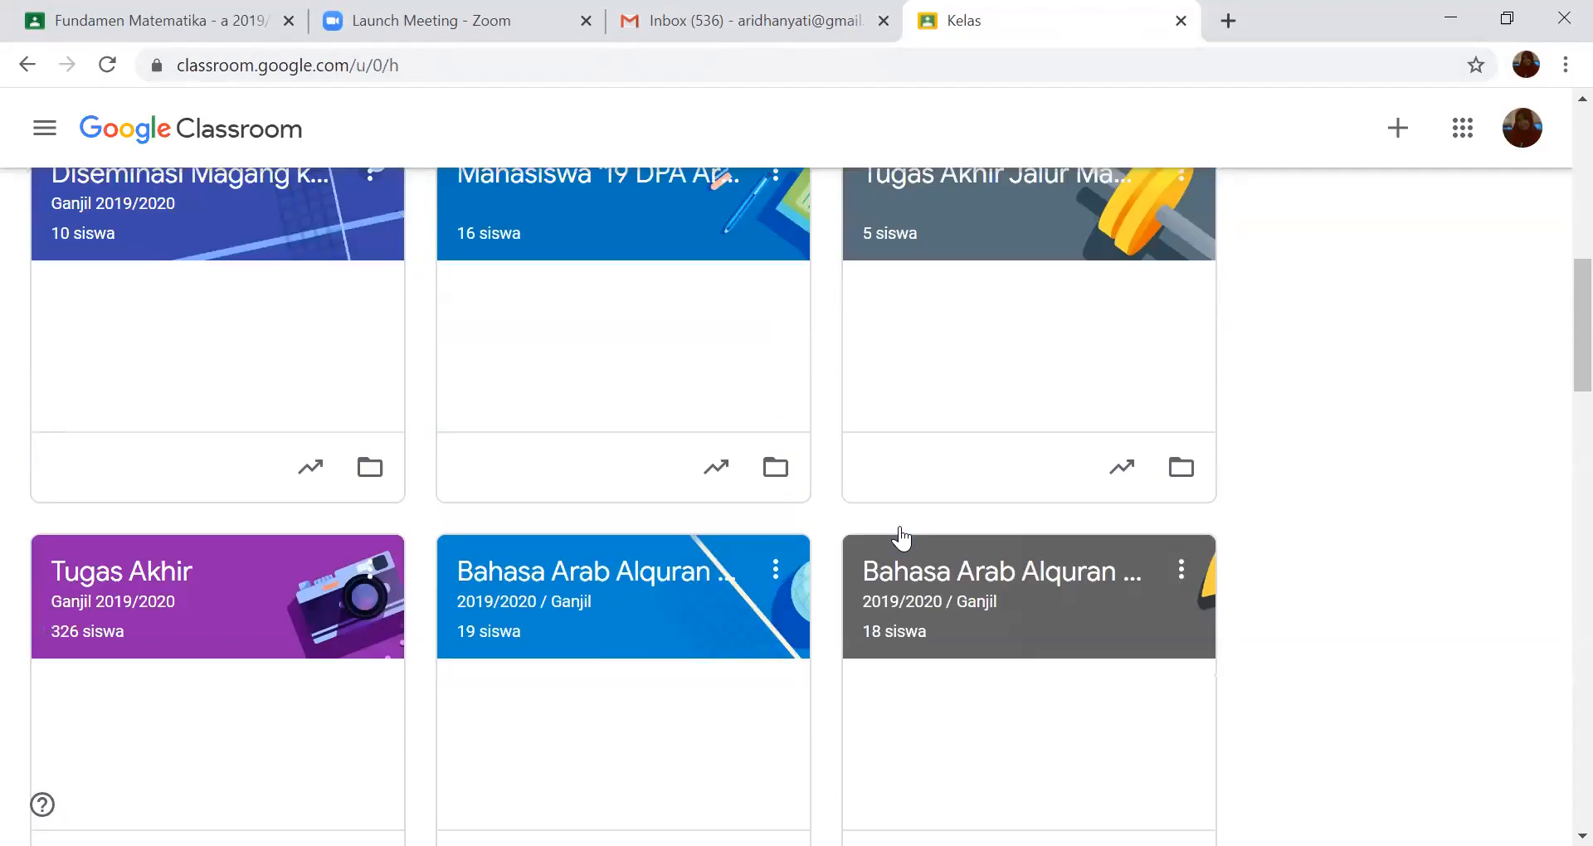
{"action": "scroll", "coordinate": [901, 539], "scroll_direction": "up", "scroll_amount": 10}
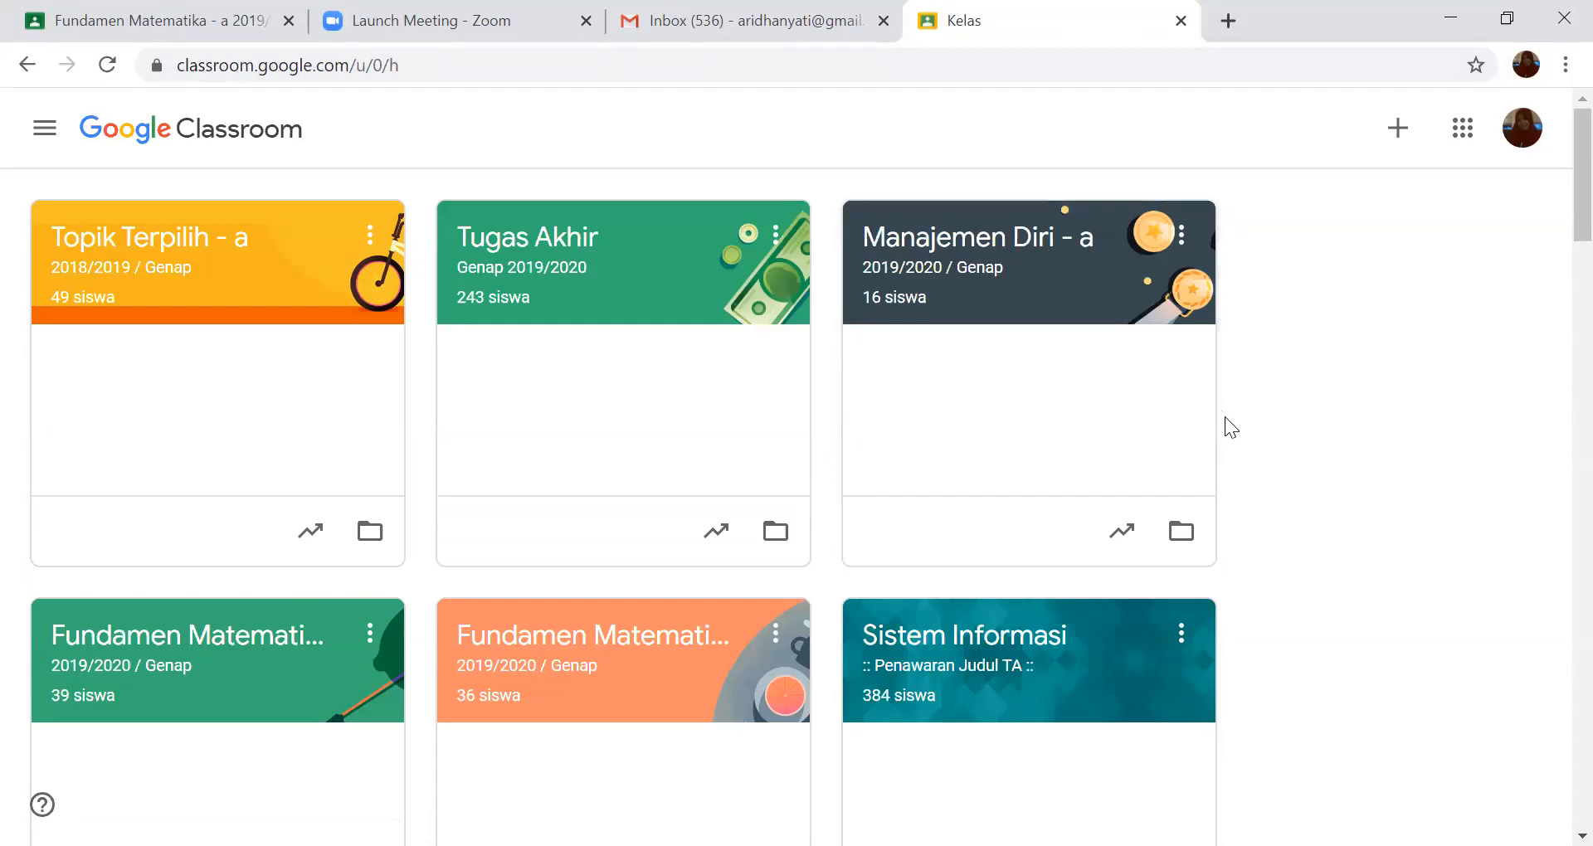
- Switch Google Classroom to the account with the orange "a" avatar and start creating a class
{"action": "left_click", "coordinate": [1527, 154]}
{"action": "left_click", "coordinate": [1278, 538]}
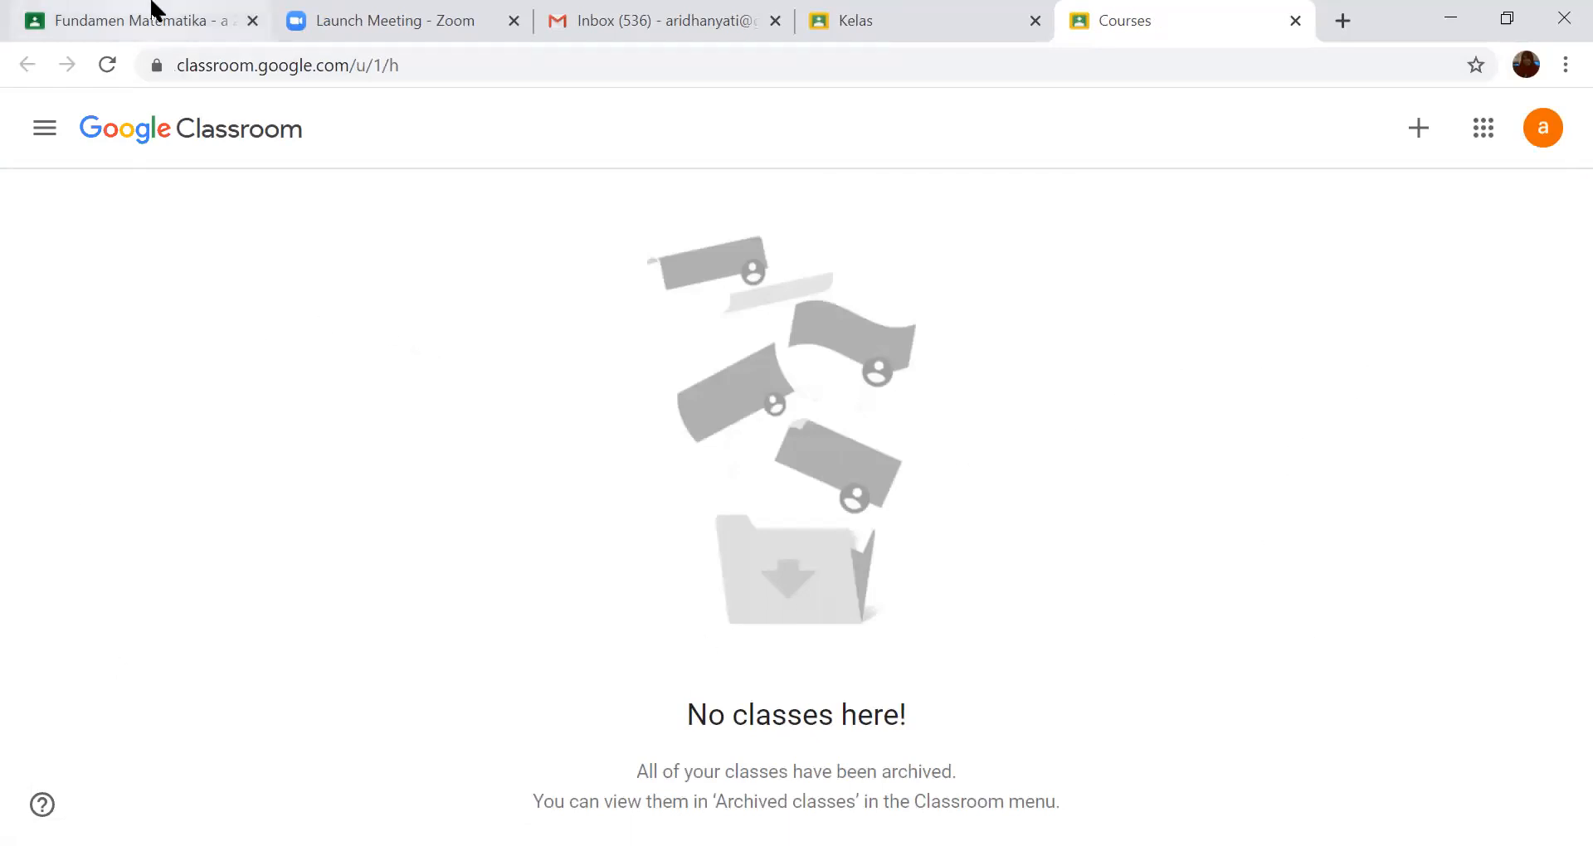
{"action": "left_click", "coordinate": [1420, 133]}
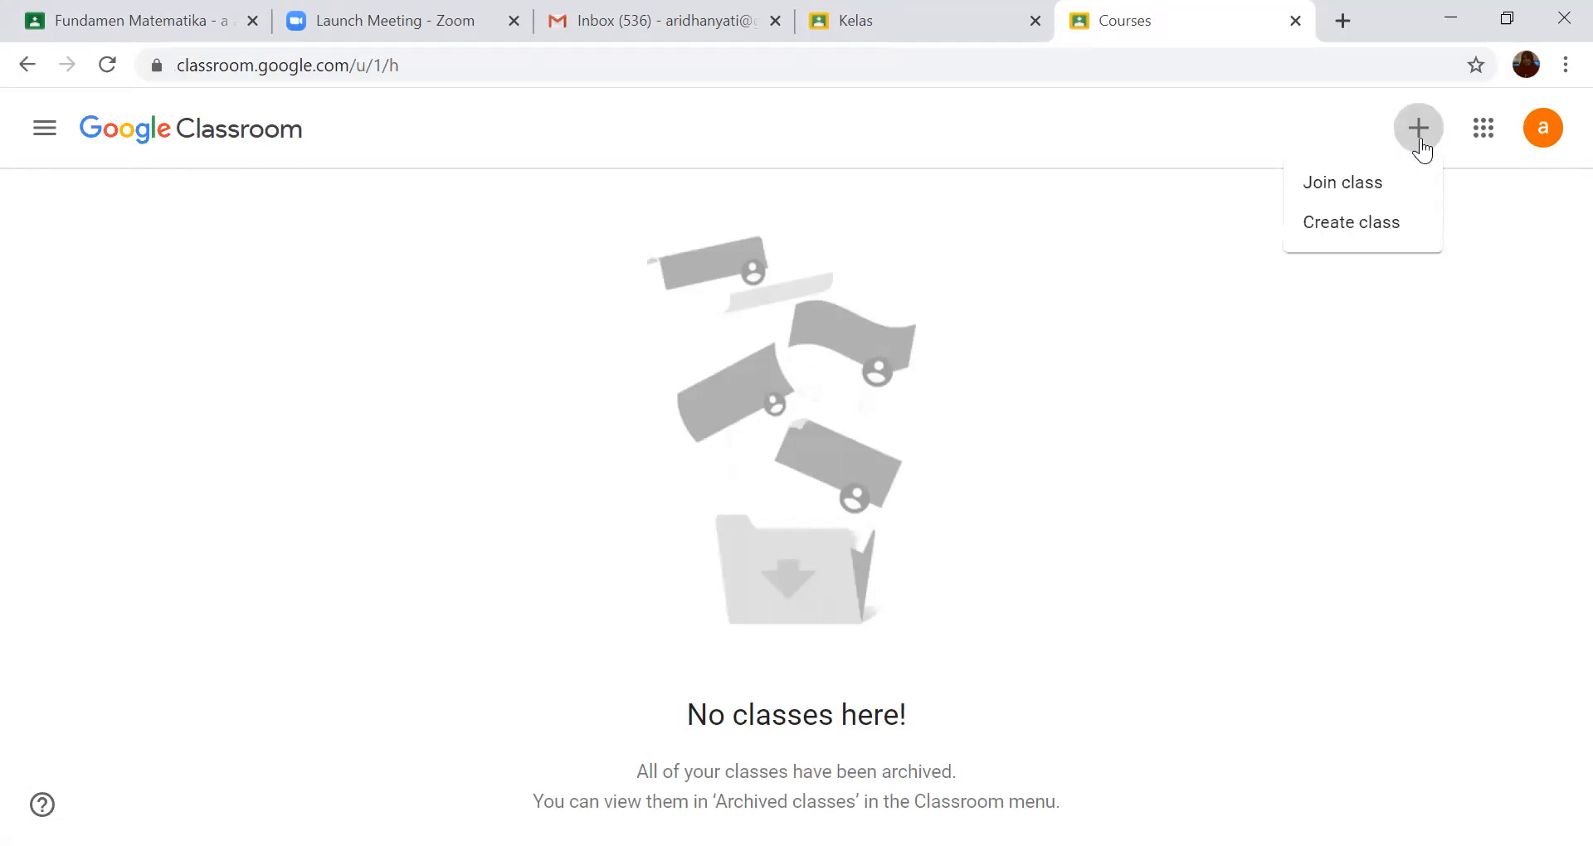
{"action": "left_click", "coordinate": [1394, 232]}
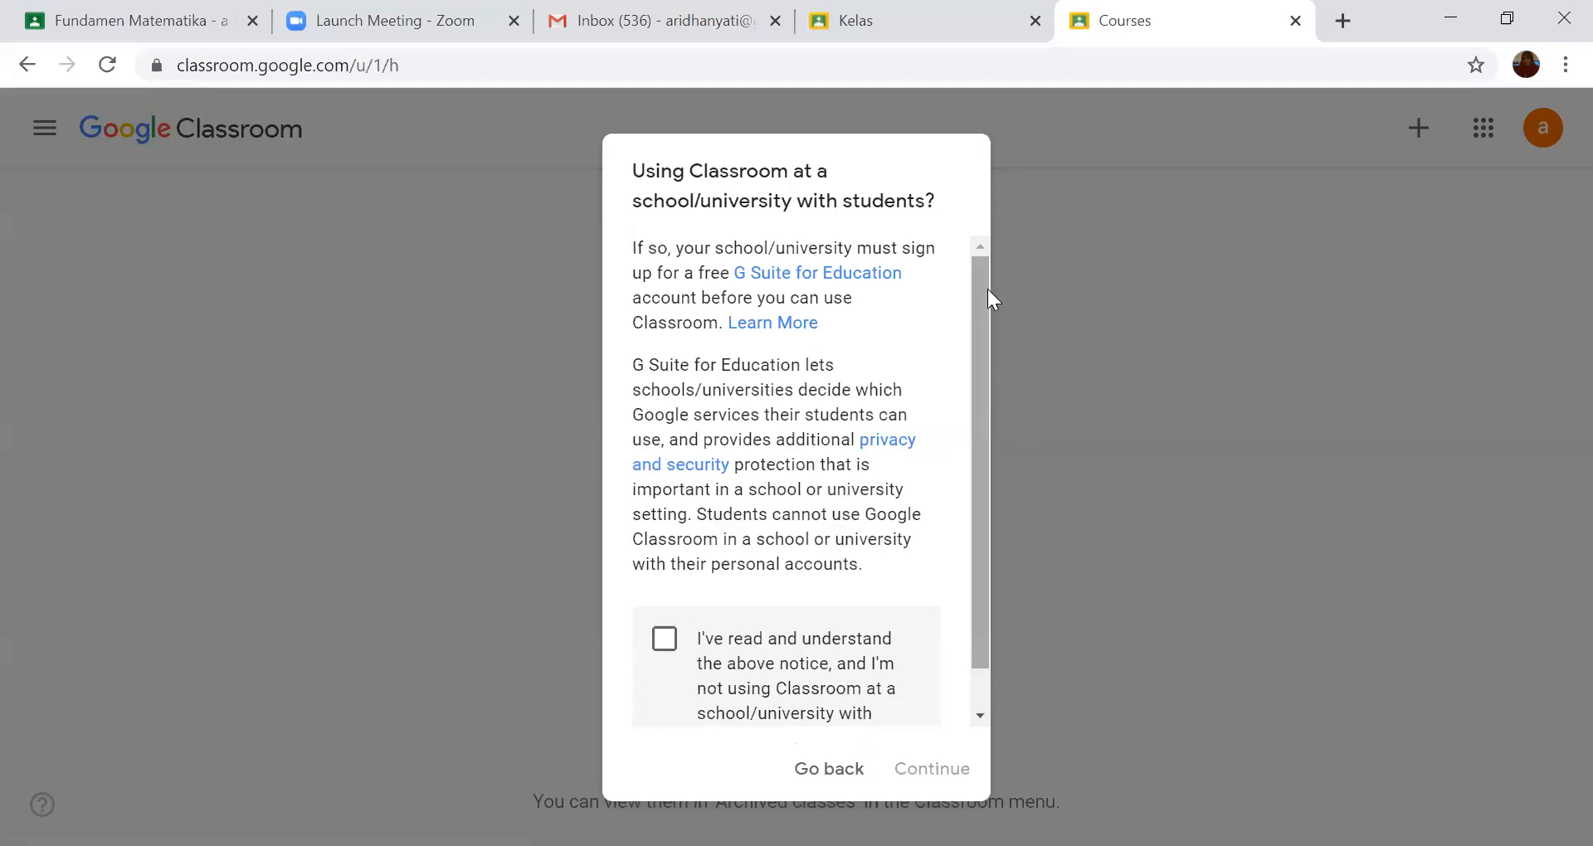
- Accept the notice about not using Classroom at a school/university with students and continue to the class details form
{"action": "mouse_move", "coordinate": [987, 287]}
{"action": "left_mouse_down"}
{"action": "mouse_move", "coordinate": [984, 343]}
{"action": "mouse_move", "coordinate": [994, 295]}
{"action": "left_mouse_up"}
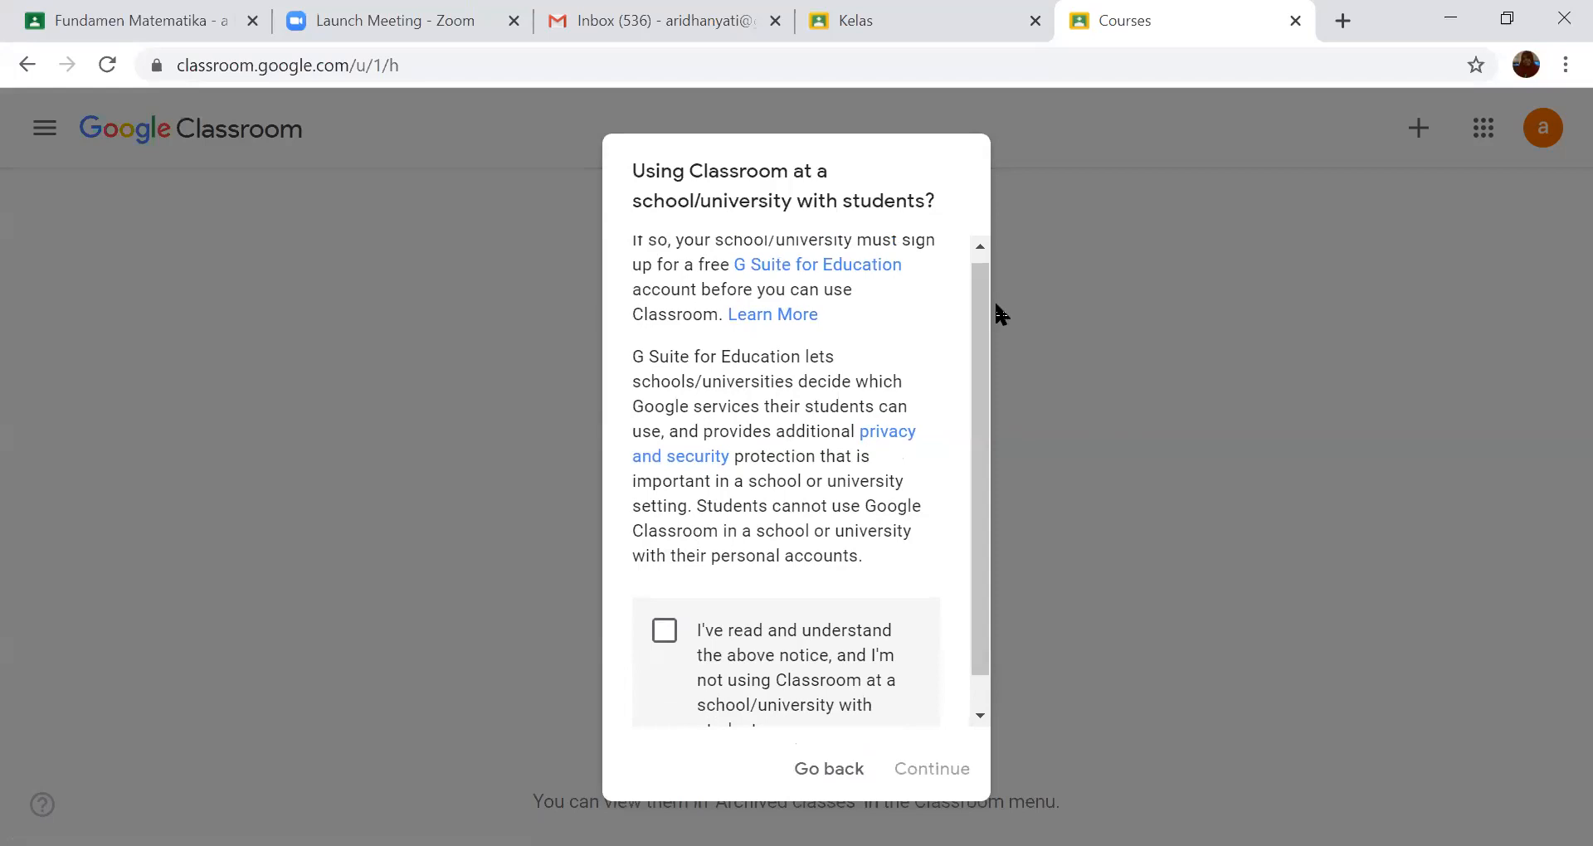
{"action": "left_click_drag", "start_coordinate": [982, 307], "coordinate": [980, 357]}
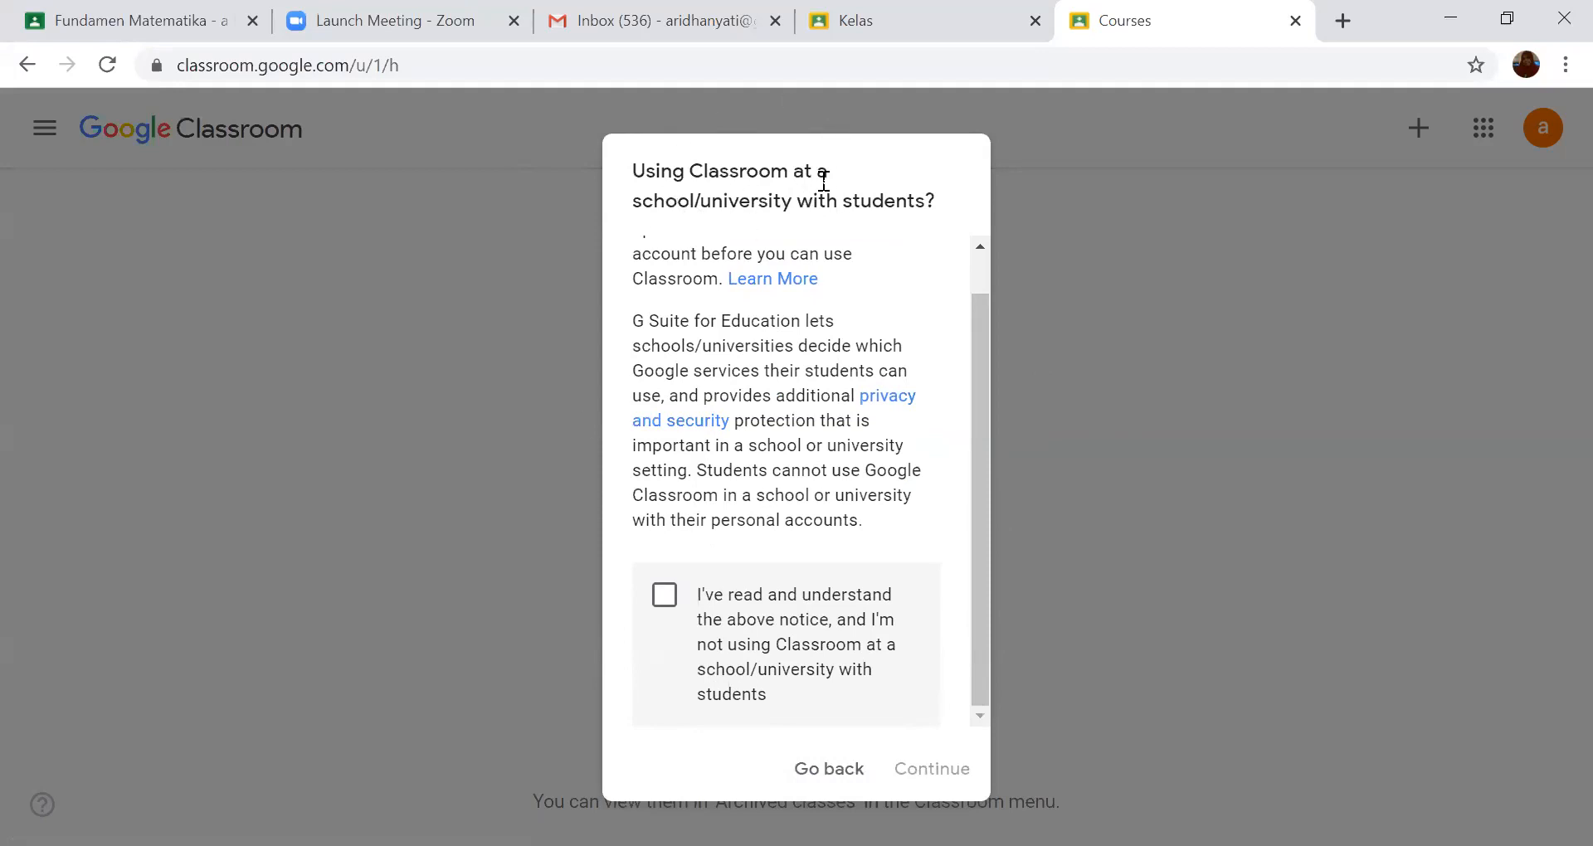
{"action": "left_click", "coordinate": [664, 598]}
{"action": "left_click", "coordinate": [938, 779]}
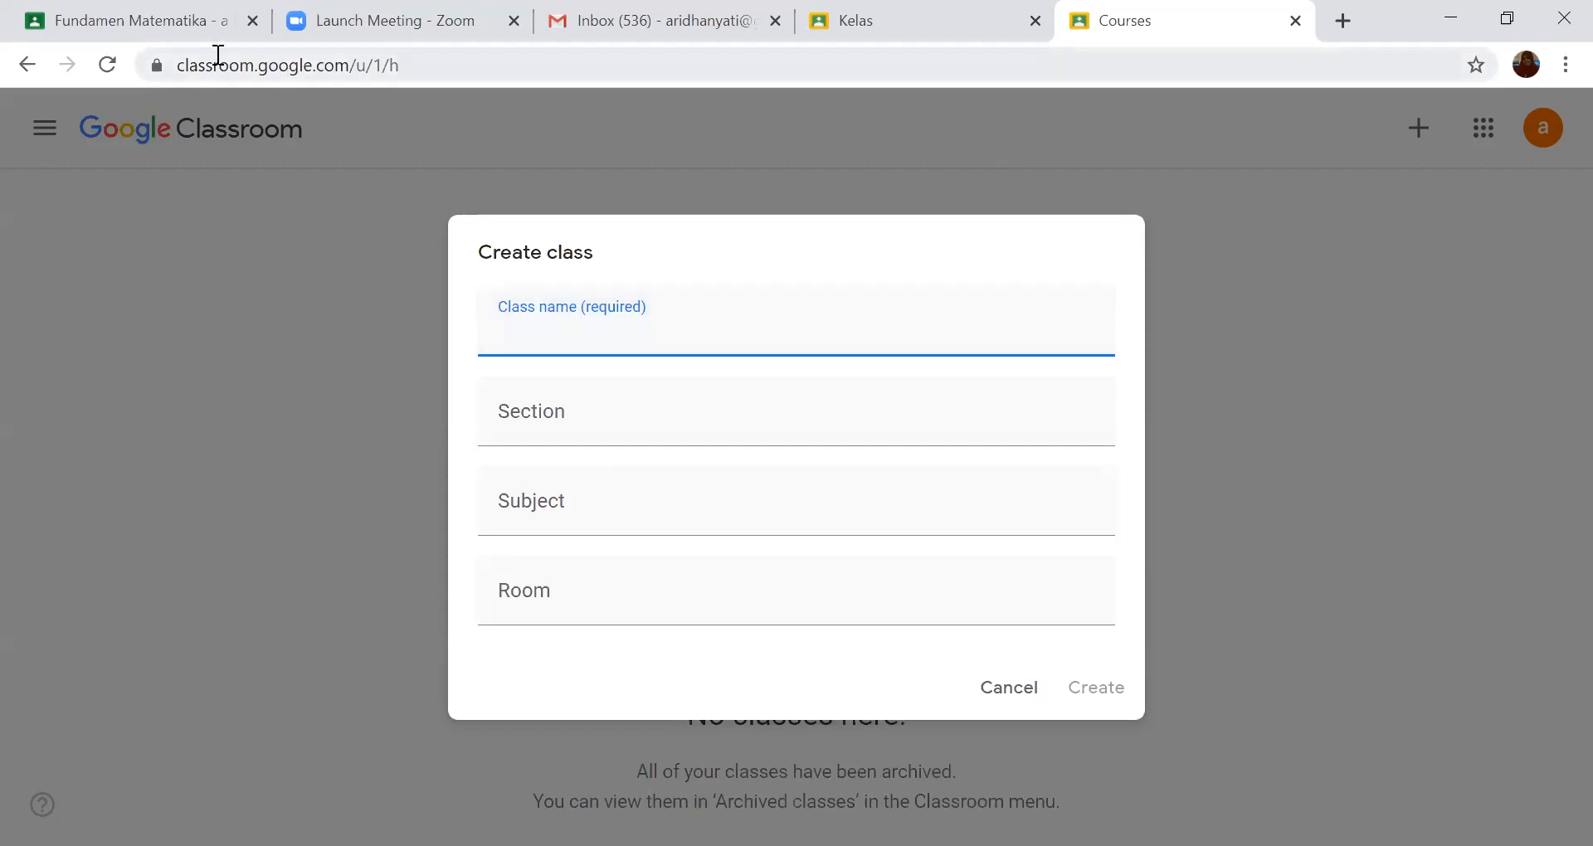
- Go back to the Fundamen Matematika - a class, view its list of taught classes, and close the list
{"action": "left_click", "coordinate": [163, 23]}
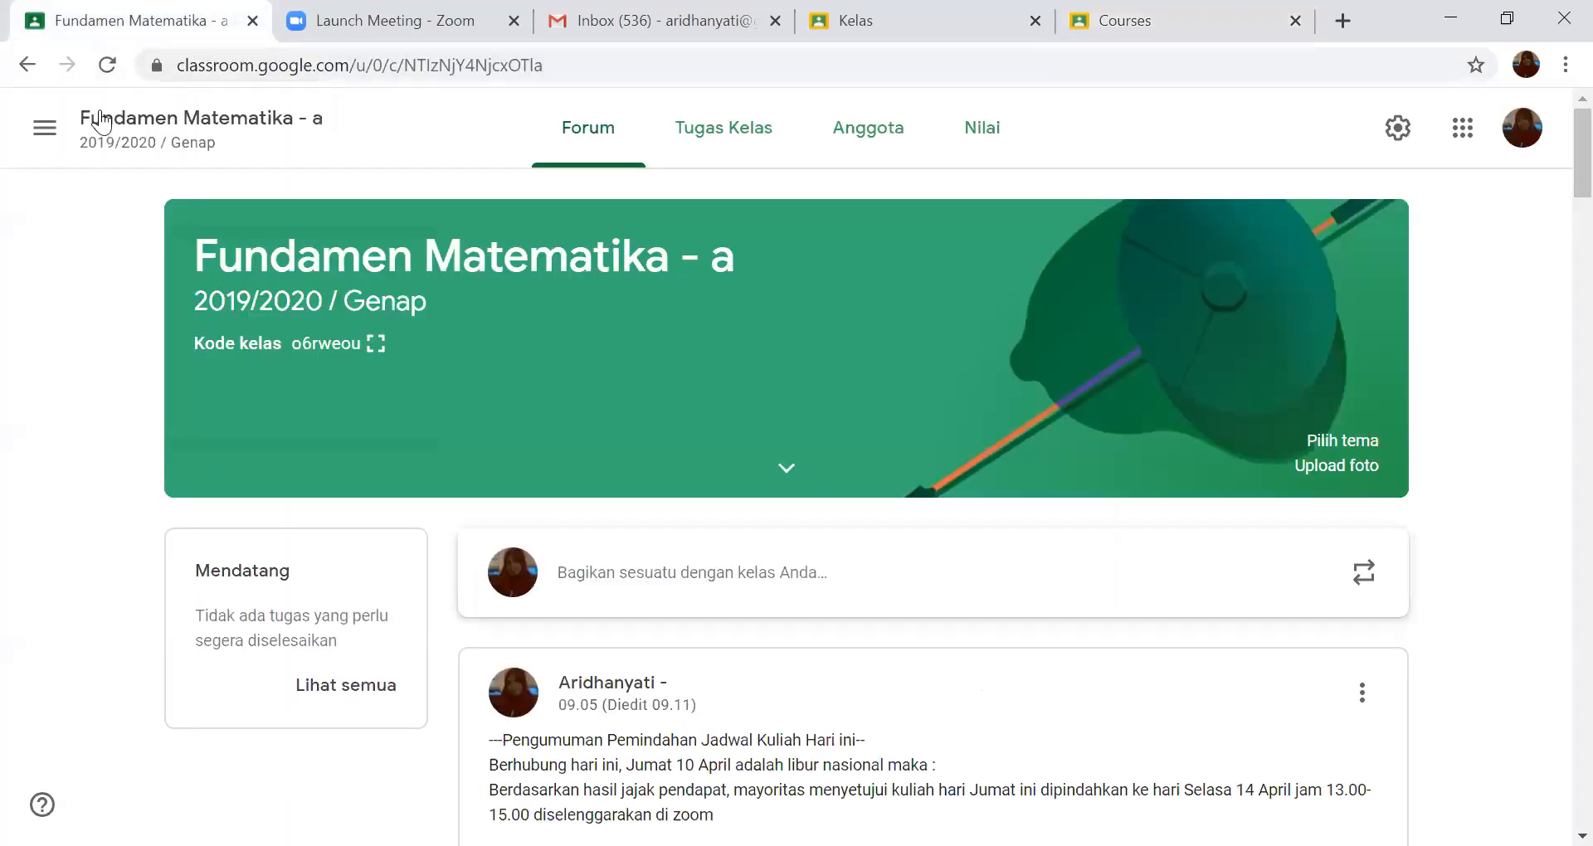
{"action": "left_click", "coordinate": [45, 127]}
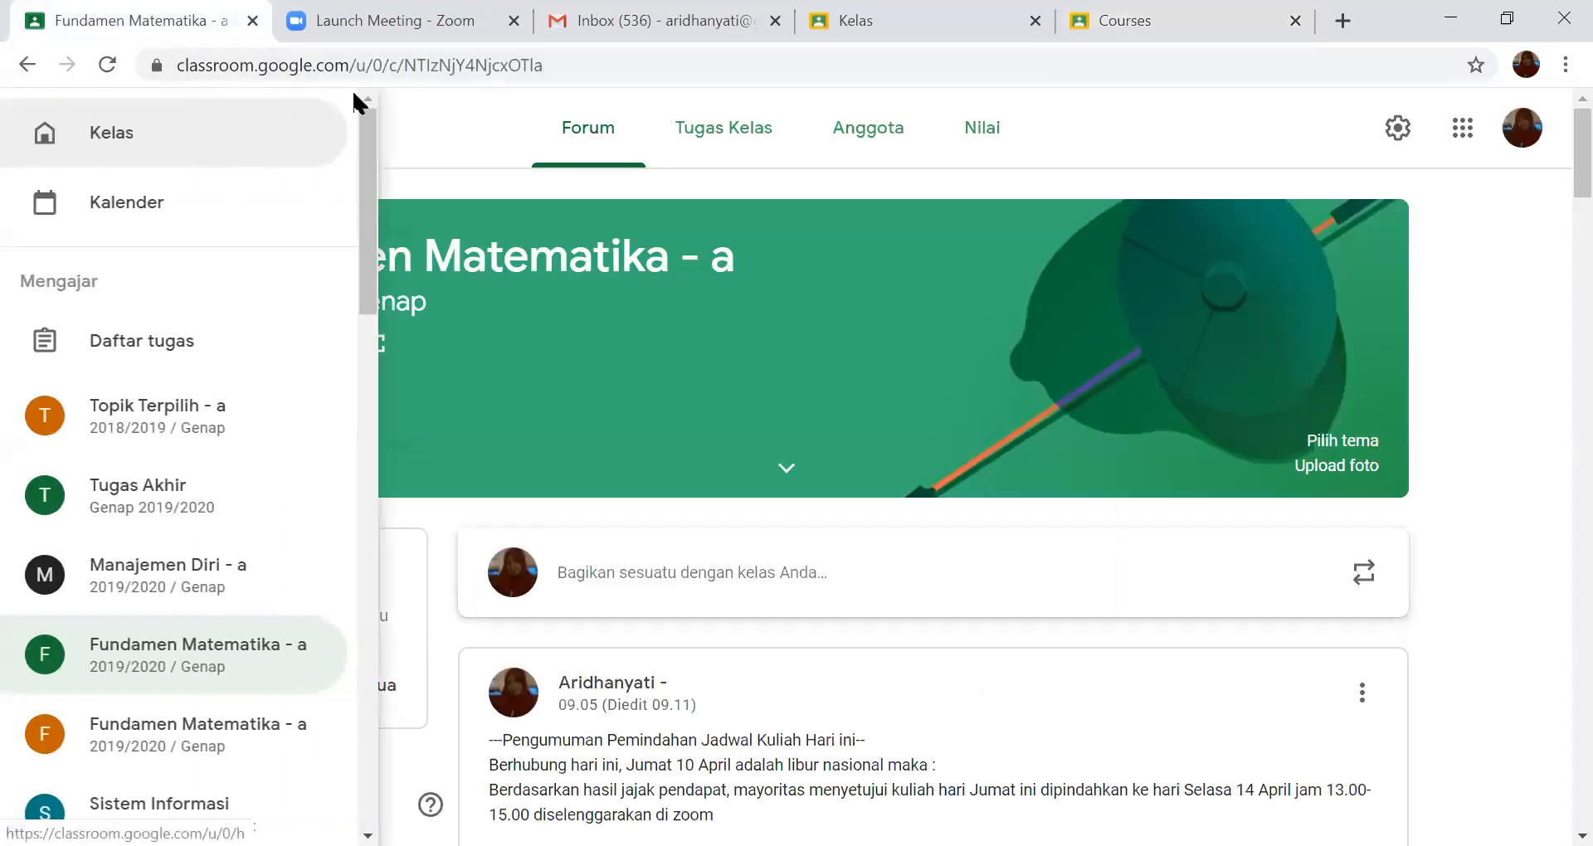
{"action": "left_click", "coordinate": [445, 124]}
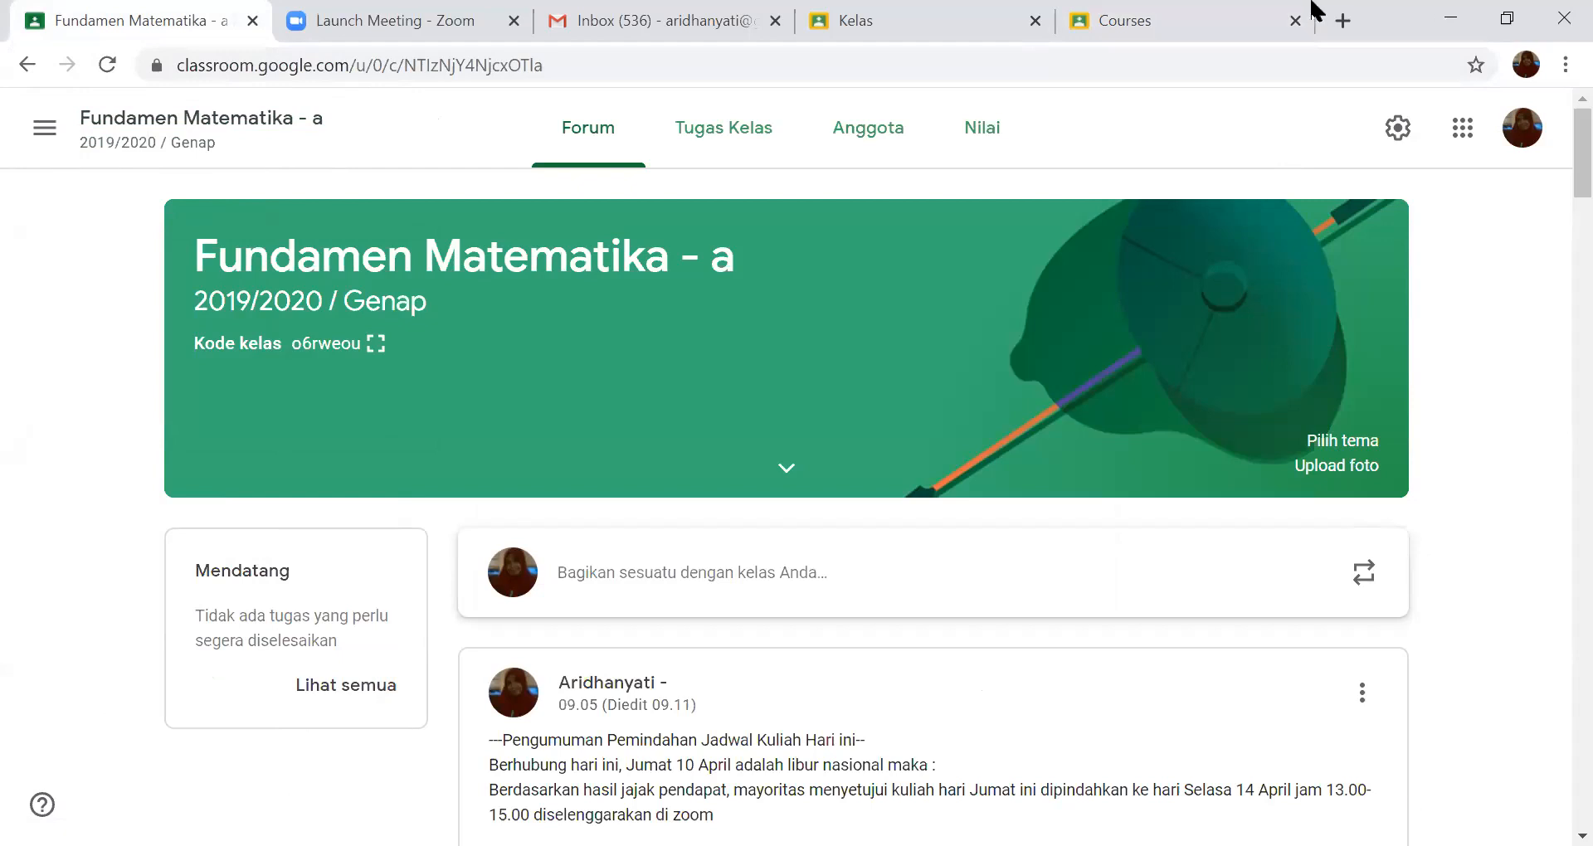
- Return to the Create class form of the account with the orange "a" avatar and enter the class name "Matematika - A"
{"action": "left_click", "coordinate": [1245, 24]}
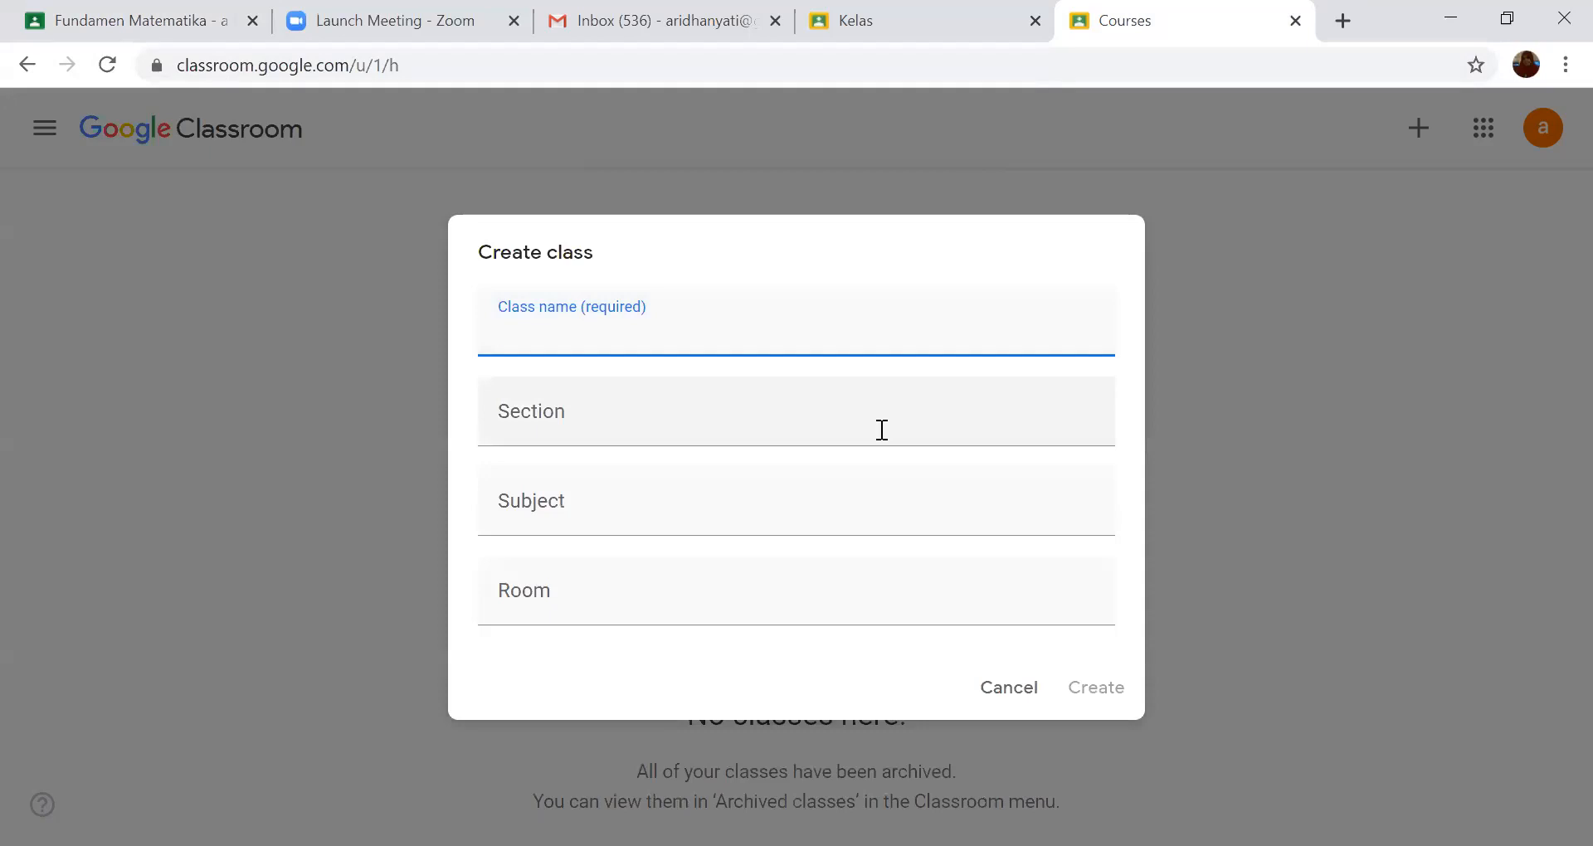
{"action": "type", "text": "Matematika"}
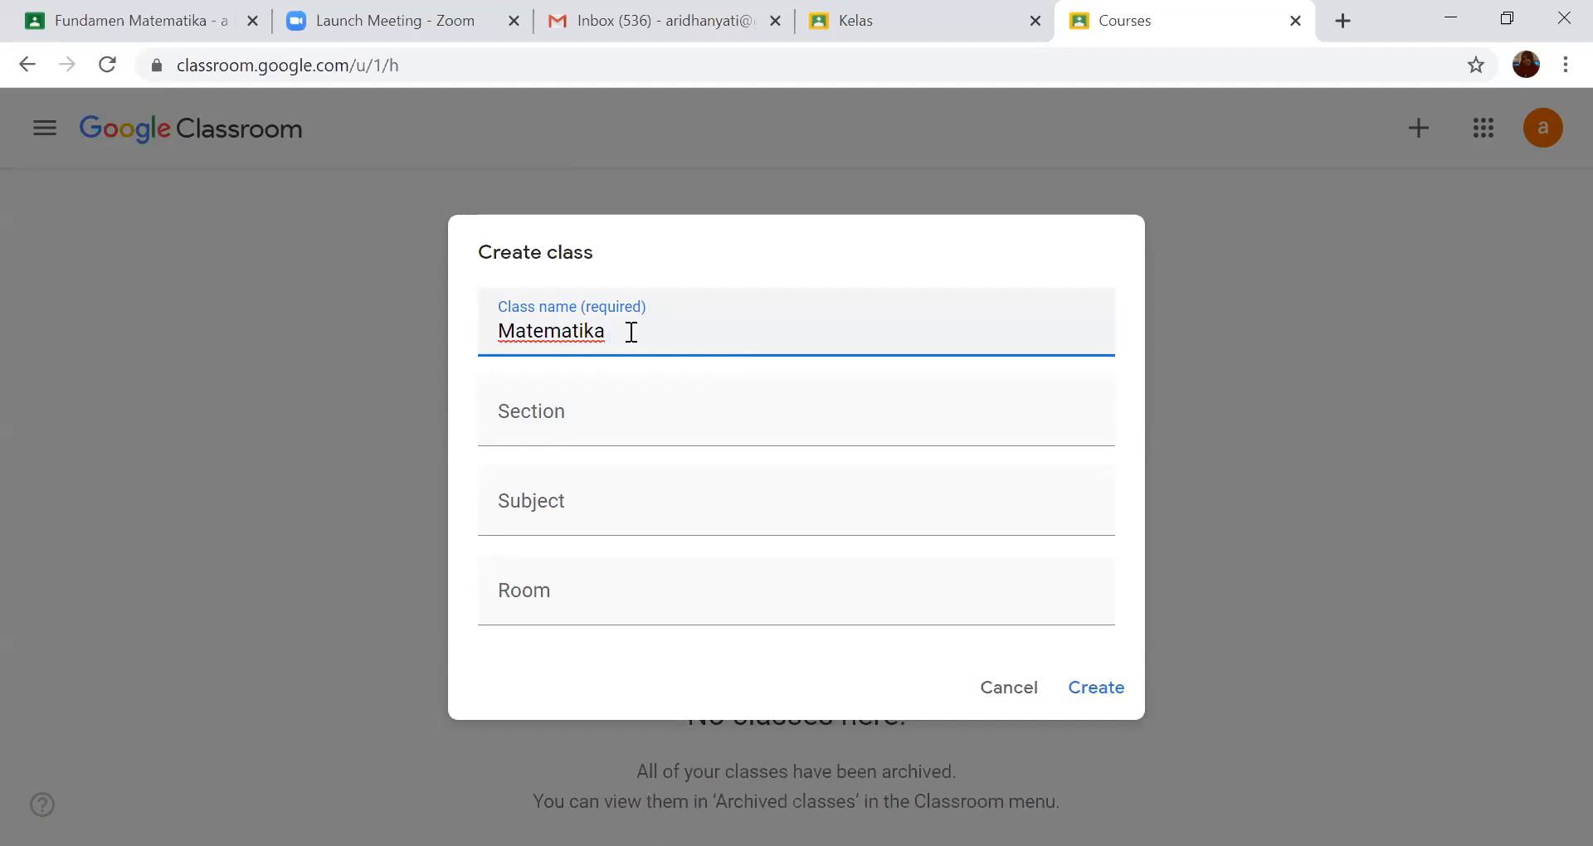
{"action": "type", "text": "A"}
- Go back to the account with the Fundamen Matematika - a class and view its overview of class cards
{"action": "left_click", "coordinate": [118, 28]}
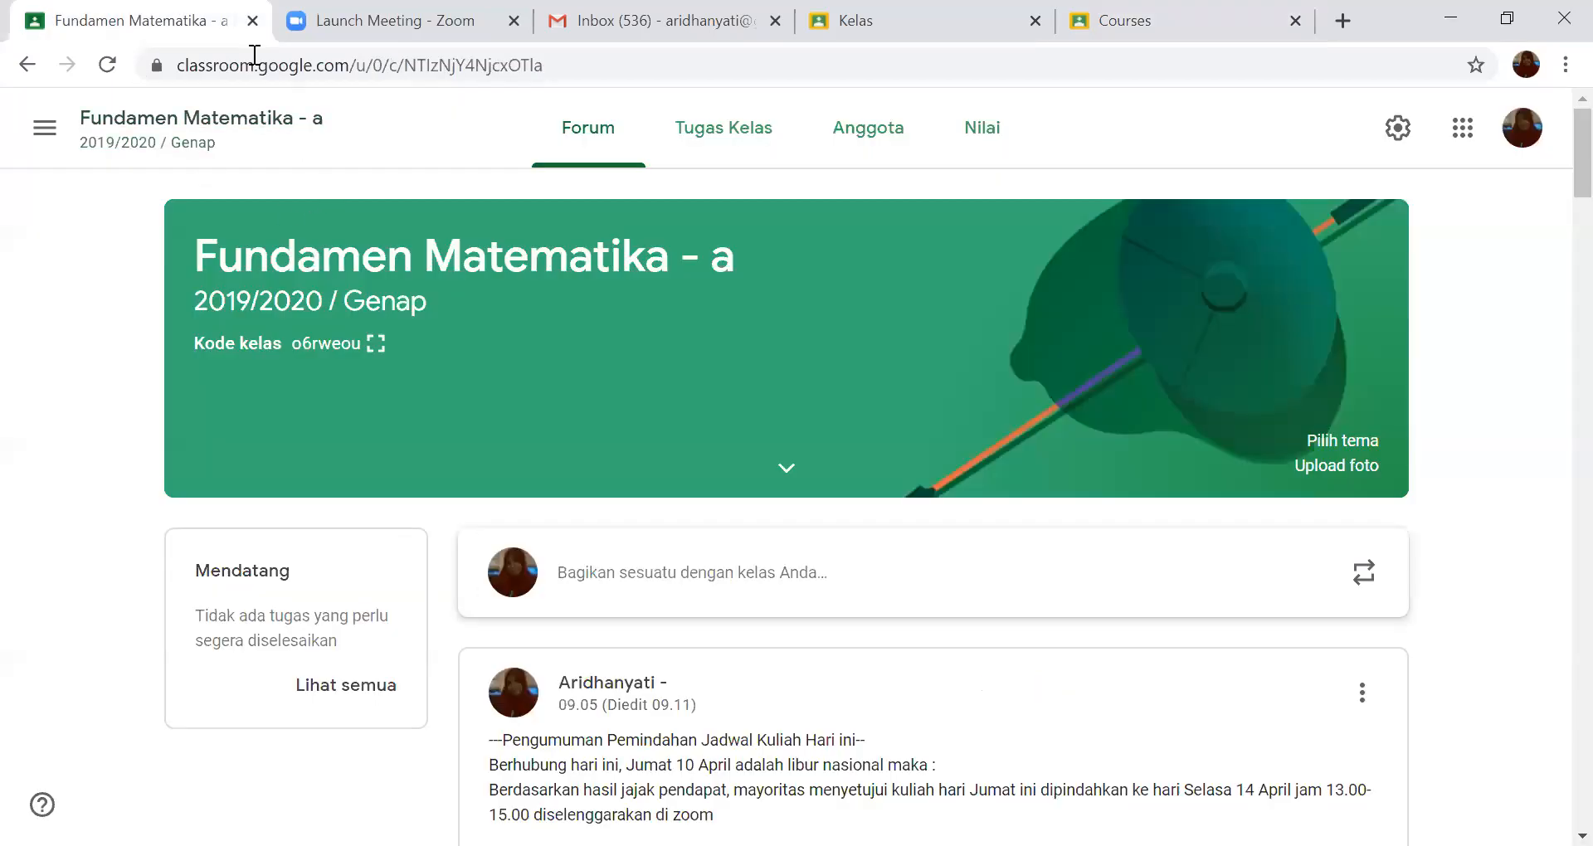
{"action": "left_click", "coordinate": [45, 131]}
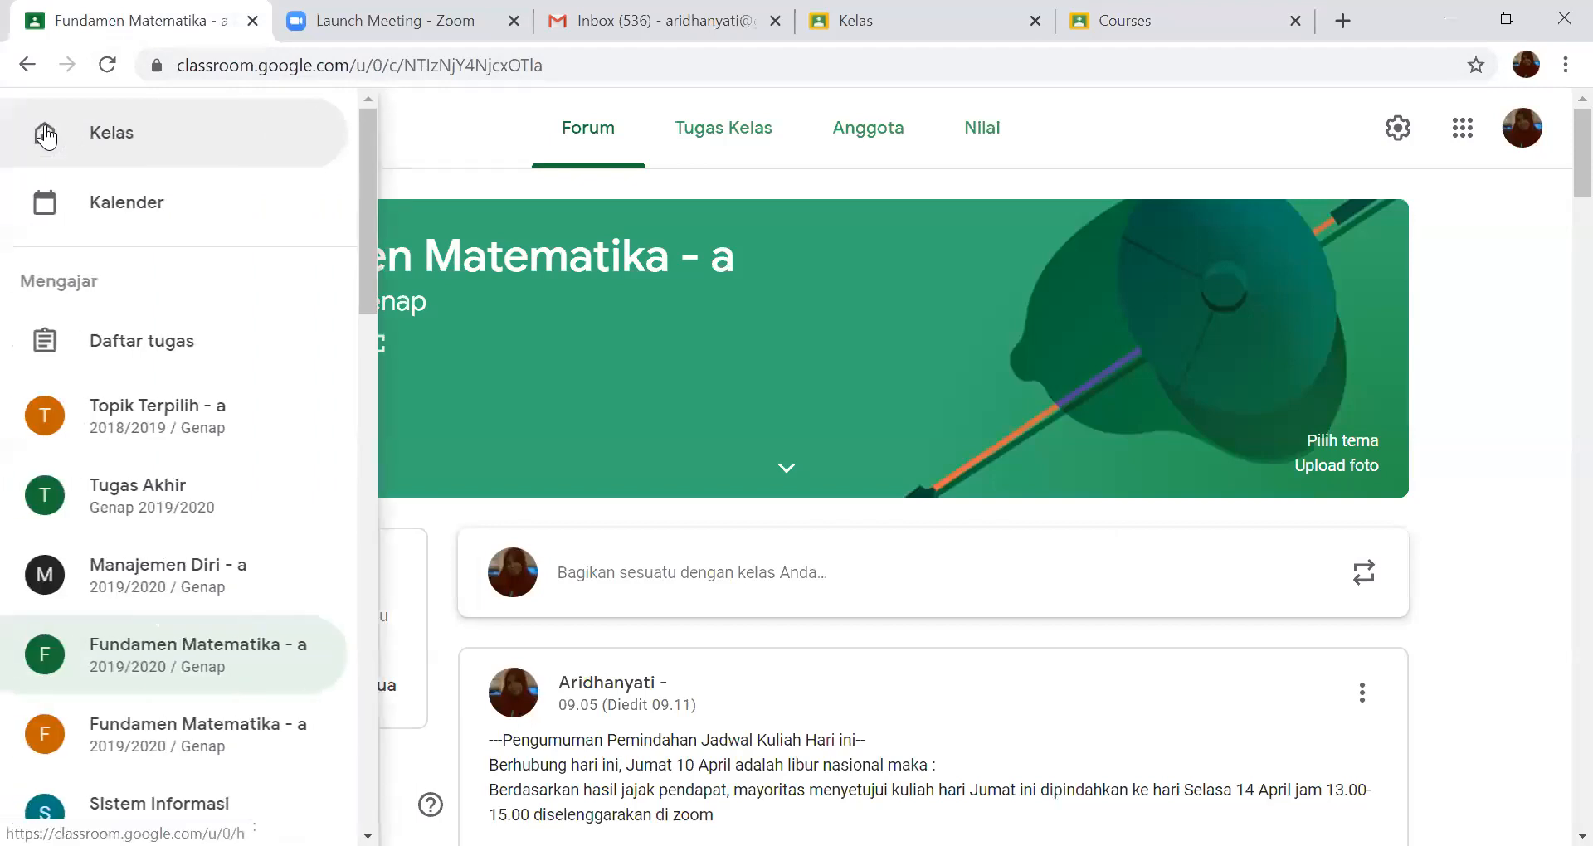
{"action": "left_click", "coordinate": [98, 148]}
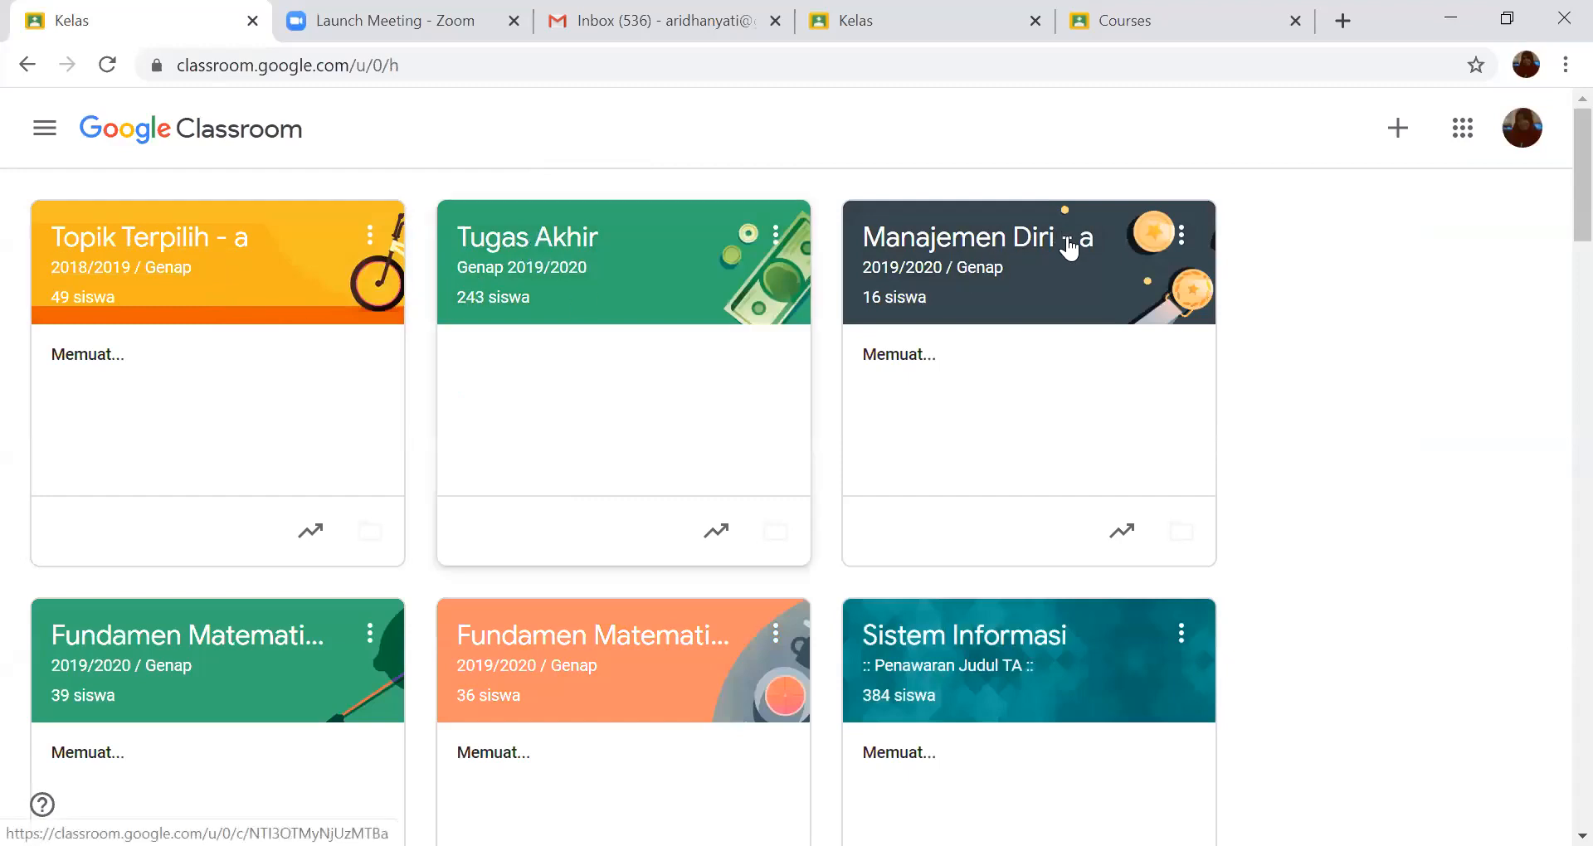
- Return to the unfinished Create class form and set the section to "TA Genap 2019/2020"
{"action": "left_click", "coordinate": [1313, 34]}
{"action": "left_click", "coordinate": [543, 413]}
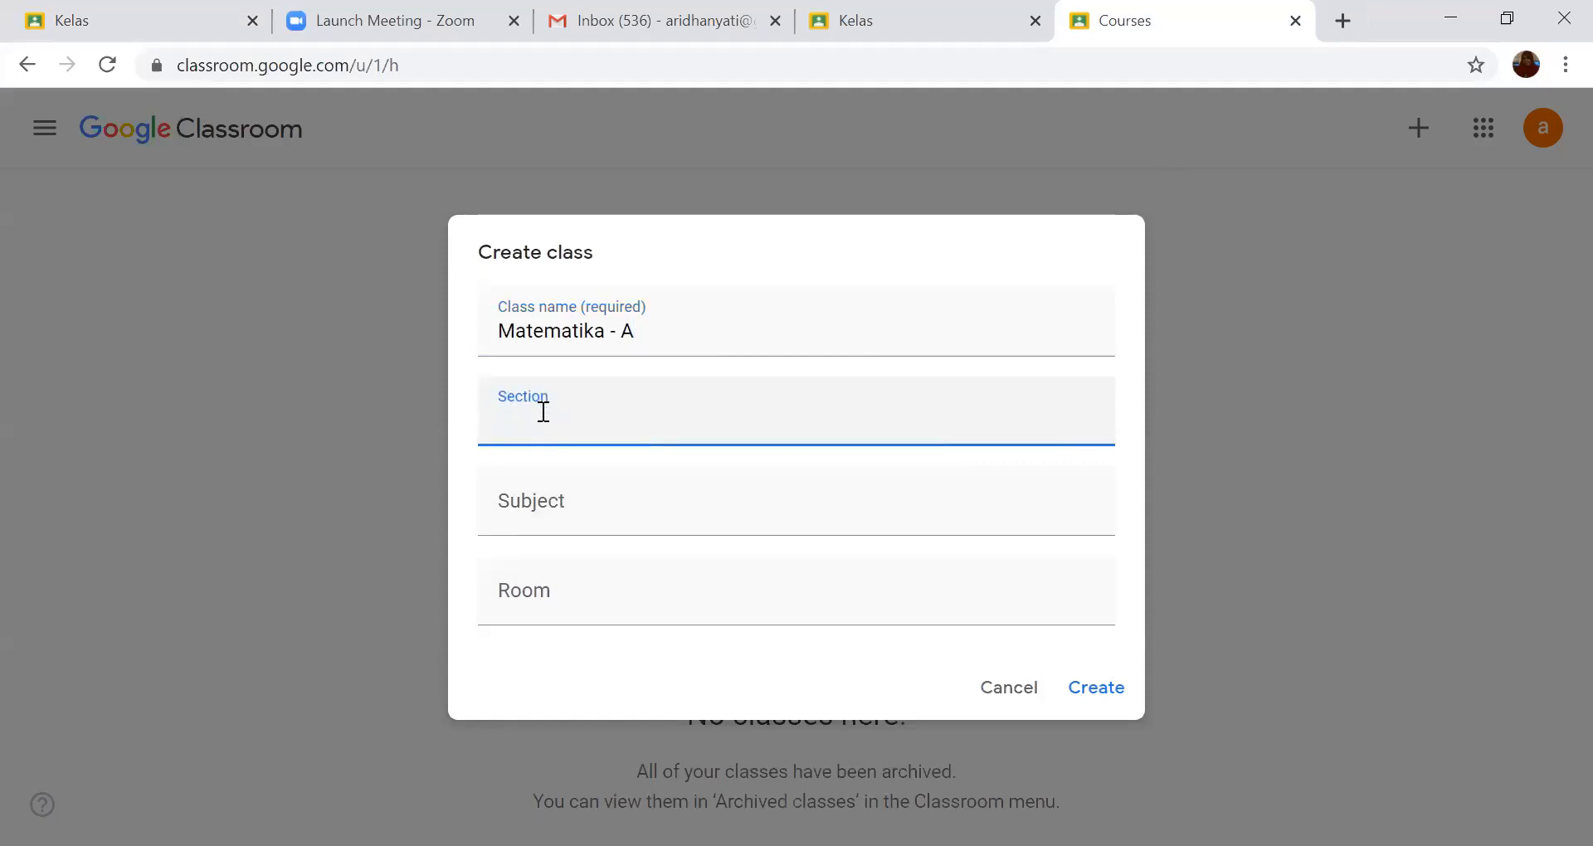
{"action": "type", "text": "TA"}
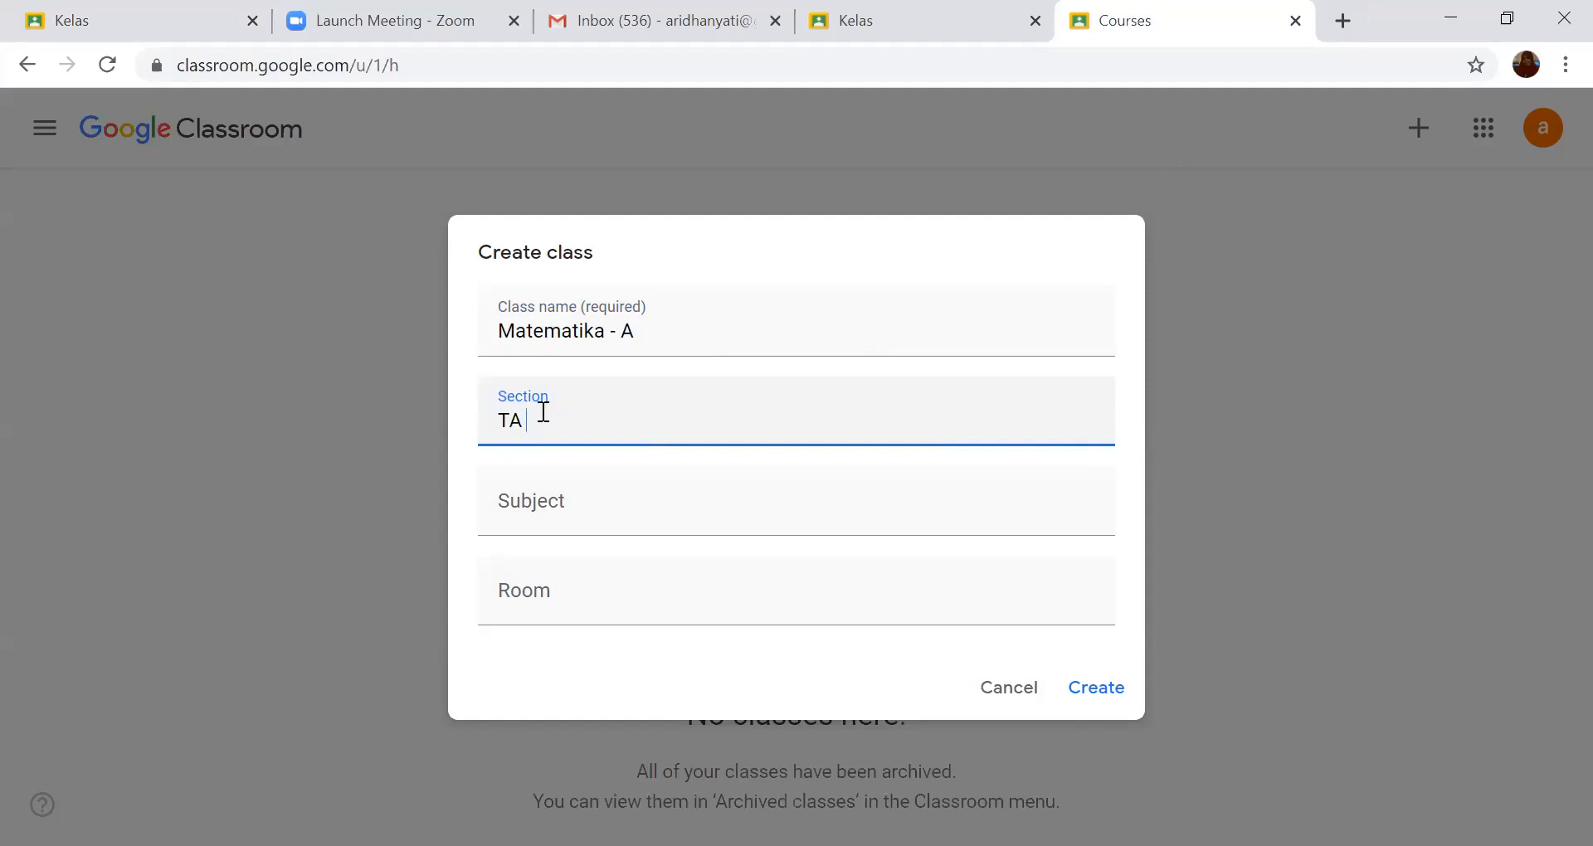
{"action": "type", "text": "Genap 2019/2020"}
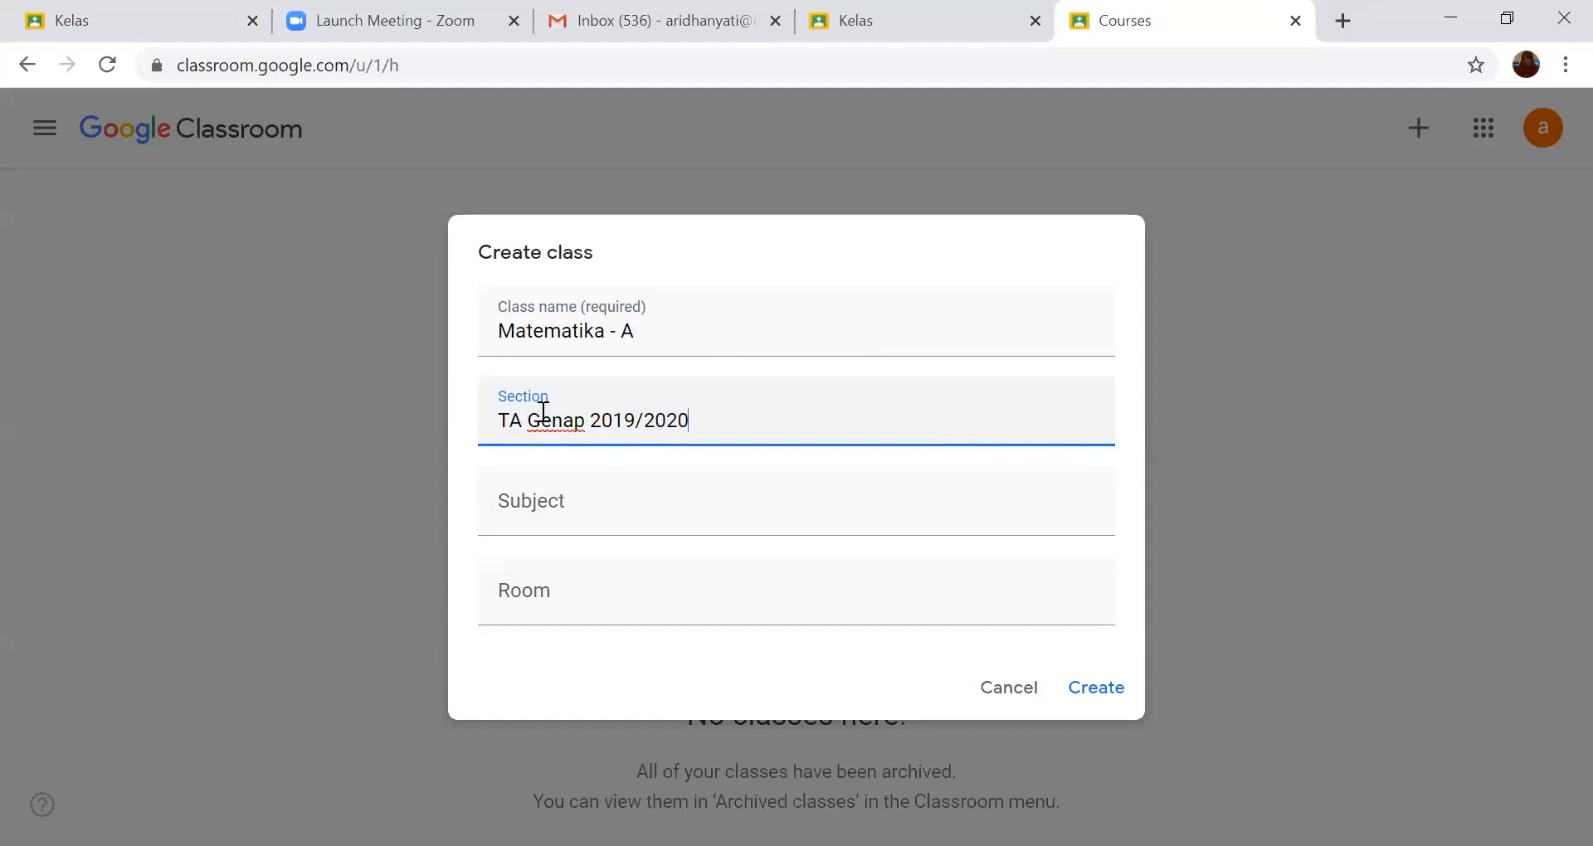
- Set the subject to "SD XXX" and the room to "R.1.1", and create the class
{"action": "left_click", "coordinate": [560, 504]}
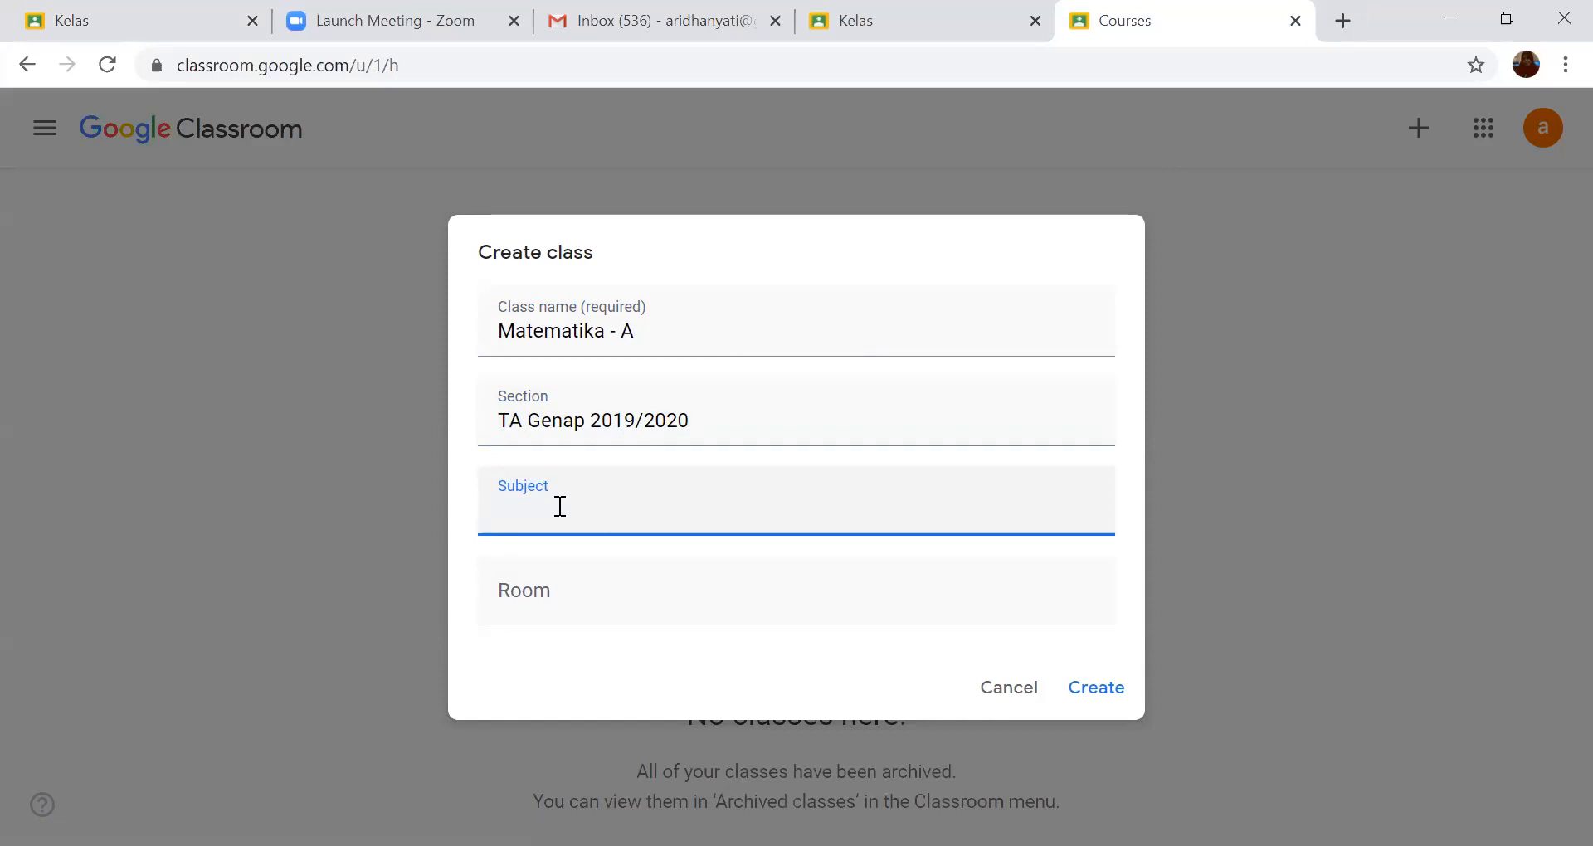
{"action": "type", "text": "SD XXX"}
{"action": "left_click", "coordinate": [518, 585]}
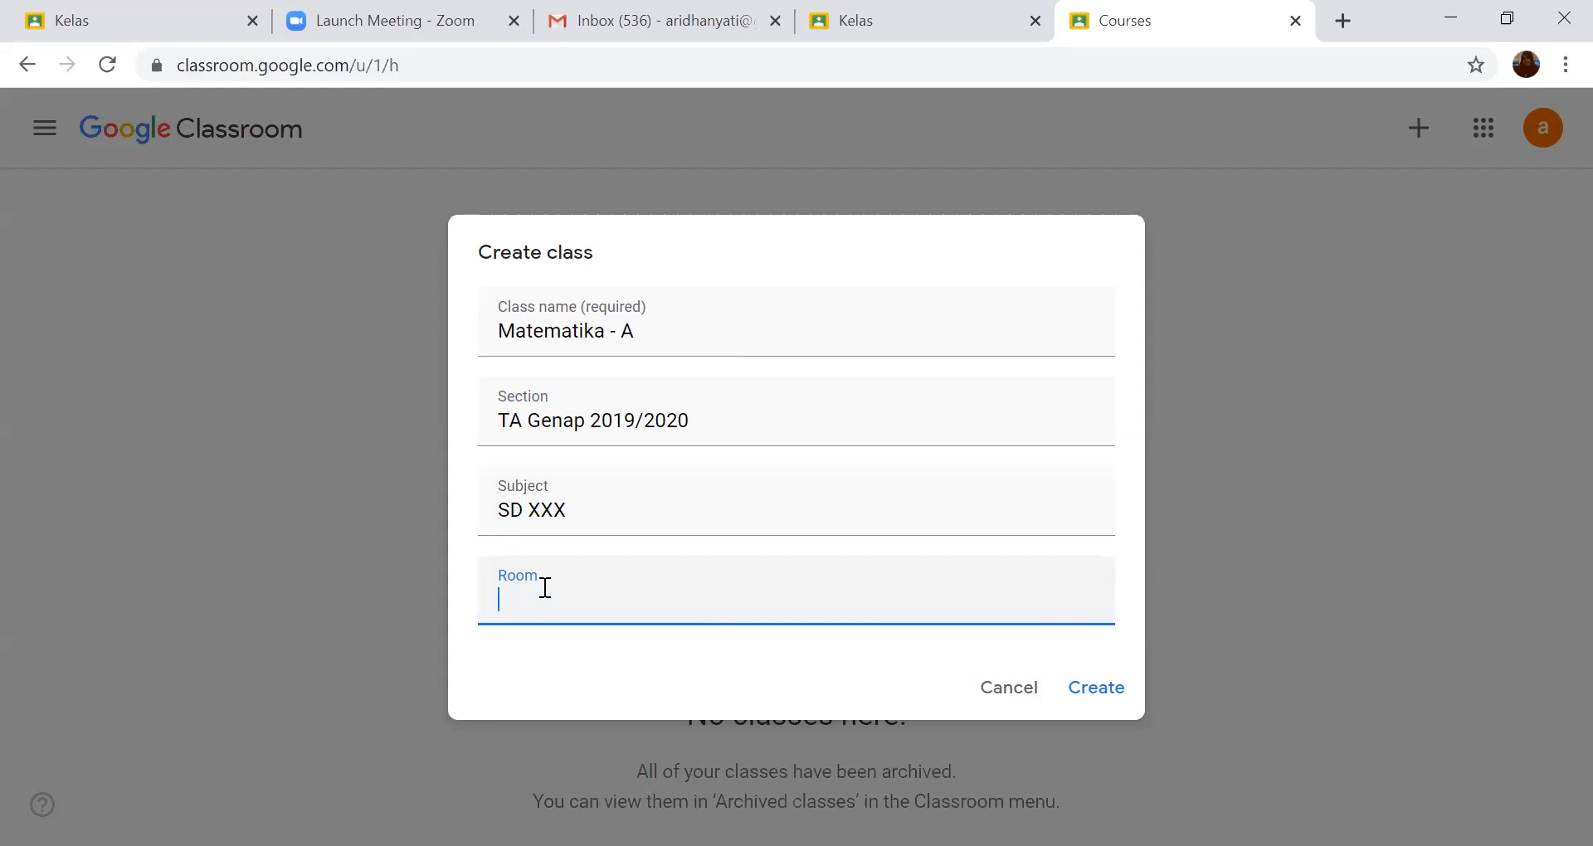
{"action": "type", "text": "R.1.1"}
{"action": "left_click", "coordinate": [1096, 692]}
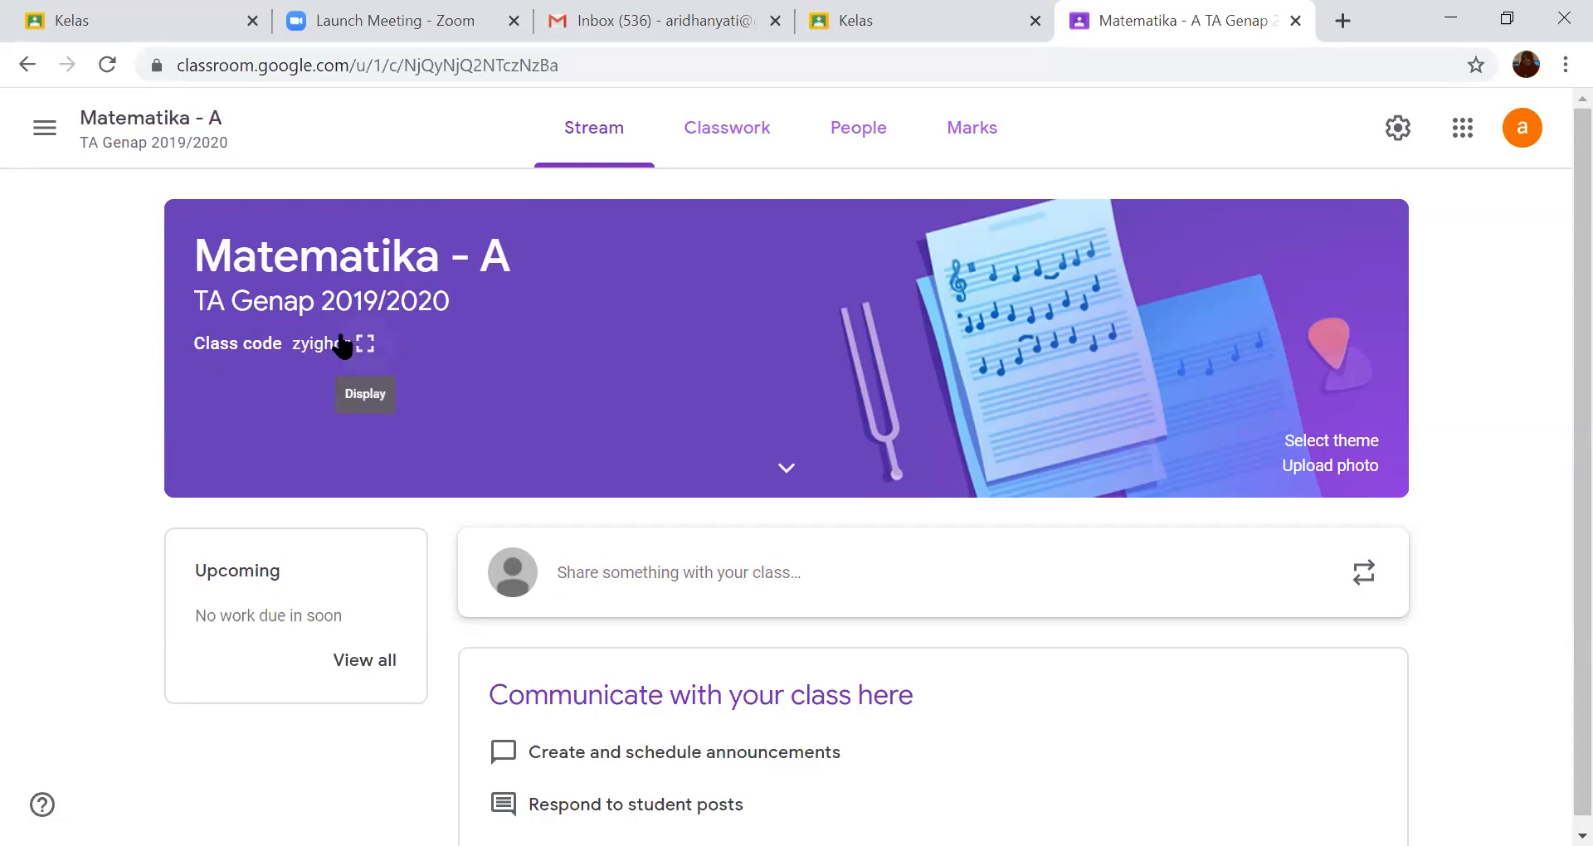
- Return to the class overview, view the Join class dialog, and cancel it
{"action": "left_click", "coordinate": [53, 131]}
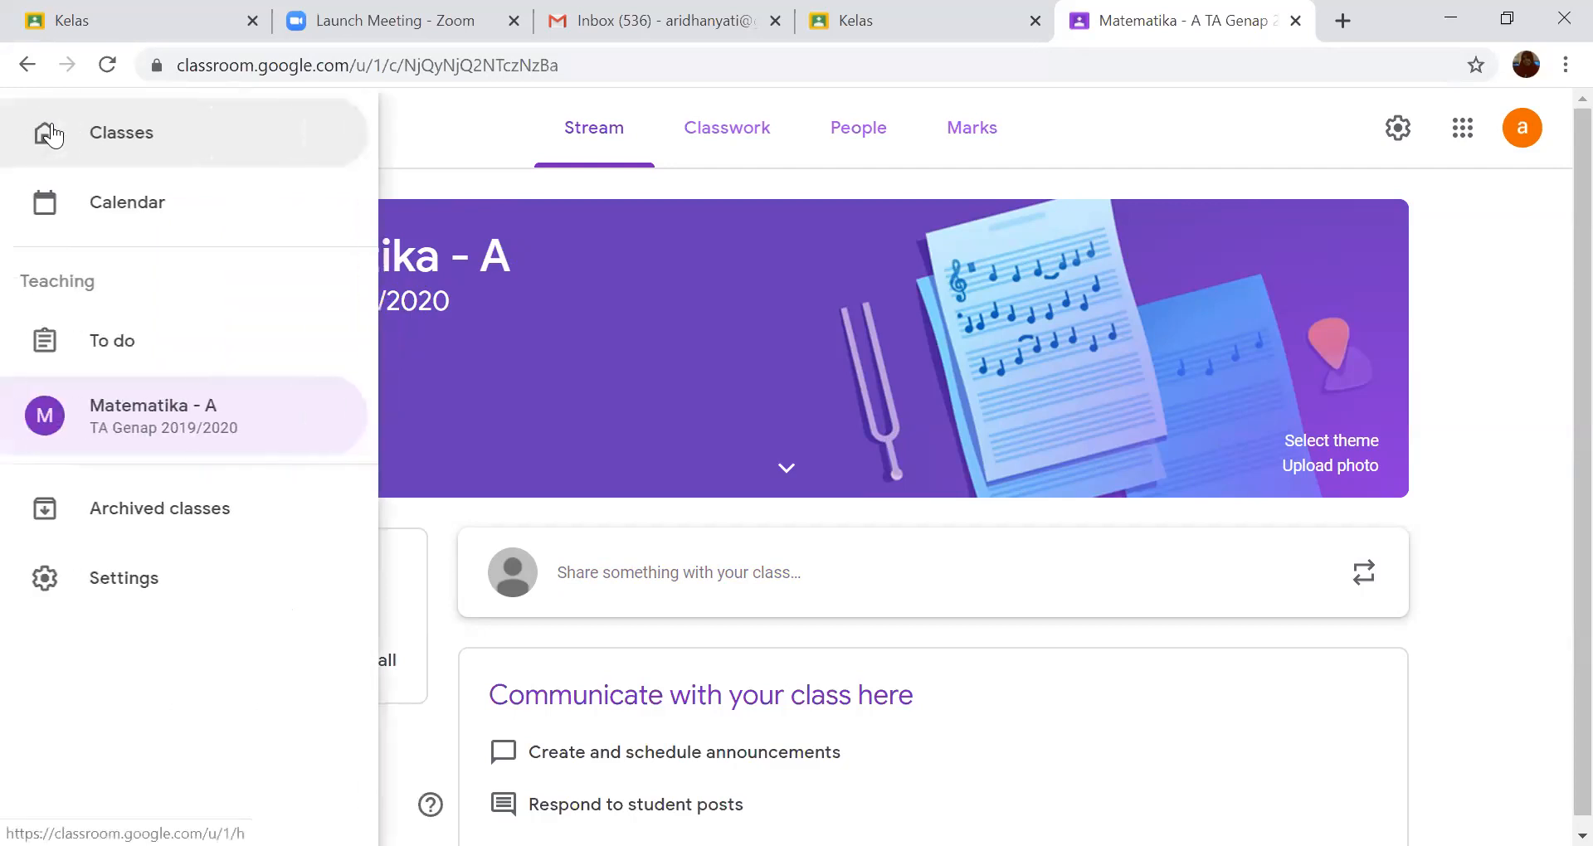
{"action": "left_click", "coordinate": [74, 137]}
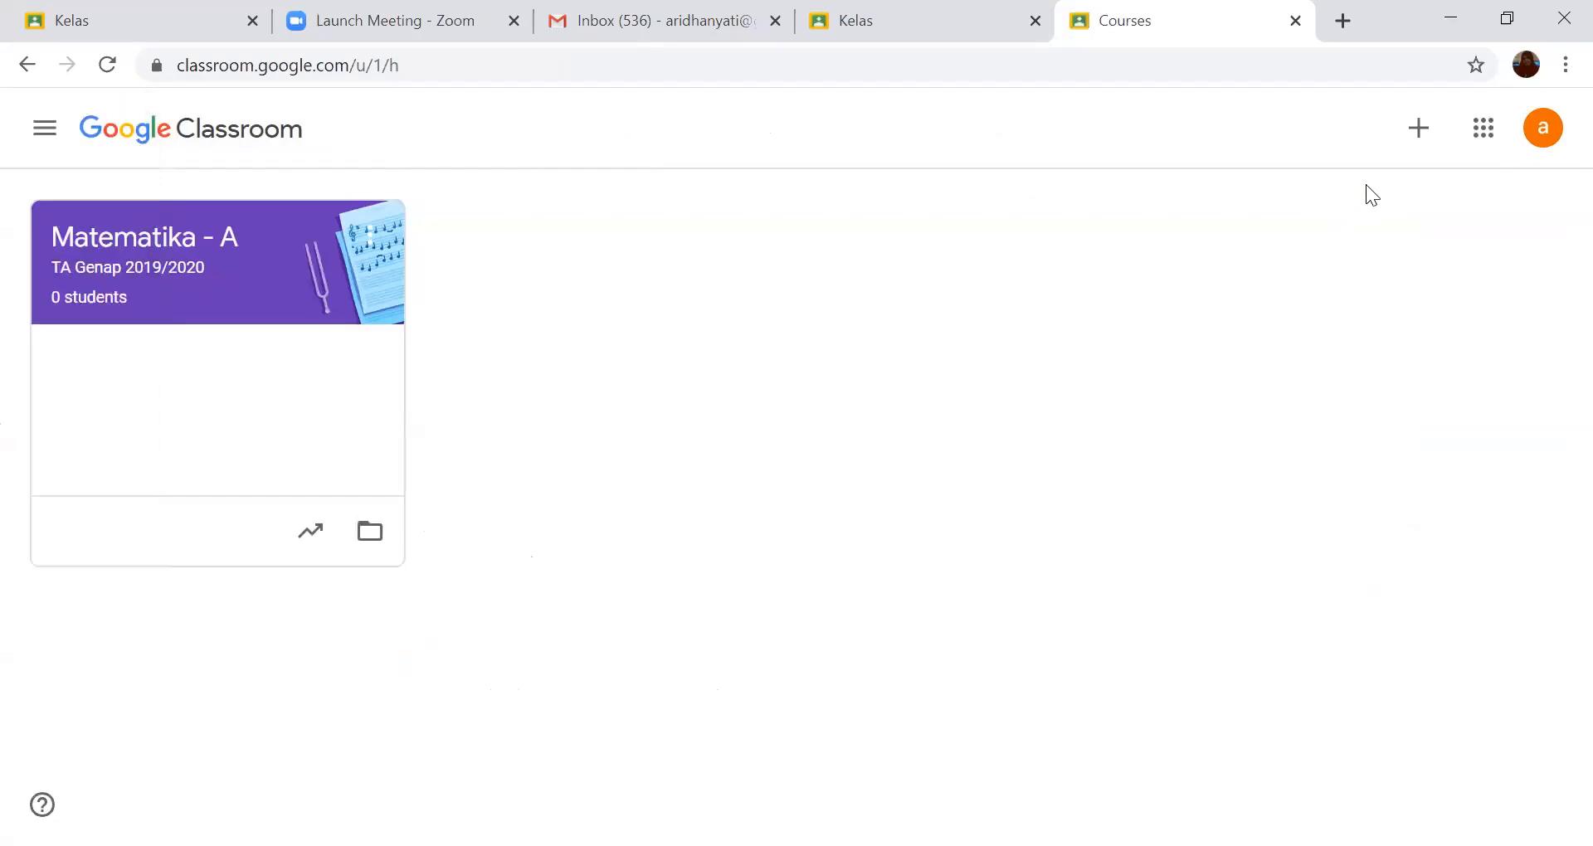
{"action": "left_click", "coordinate": [1421, 143]}
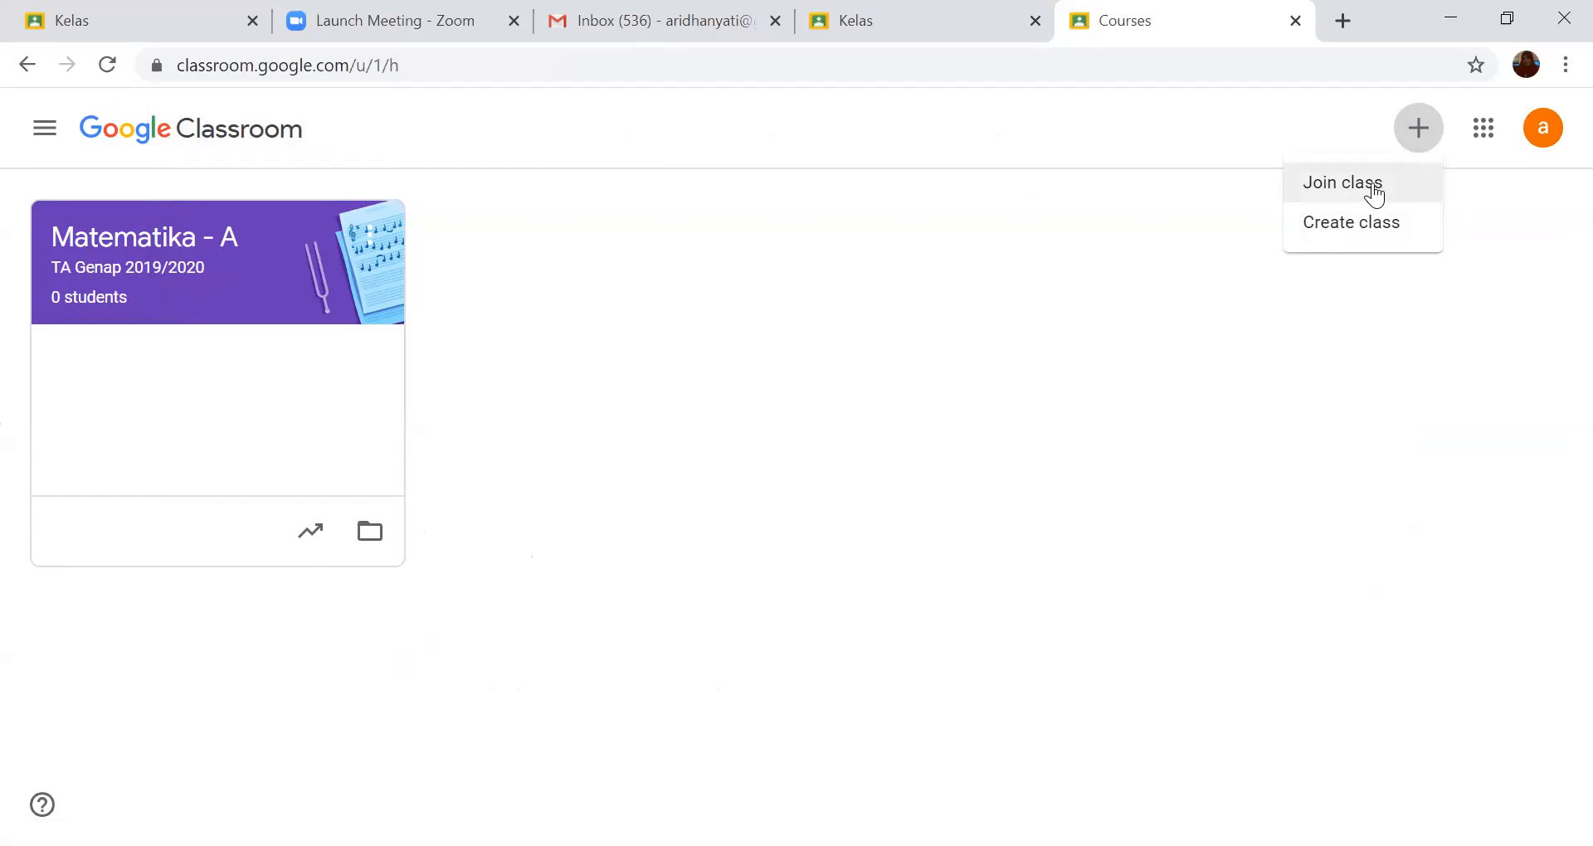
{"action": "left_click", "coordinate": [1374, 189]}
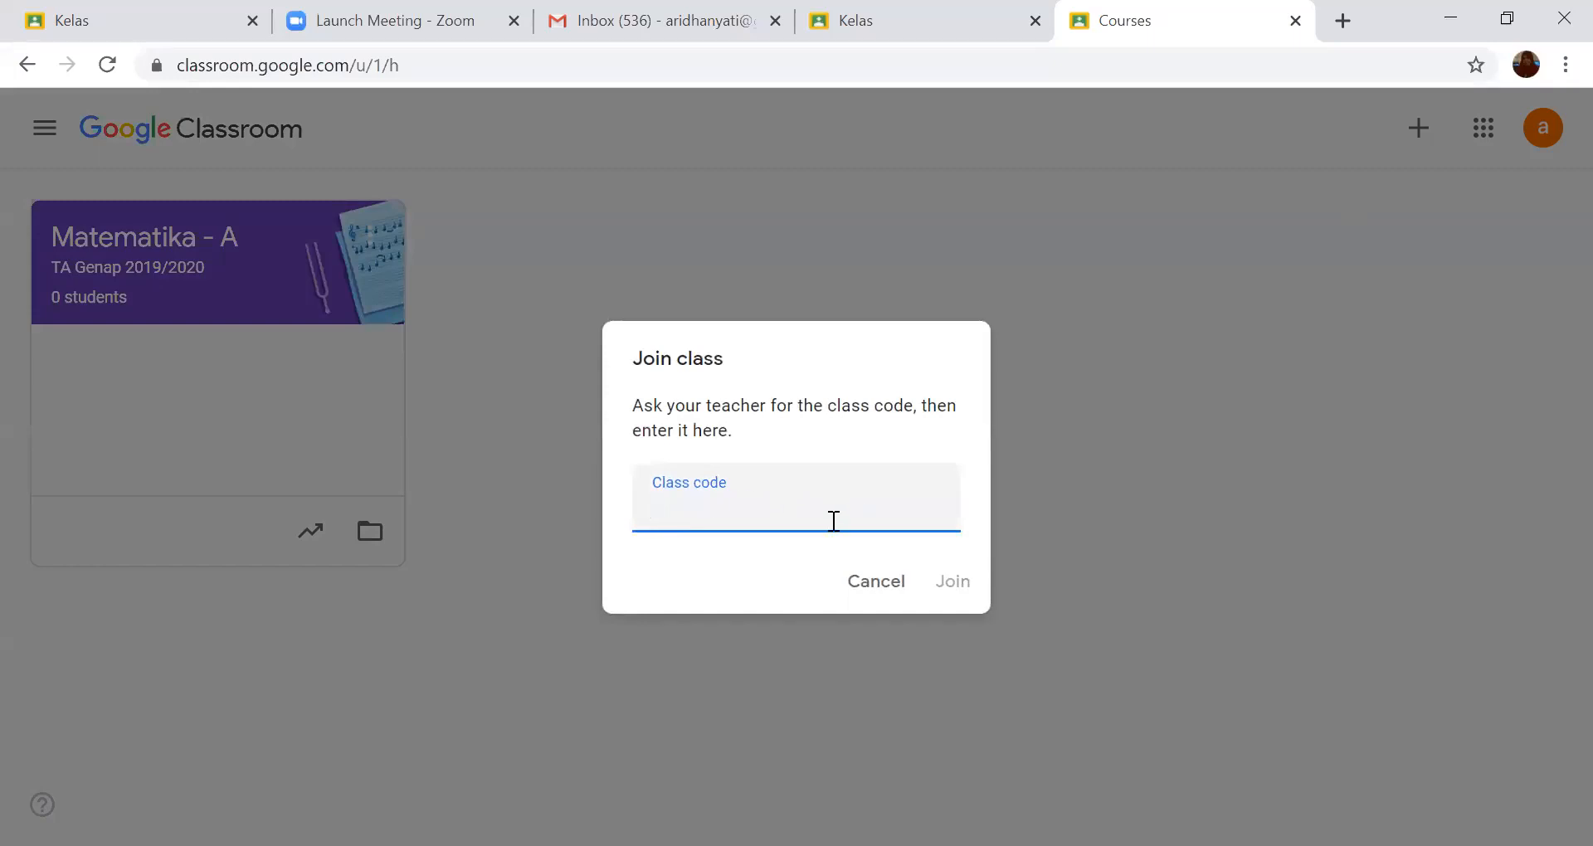
{"action": "left_click", "coordinate": [881, 585]}
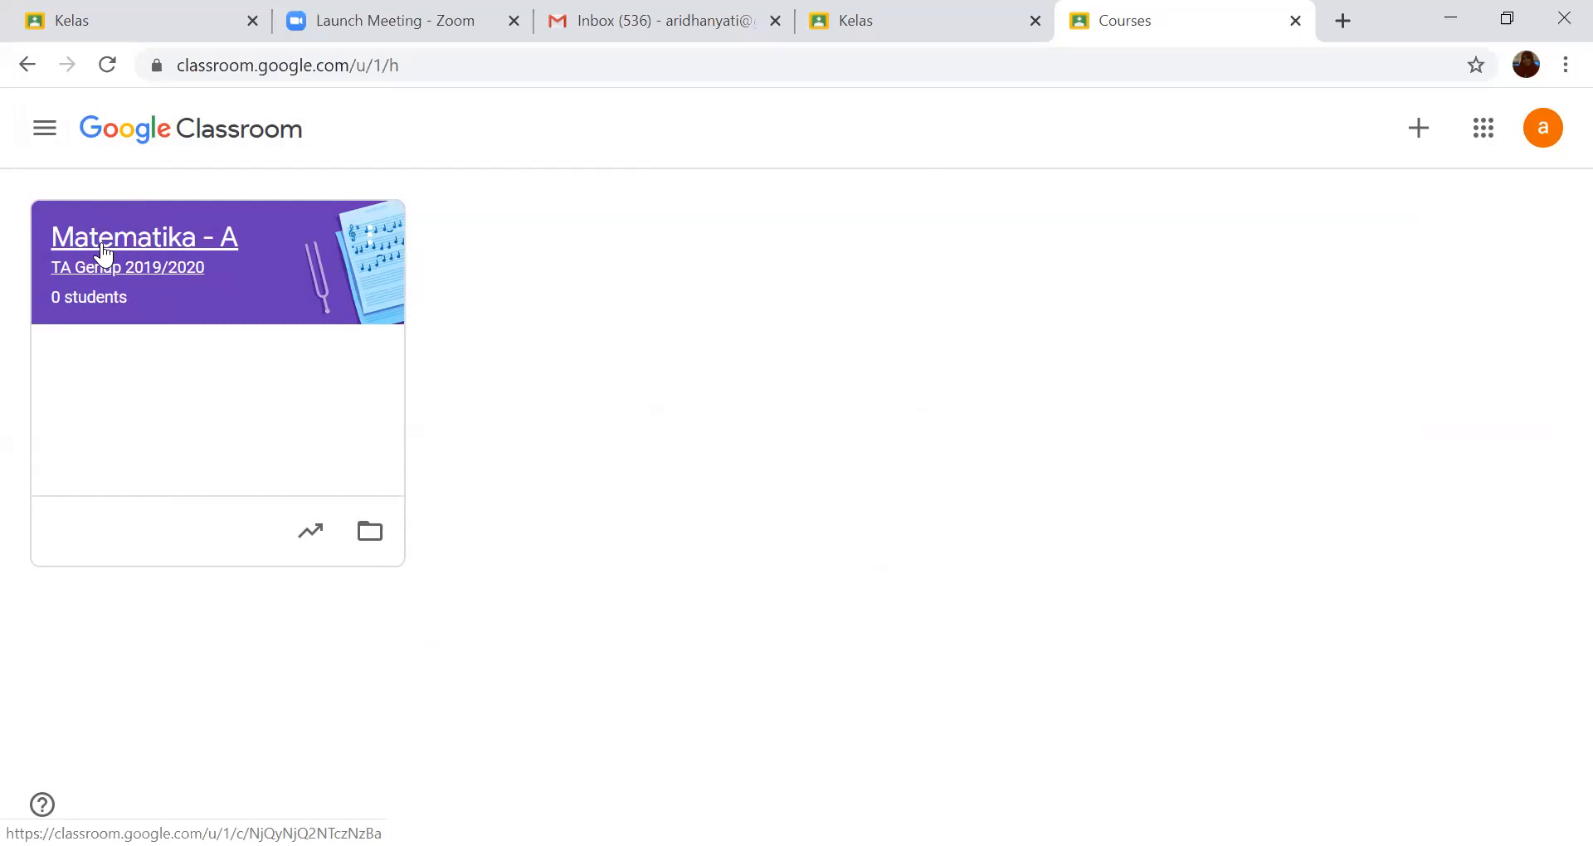
- Open the Google Drive folder of the Matematika - A class in a new tab, view it, and return to Google Classroom
{"action": "right_click", "coordinate": [371, 531]}
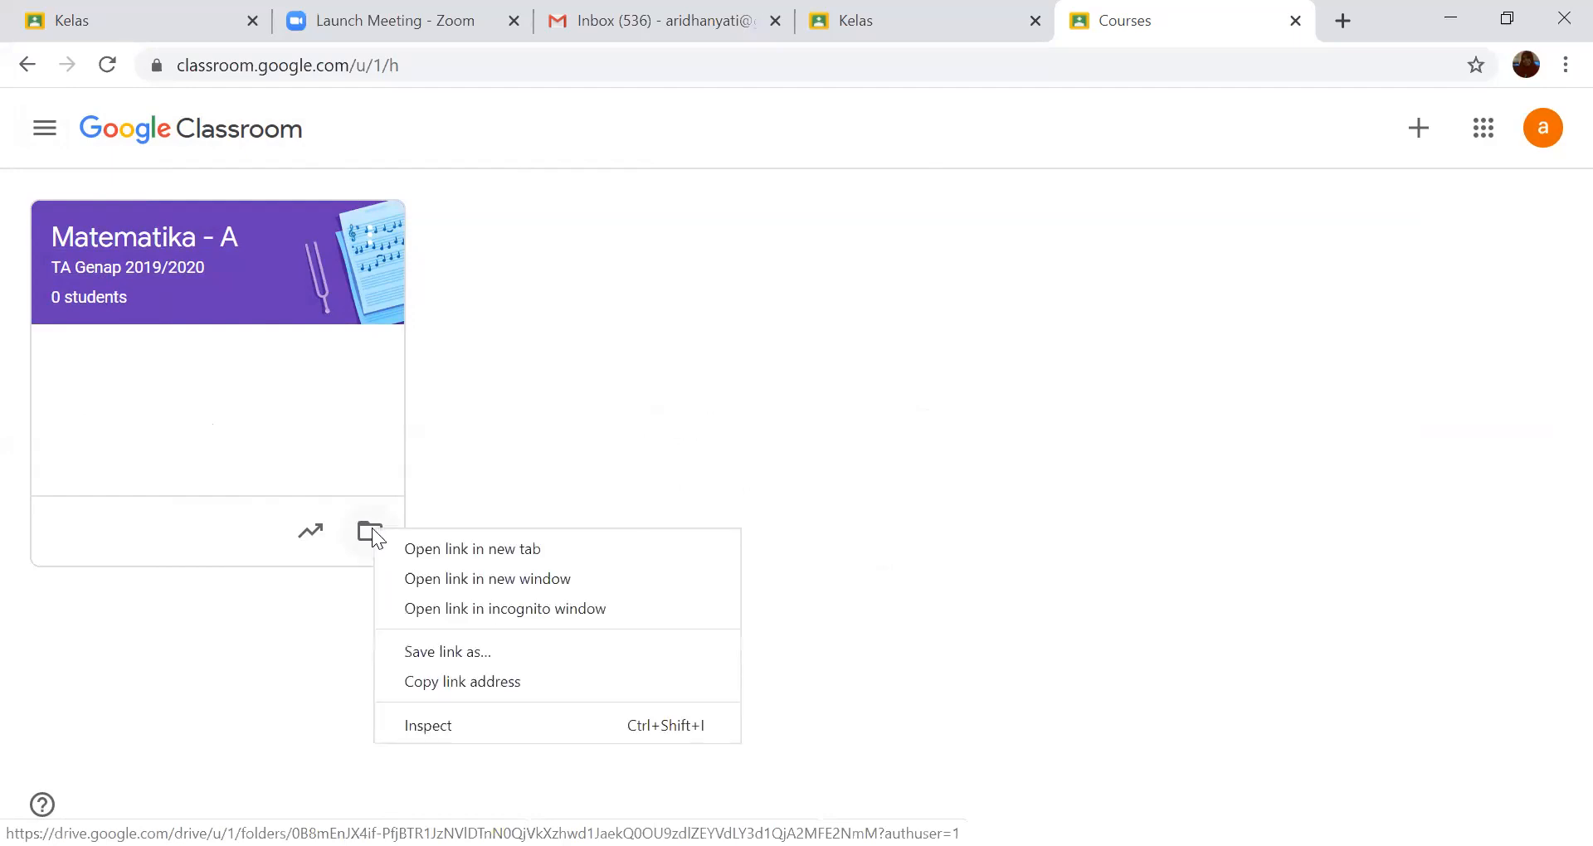
{"action": "left_click", "coordinate": [412, 549]}
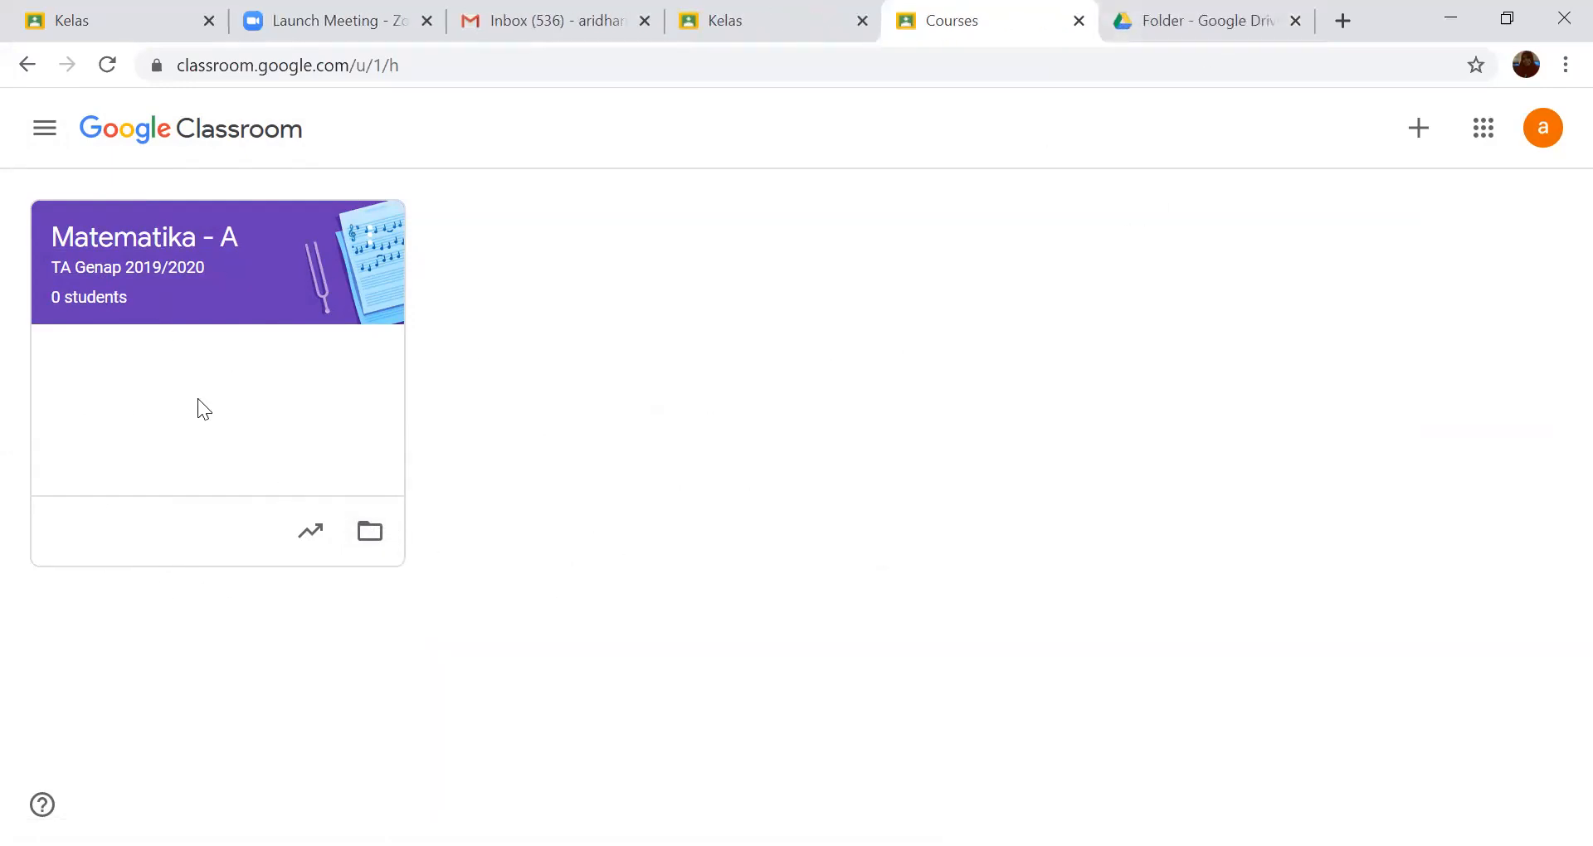
{"action": "left_click", "coordinate": [1220, 42]}
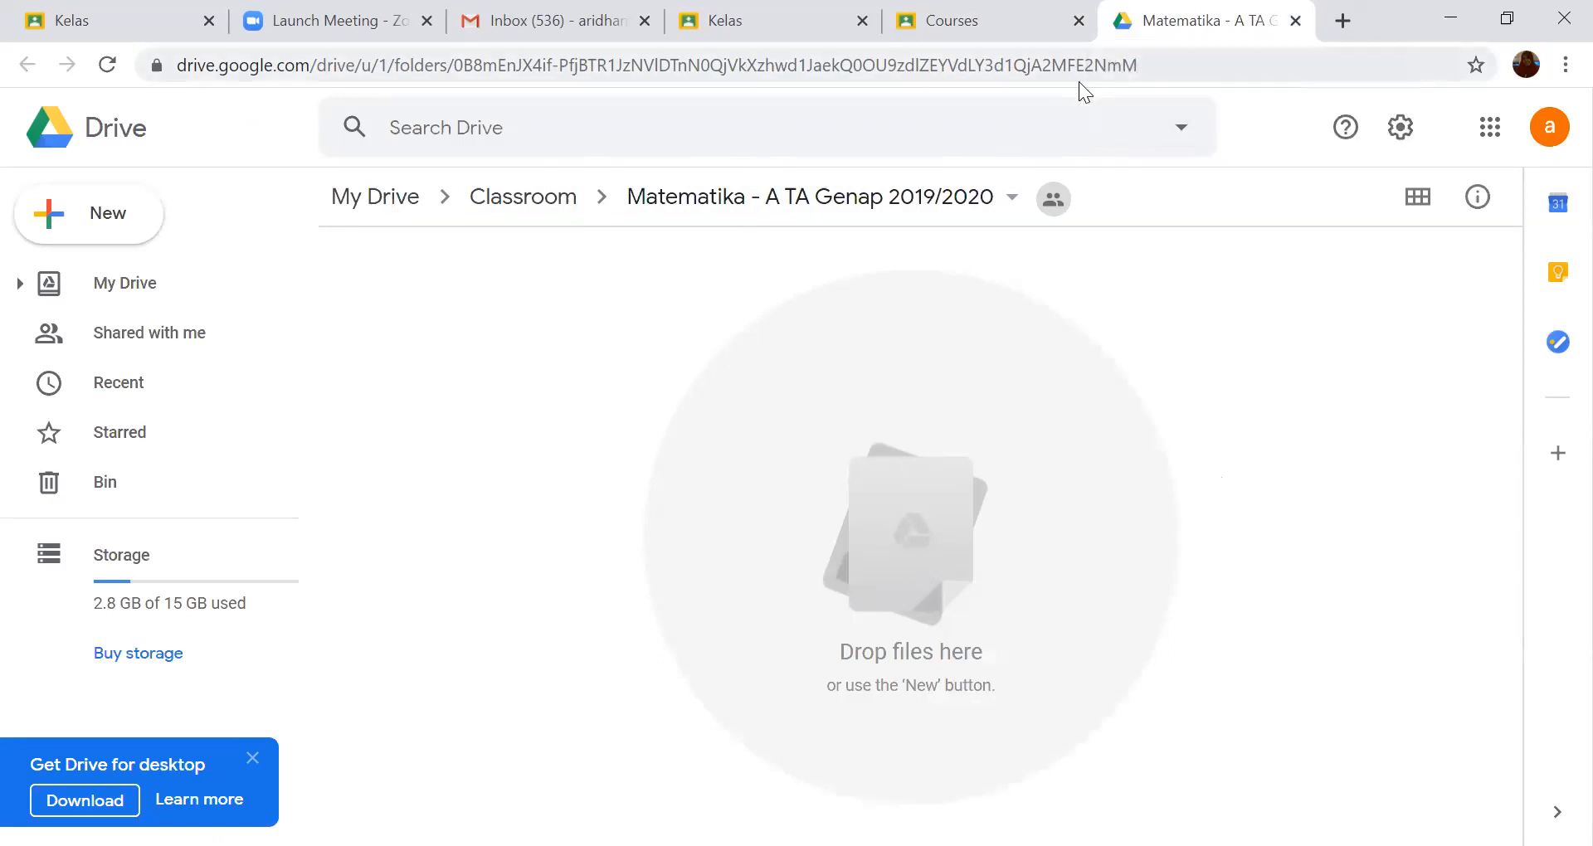
{"action": "left_click", "coordinate": [1022, 35]}
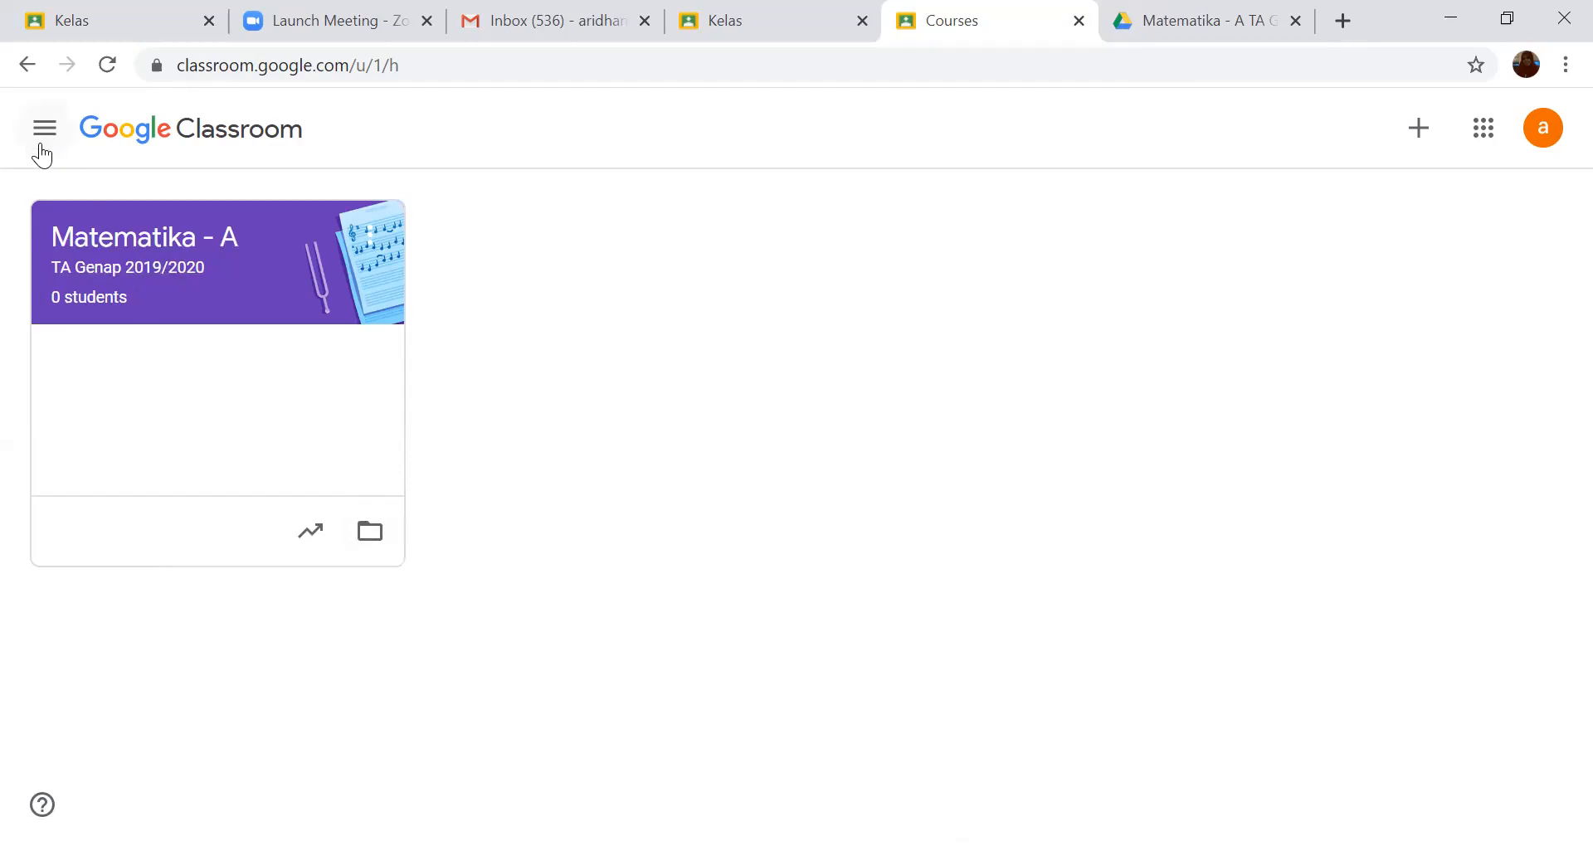
- Open the Matematika - A class, look through its stream page, and go back to the class overview
{"action": "left_click", "coordinate": [106, 242]}
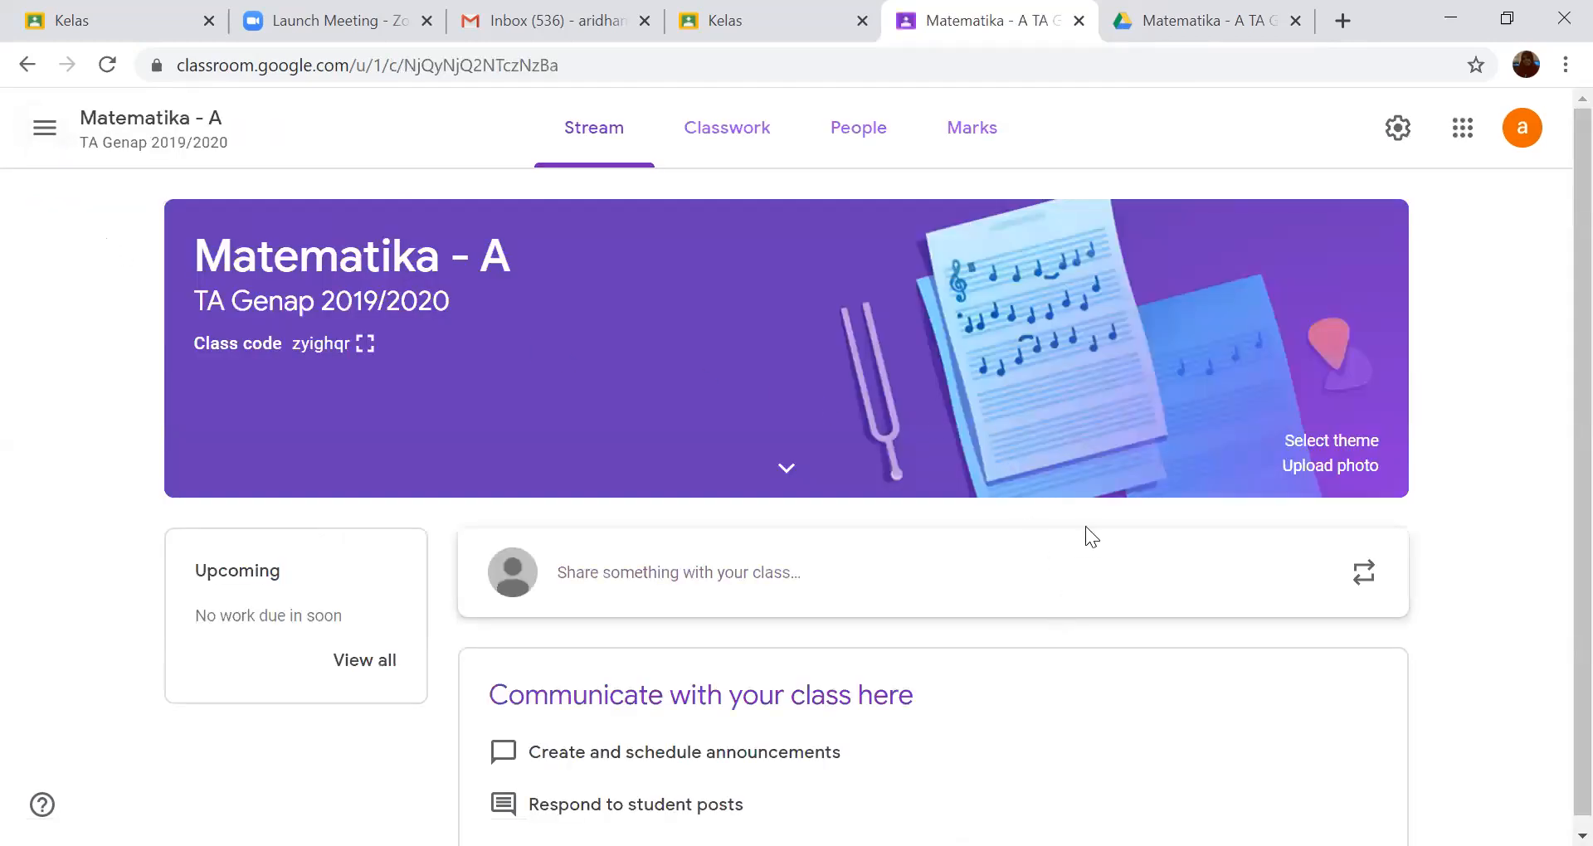
{"action": "scroll", "coordinate": [1087, 540], "scroll_direction": "down", "scroll_amount": 1}
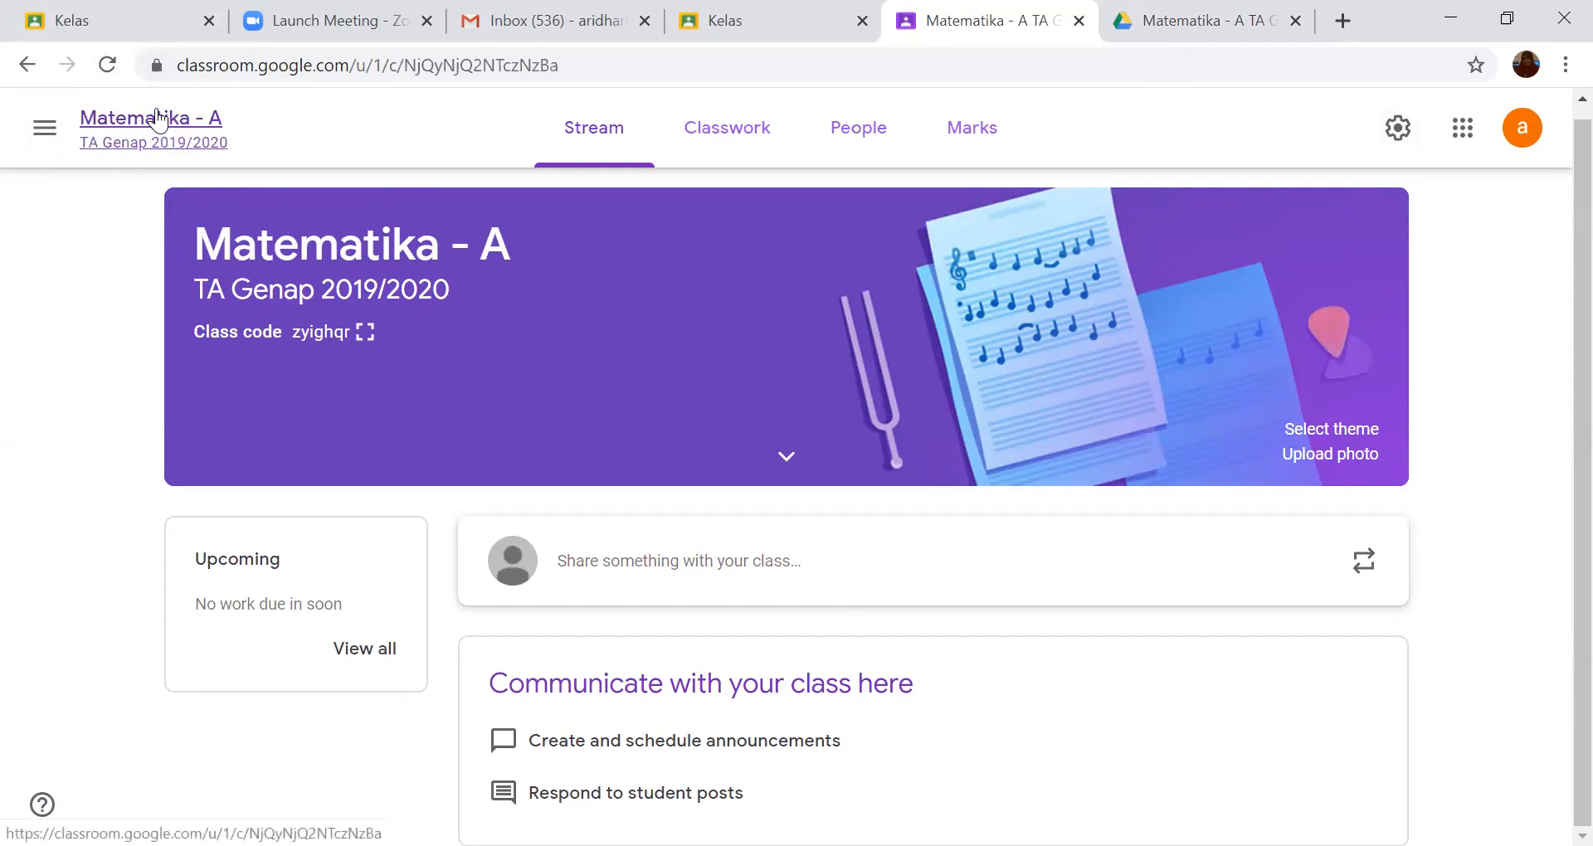
{"action": "left_click", "coordinate": [47, 132]}
{"action": "left_click", "coordinate": [117, 149]}
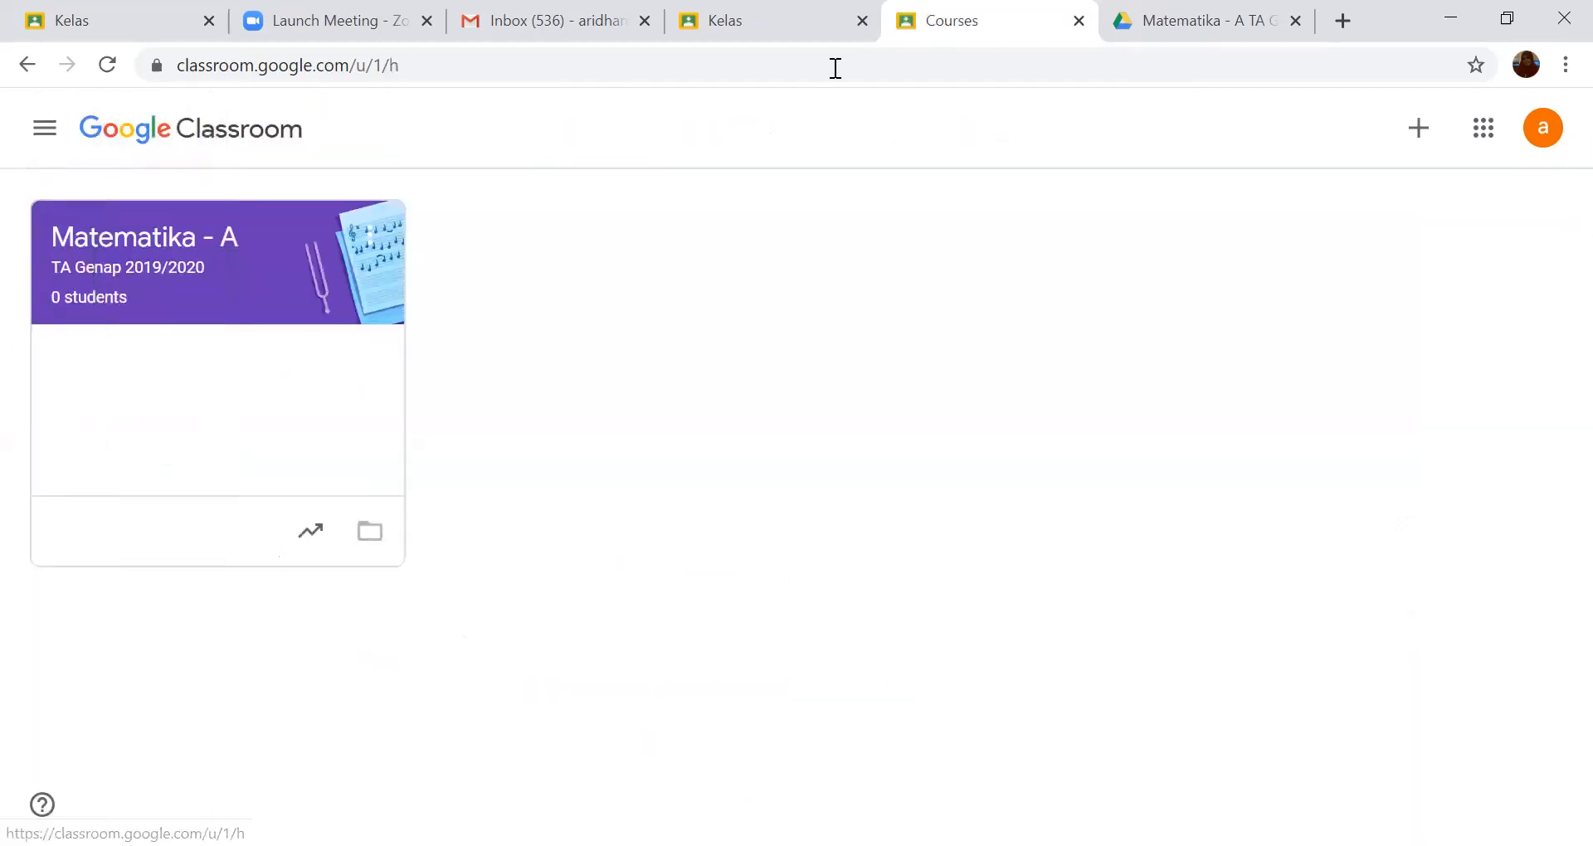
- Start creating another class and accept the notice about not using Classroom at a school/university with students
{"action": "left_click", "coordinate": [1426, 135]}
{"action": "left_click", "coordinate": [1362, 224]}
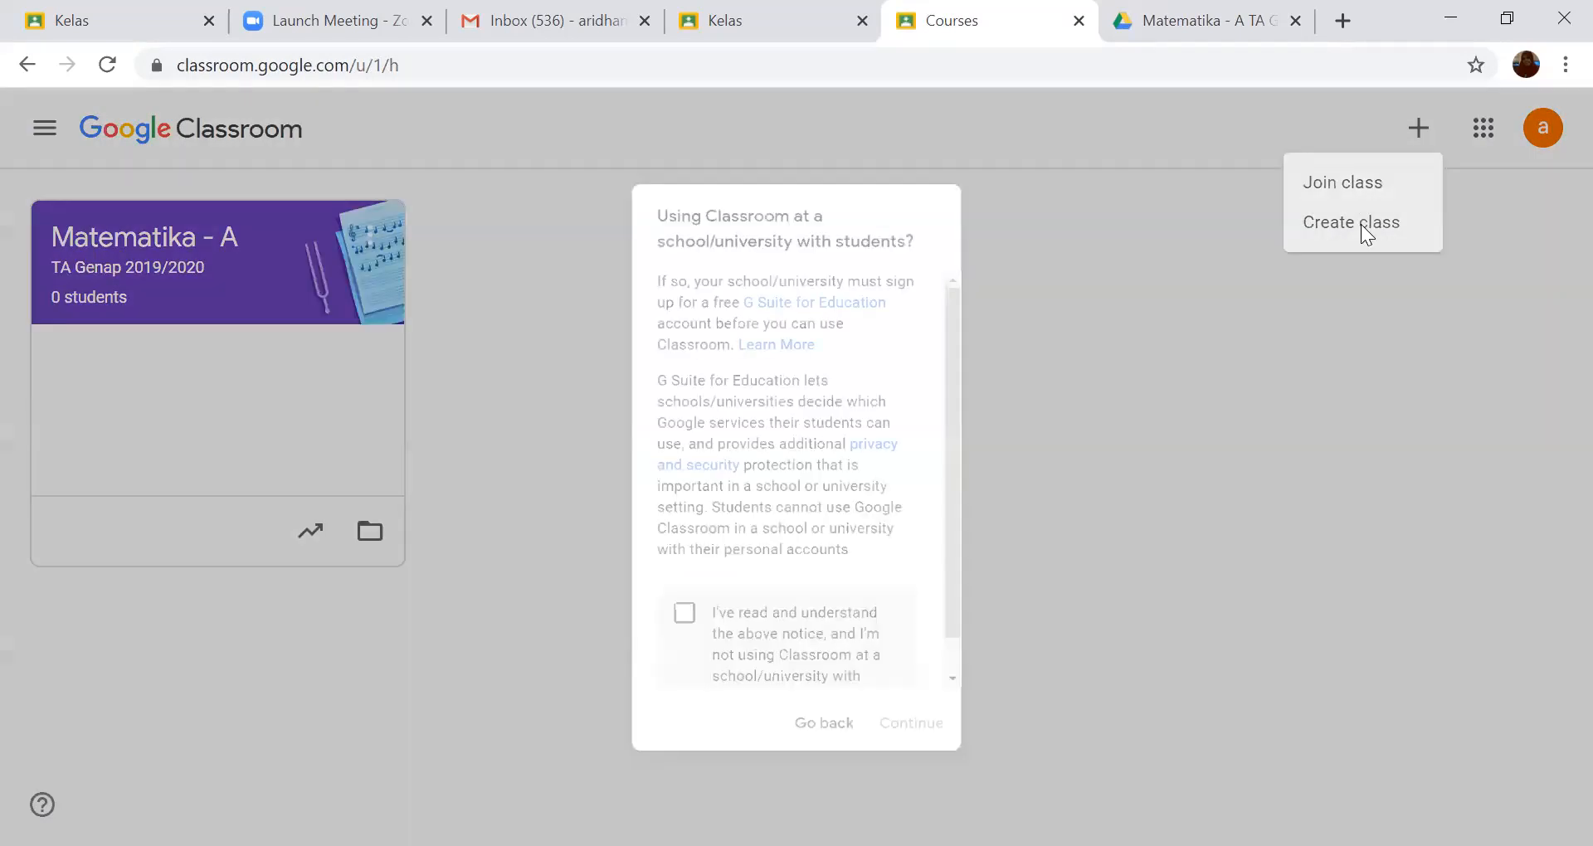
{"action": "left_click", "coordinate": [665, 640]}
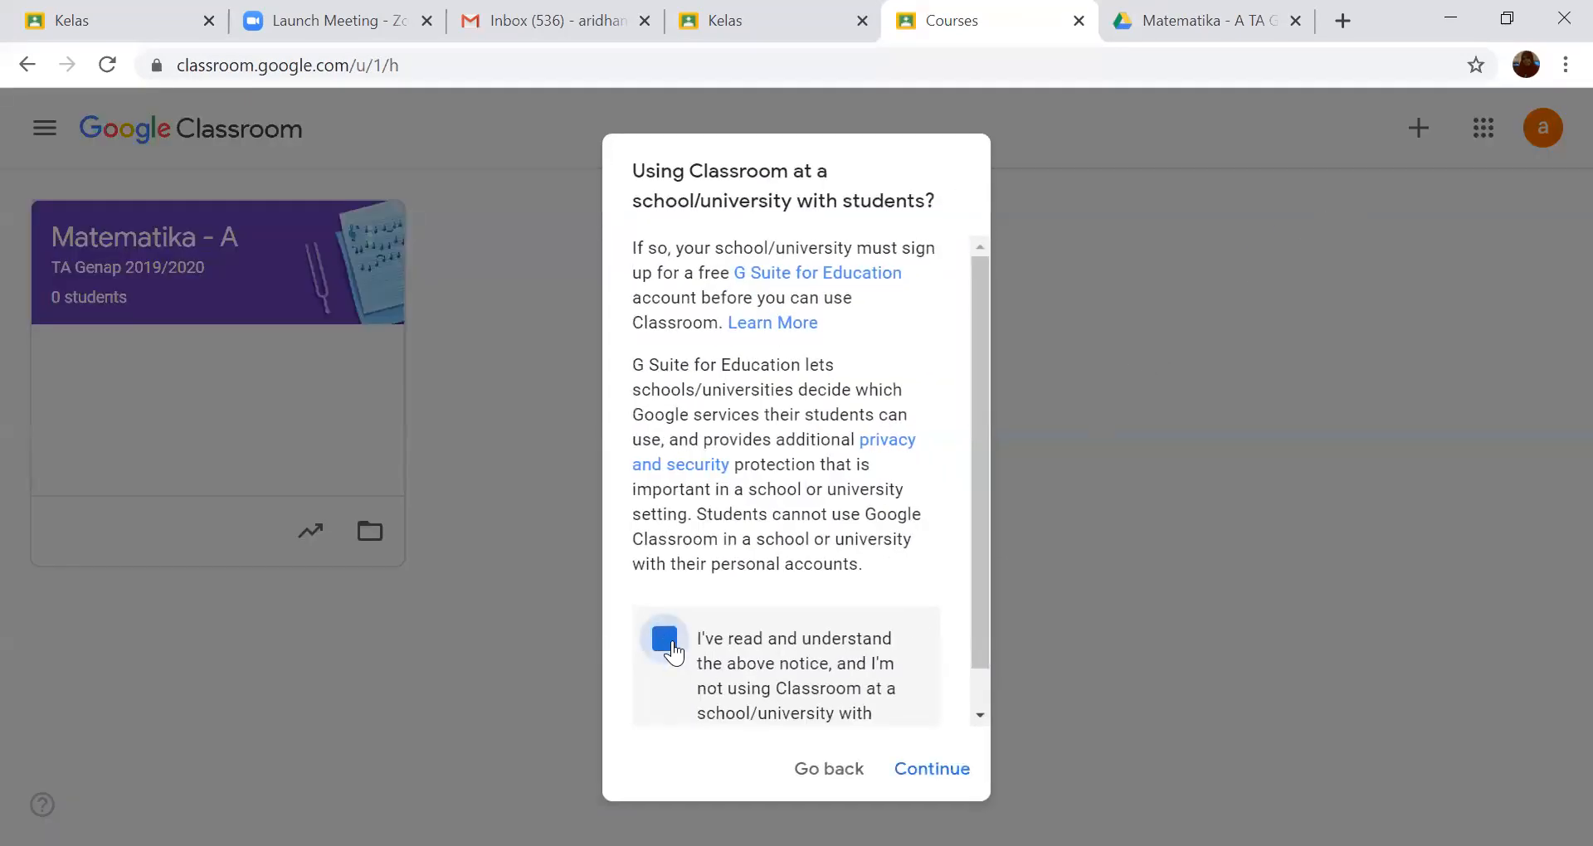
{"action": "left_click", "coordinate": [931, 771]}
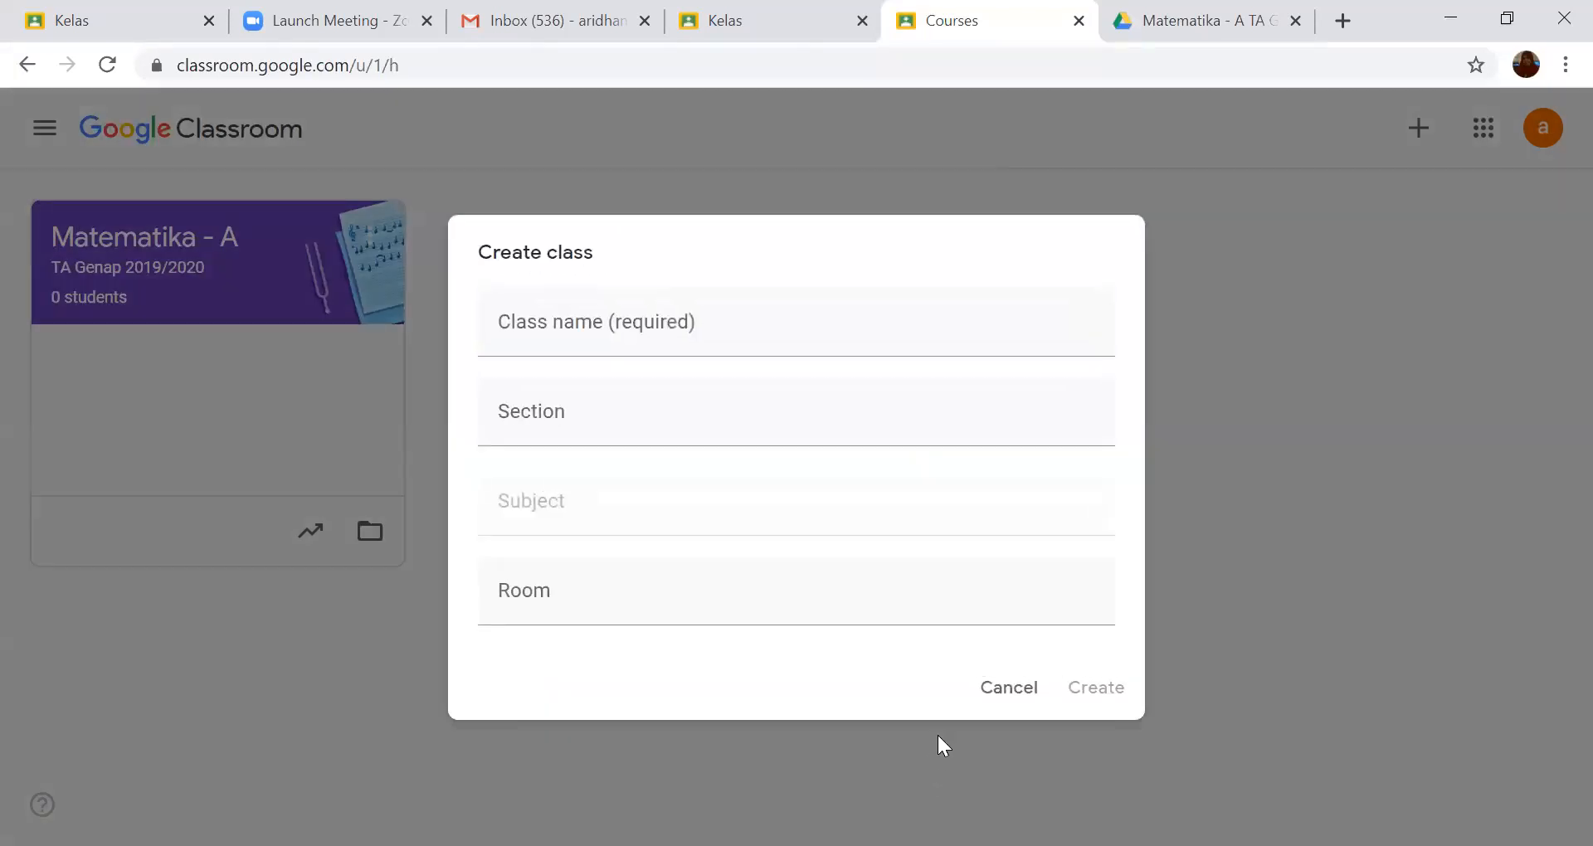
- Name the new class "Bahasa Arab-C" and set its section to "TA Genap 2019/2020"
{"action": "left_click", "coordinate": [618, 324]}
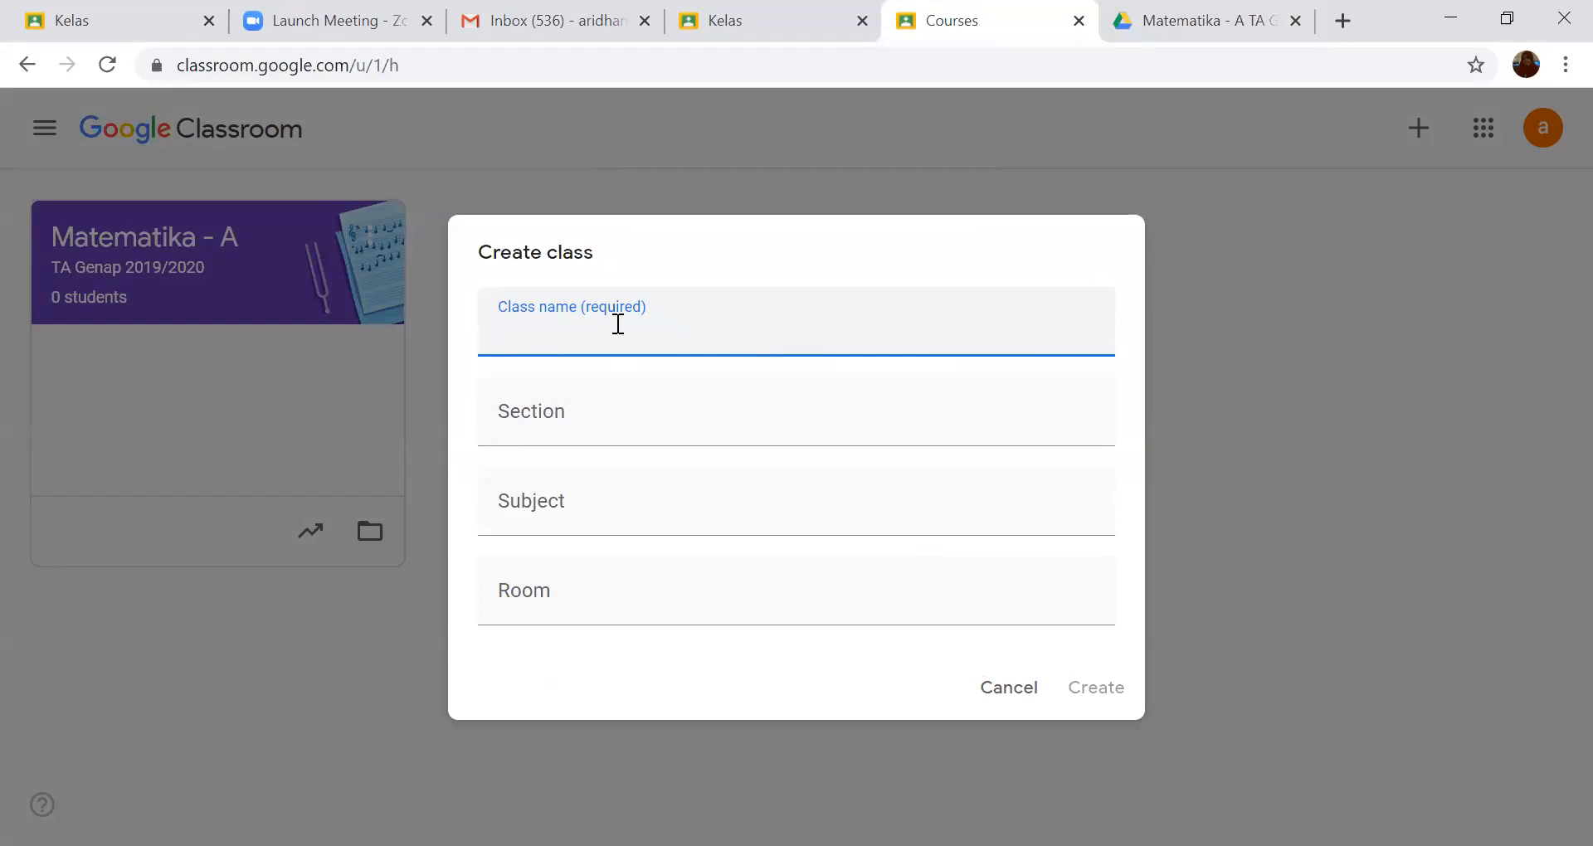
{"action": "type", "text": "Bahasa Arab"}
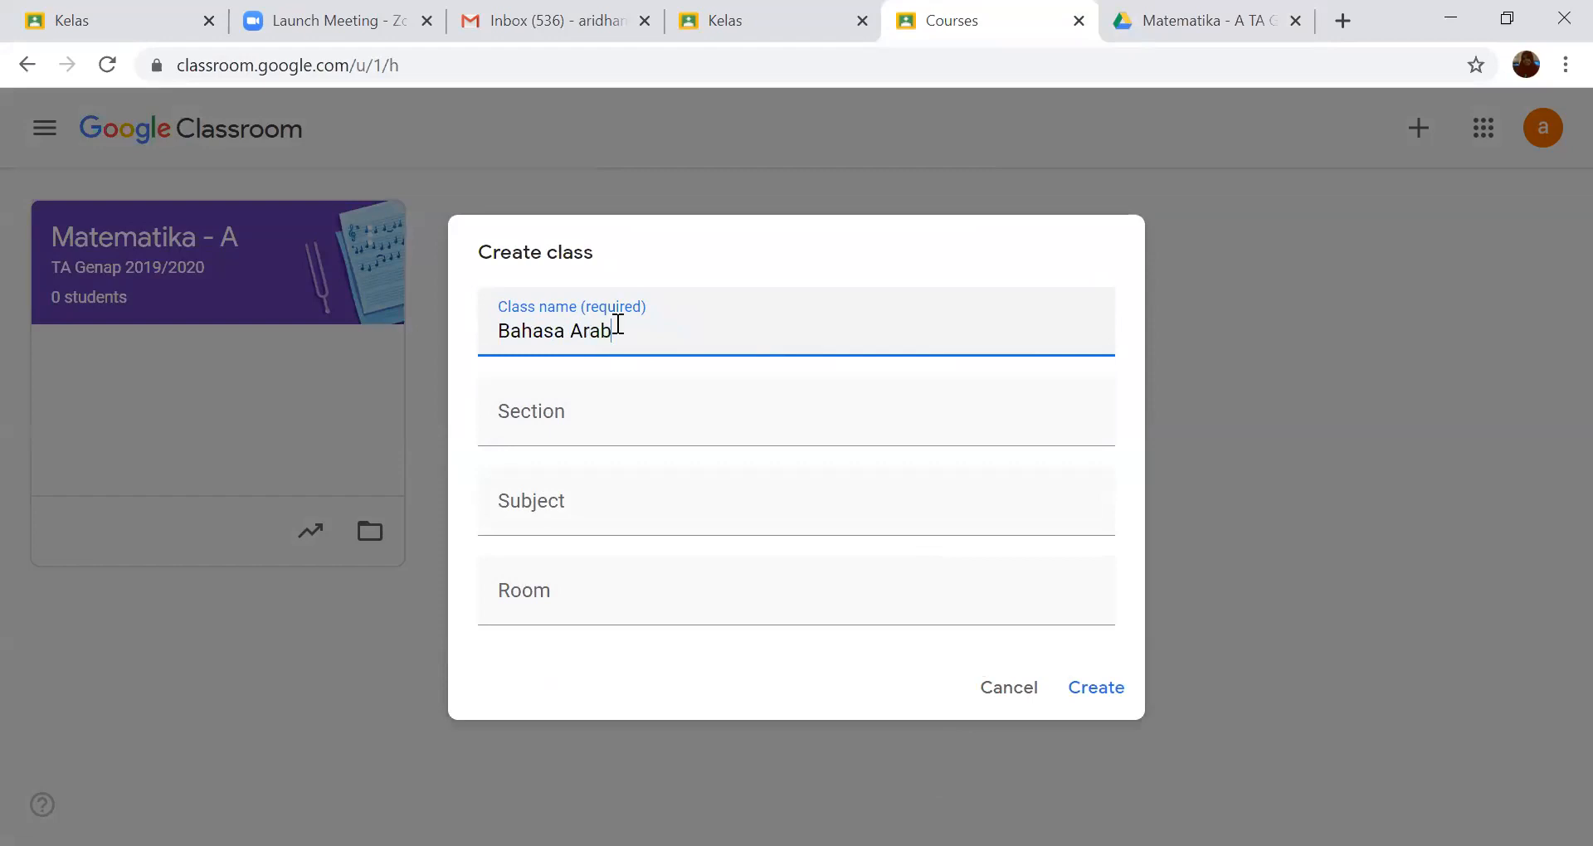
{"action": "type", "text": "-C"}
{"action": "left_click", "coordinate": [549, 402]}
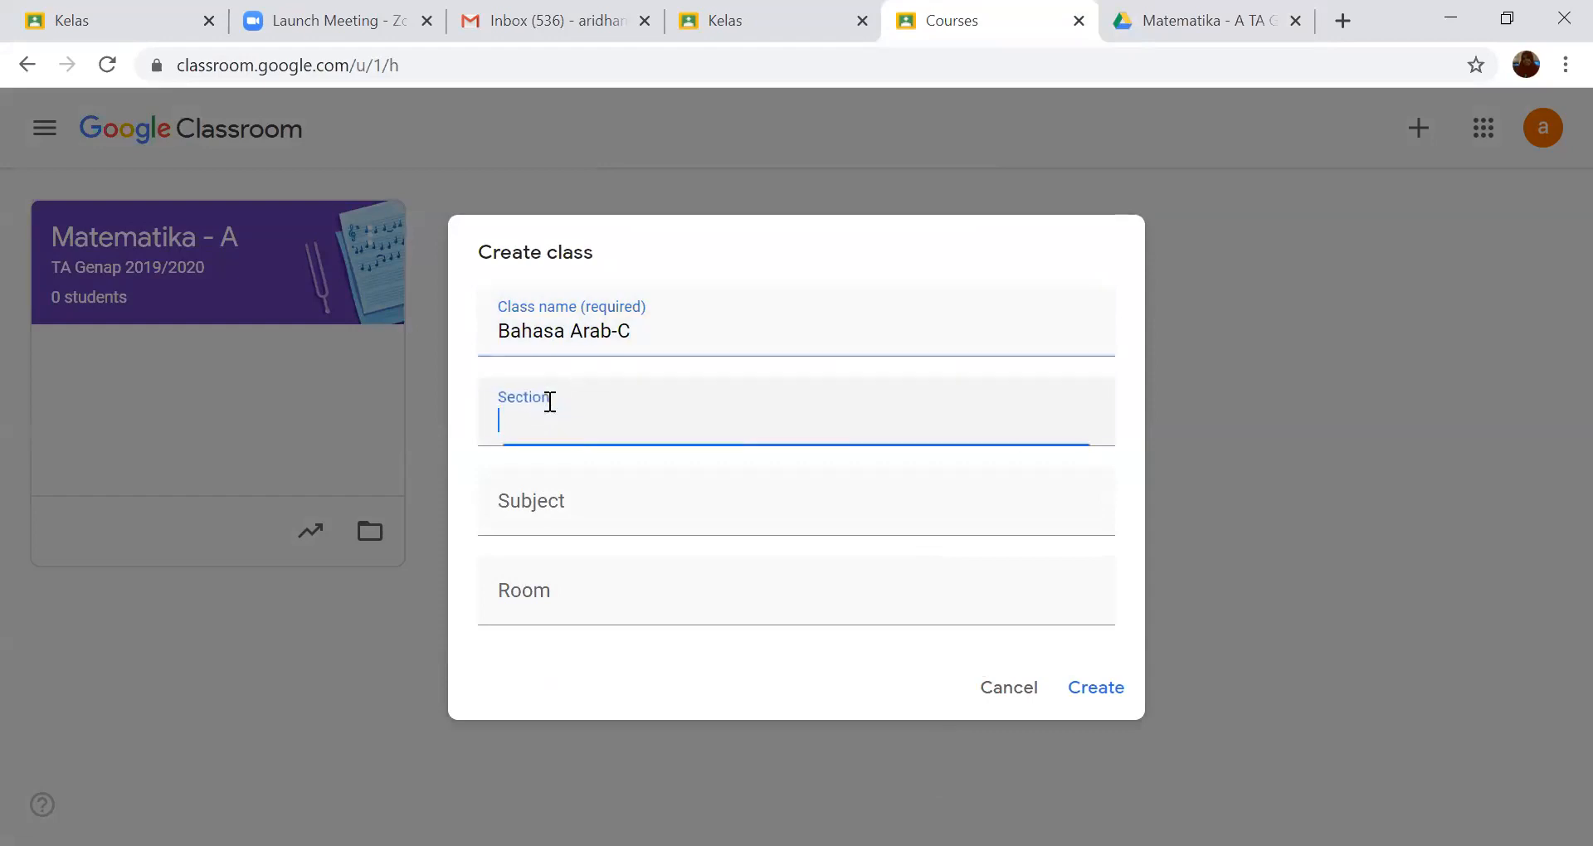
{"action": "type", "text": "TA Genap 2019/"}
{"action": "type", "text": "2020"}
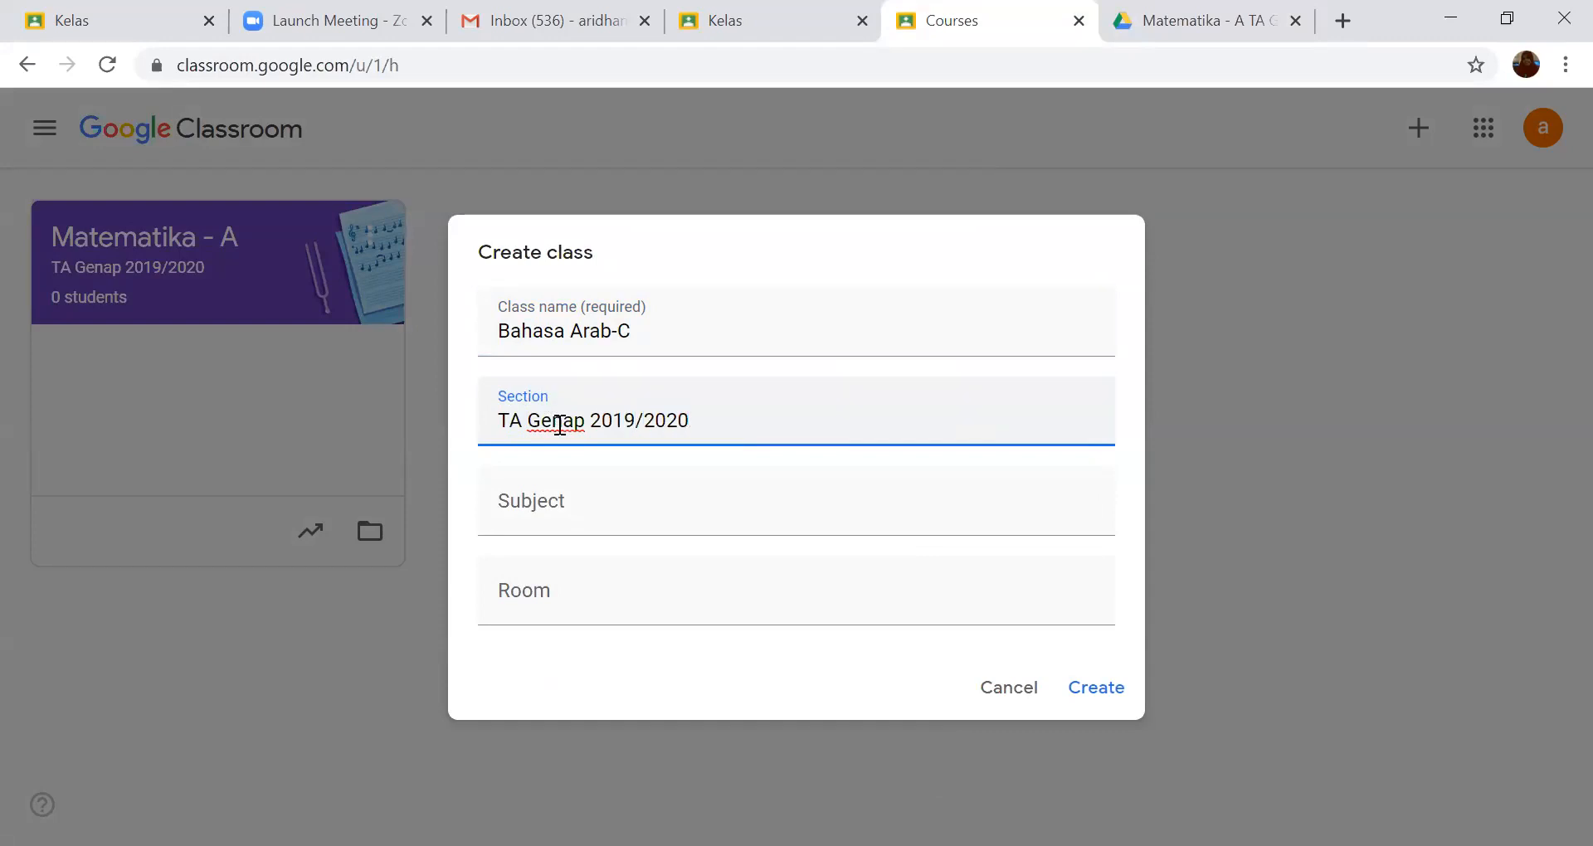
- Set the subject to "SD xxx" and the room to "R.1.2", and create the class
{"action": "left_click", "coordinate": [541, 501]}
{"action": "type", "text": "SD xxx"}
{"action": "left_click", "coordinate": [503, 602]}
{"action": "type", "text": "R.1"}
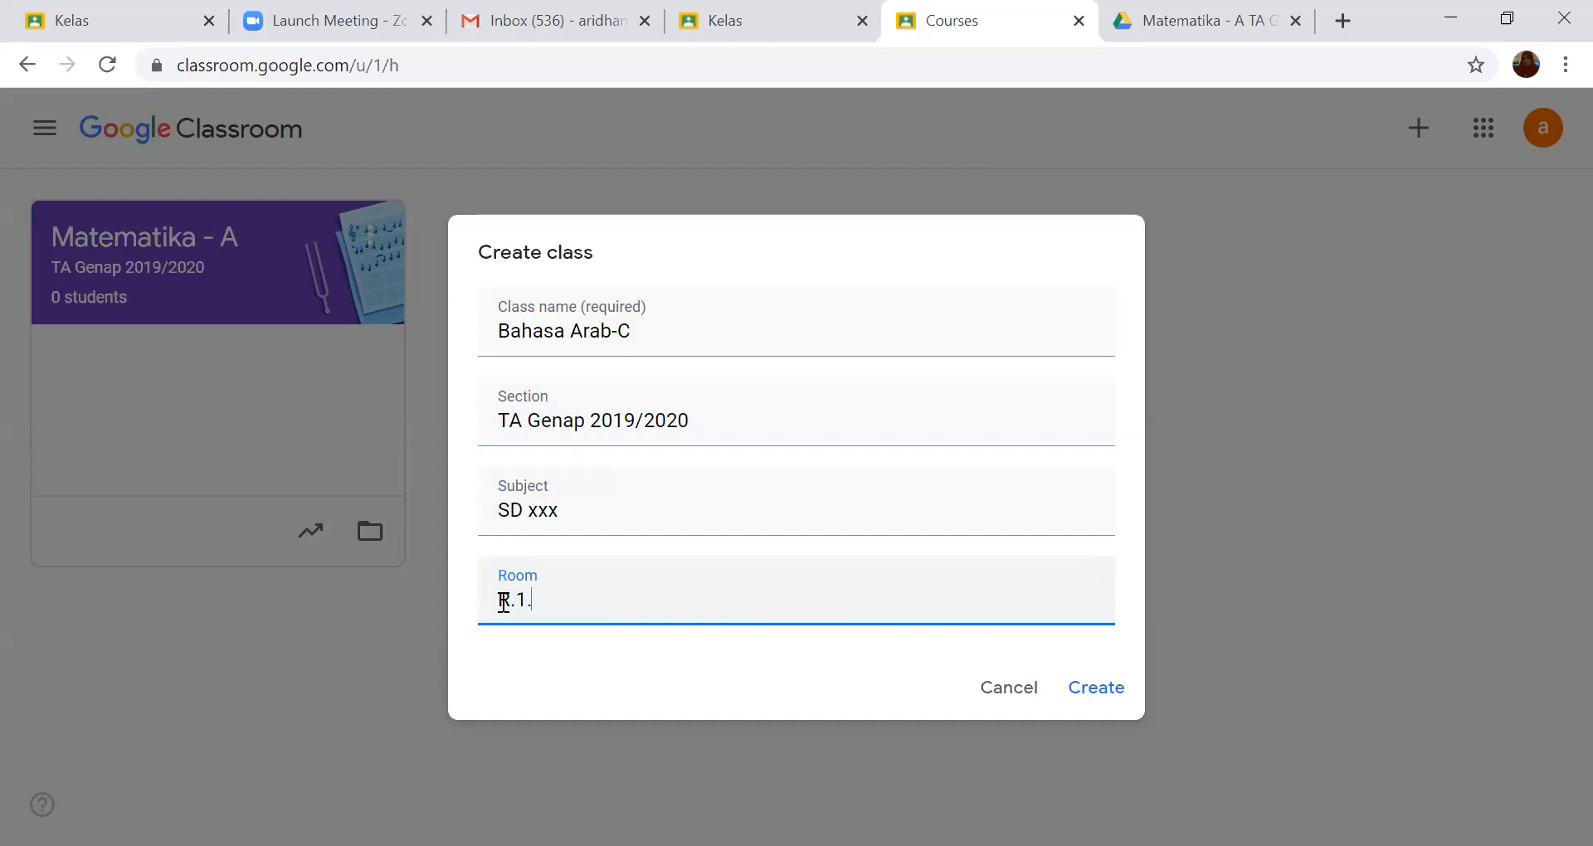
{"action": "type", "text": ".1"}
{"action": "key", "text": "BackSpace"}
{"action": "type", "text": "2"}
{"action": "left_click", "coordinate": [1110, 689]}
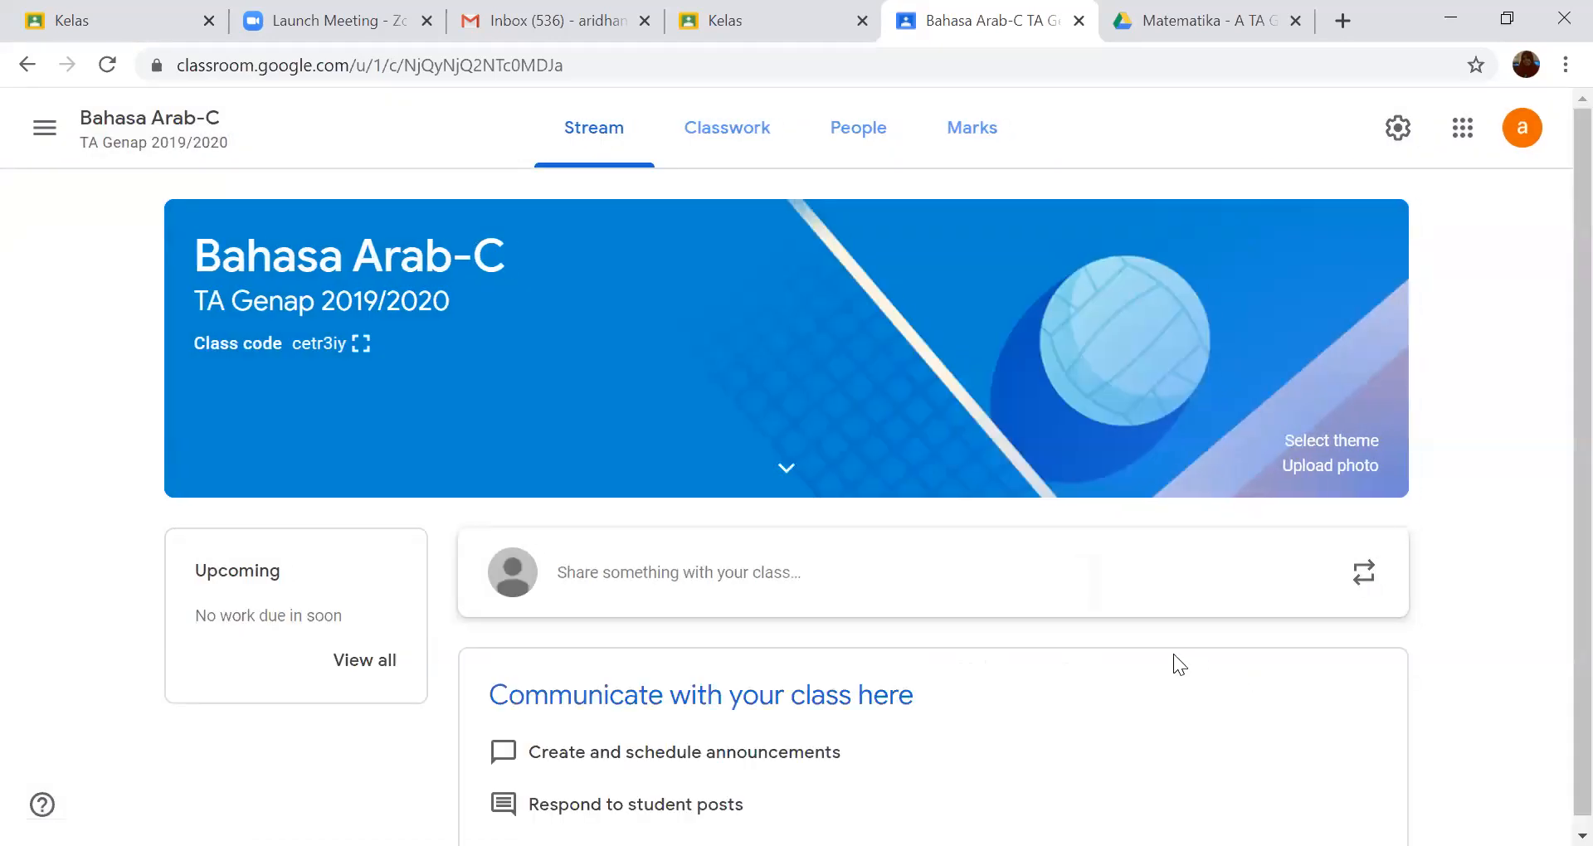
- Return to the overview of classes and view the list of taught classes and Classroom options
{"action": "left_click", "coordinate": [45, 141]}
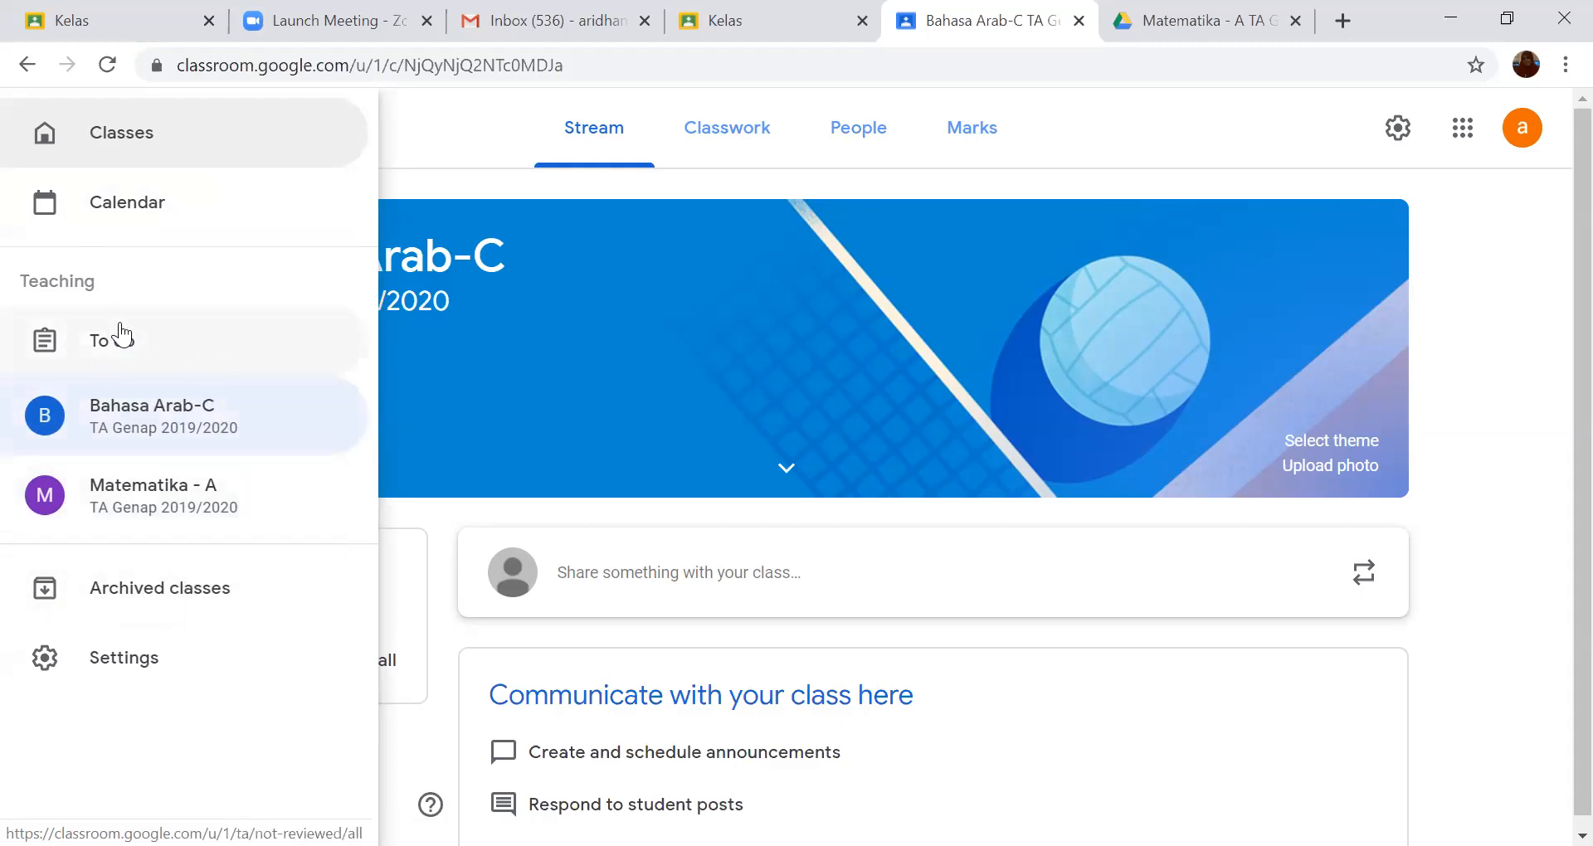
{"action": "left_click", "coordinate": [120, 137]}
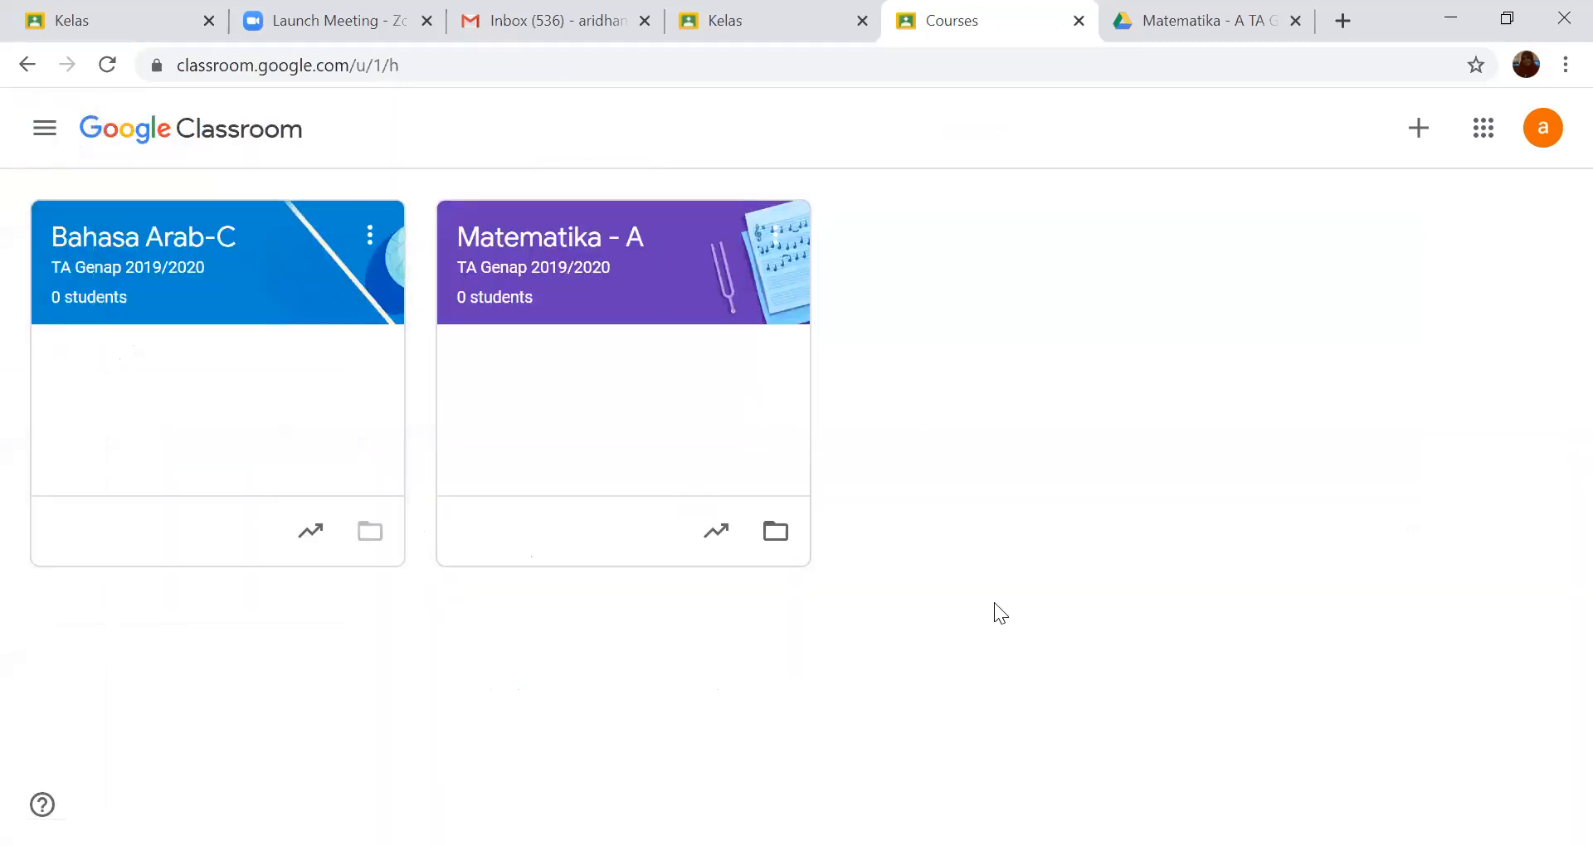
{"action": "left_click", "coordinate": [46, 132]}
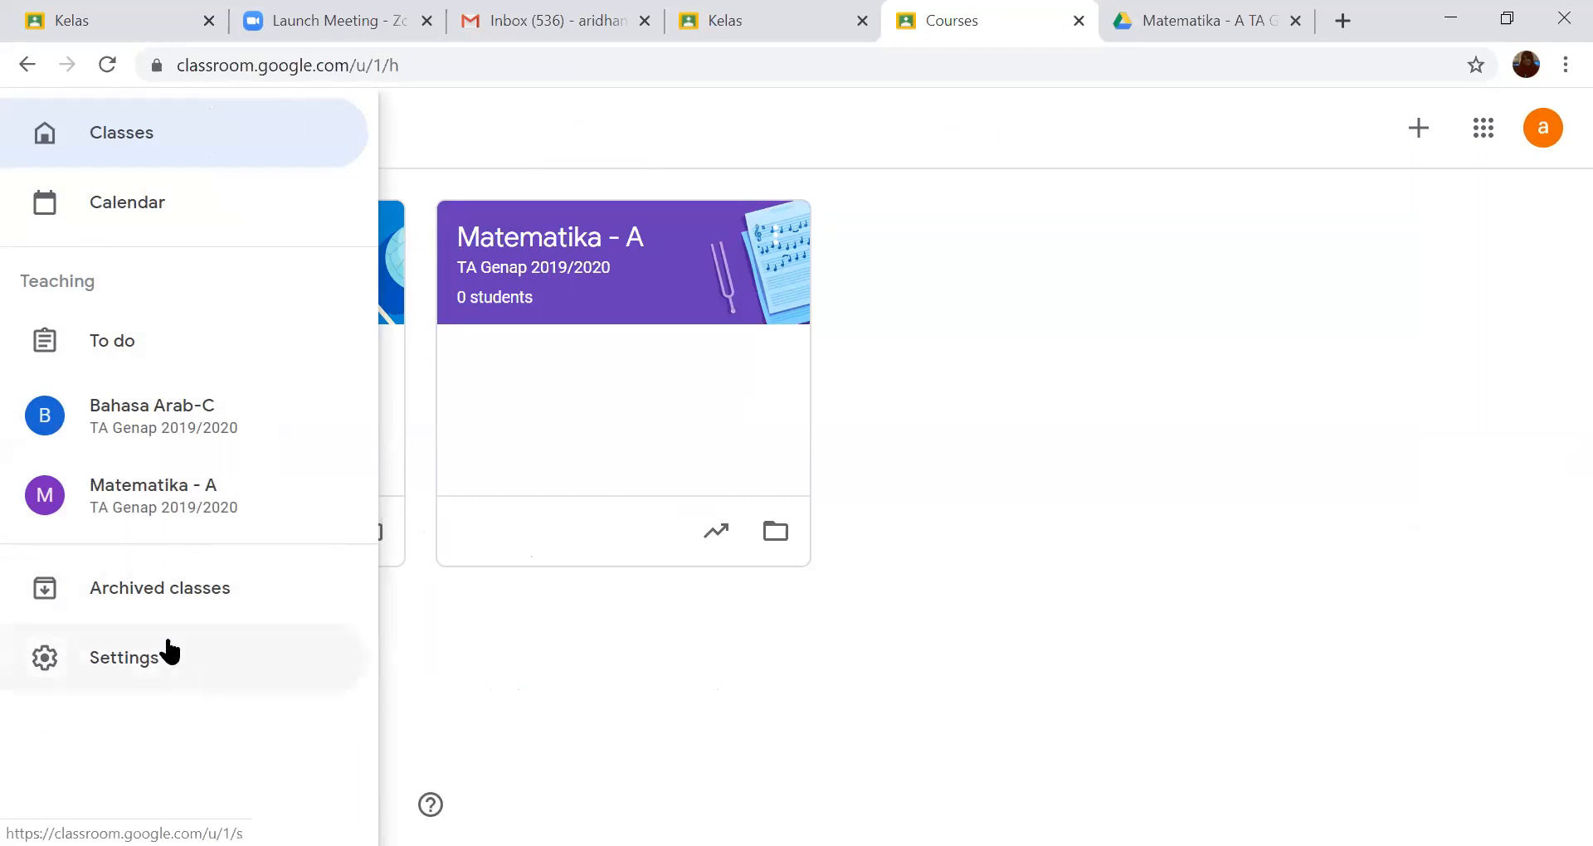
- Open the Classroom settings and review the profile, notification and comment options
{"action": "left_click", "coordinate": [52, 661]}
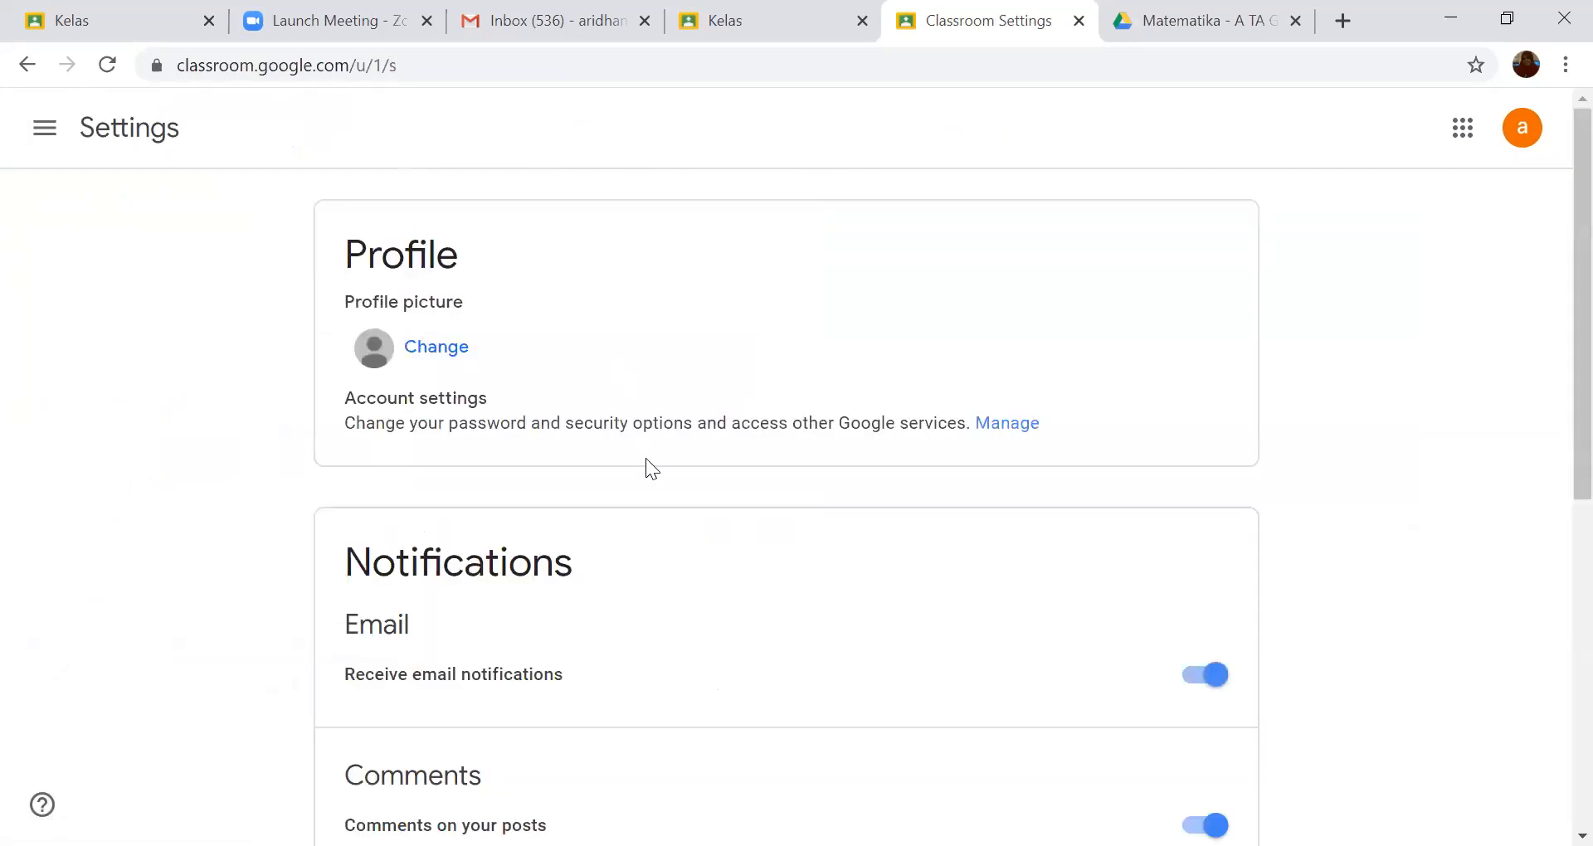
{"action": "scroll", "coordinate": [650, 521], "scroll_direction": "down", "scroll_amount": 6}
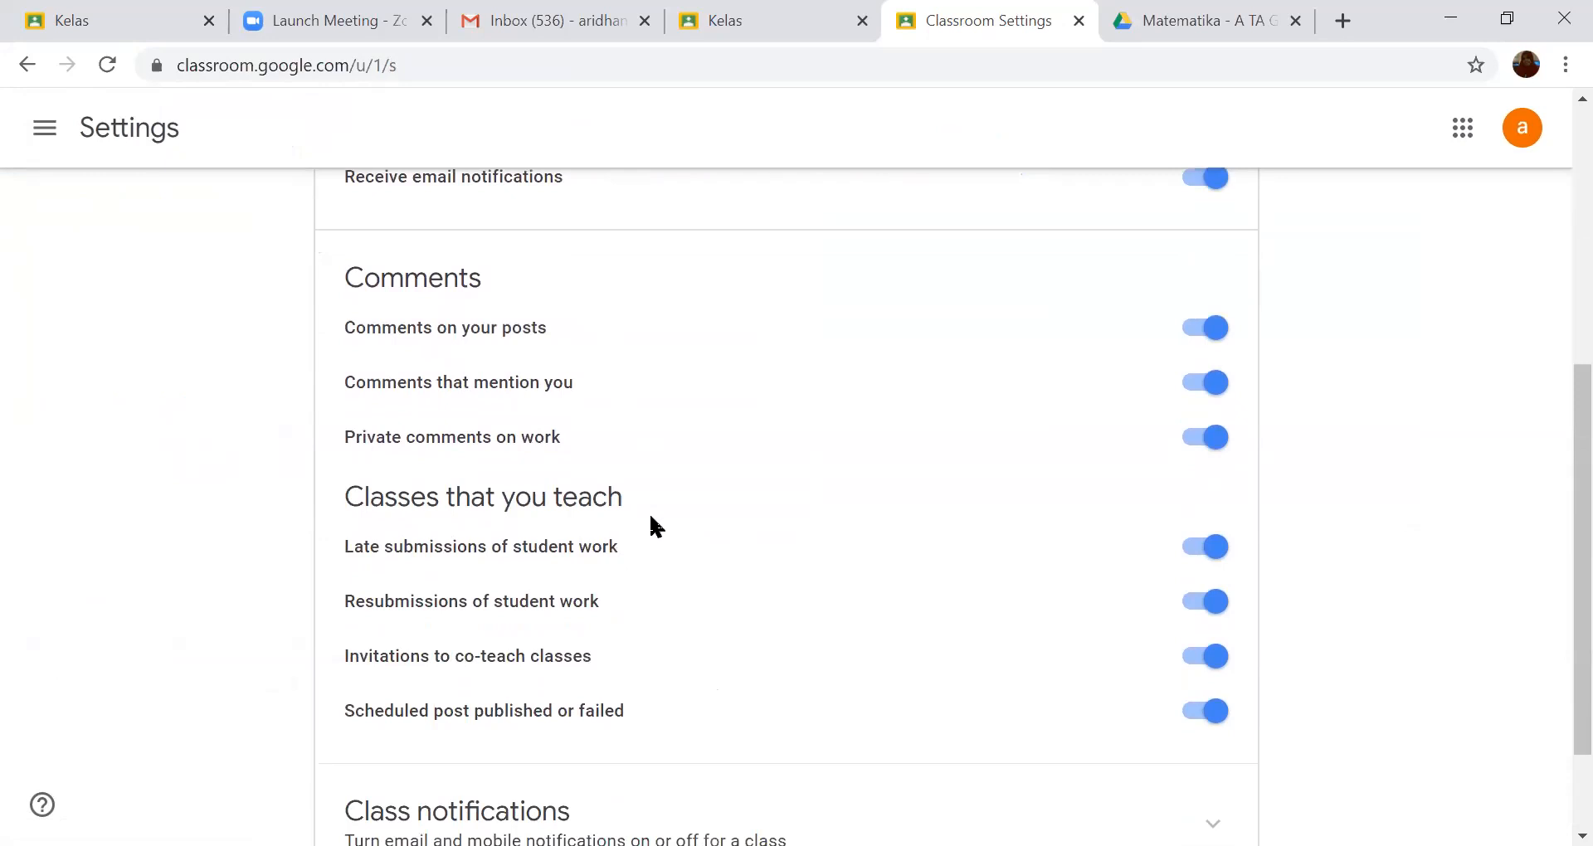
{"action": "scroll", "coordinate": [655, 527], "scroll_direction": "down", "scroll_amount": 2}
{"action": "scroll", "coordinate": [655, 527], "scroll_direction": "up", "scroll_amount": 8}
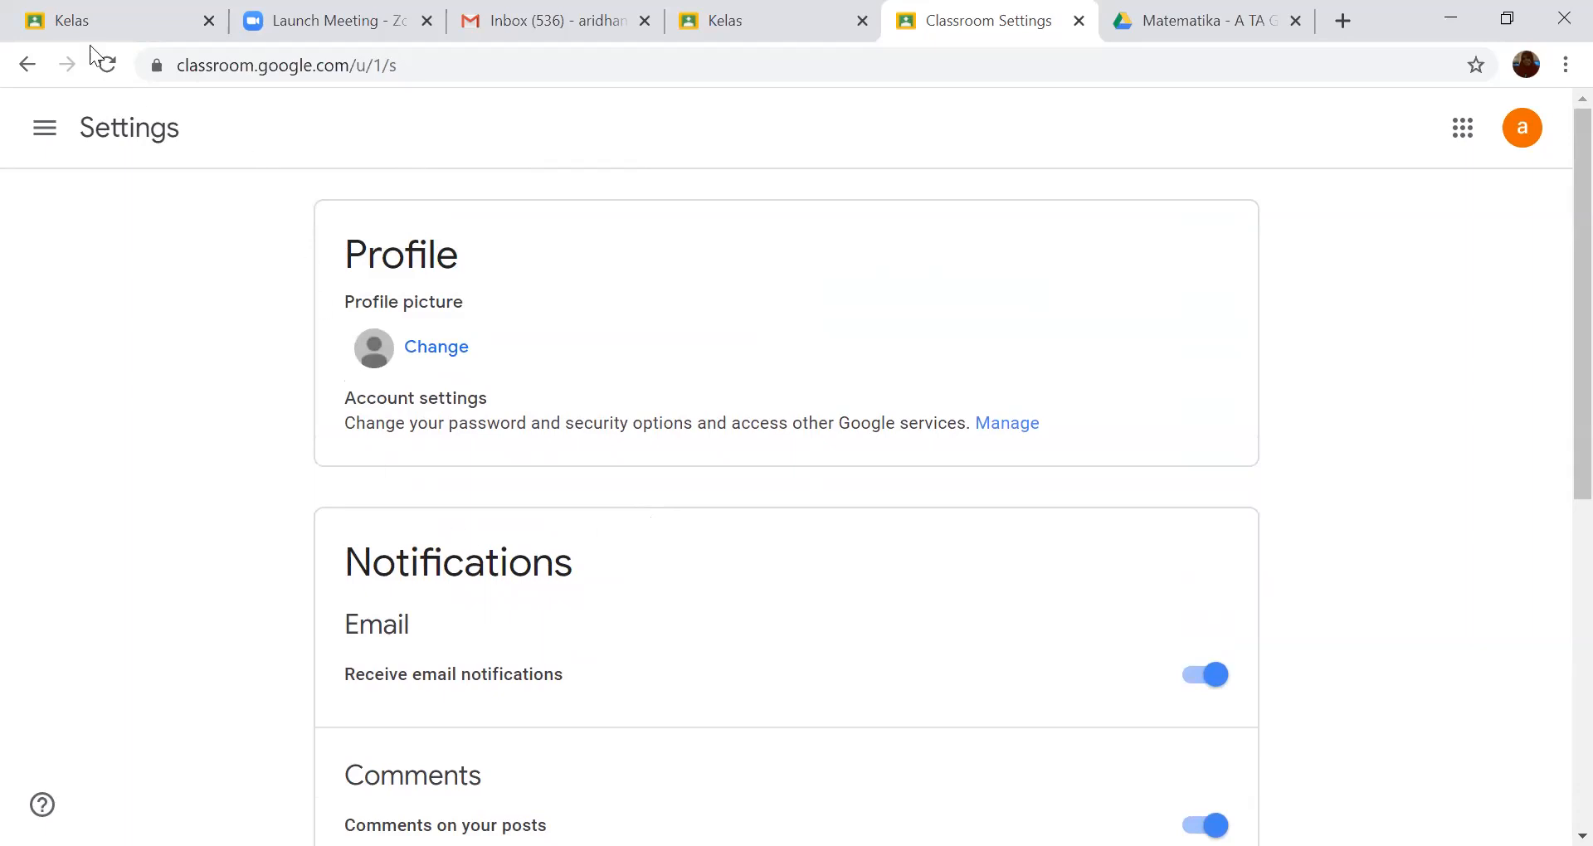
- Switch to the Indonesian-language Classroom account, view its list of taught classes, and open the class "Manajemen Diri - a"
{"action": "left_click", "coordinate": [73, 25]}
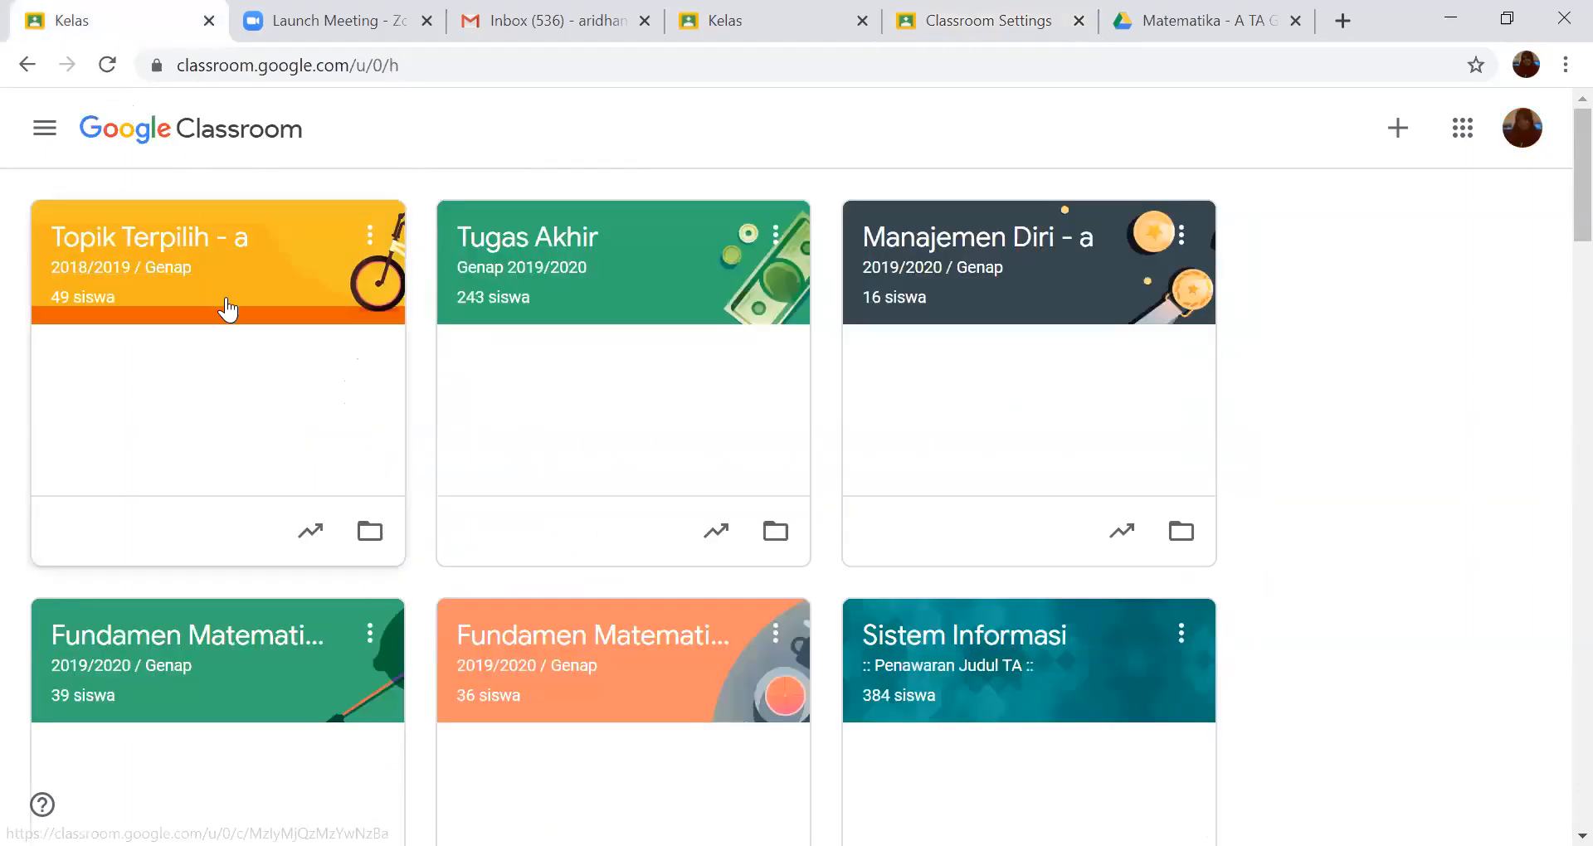
{"action": "left_click", "coordinate": [45, 128]}
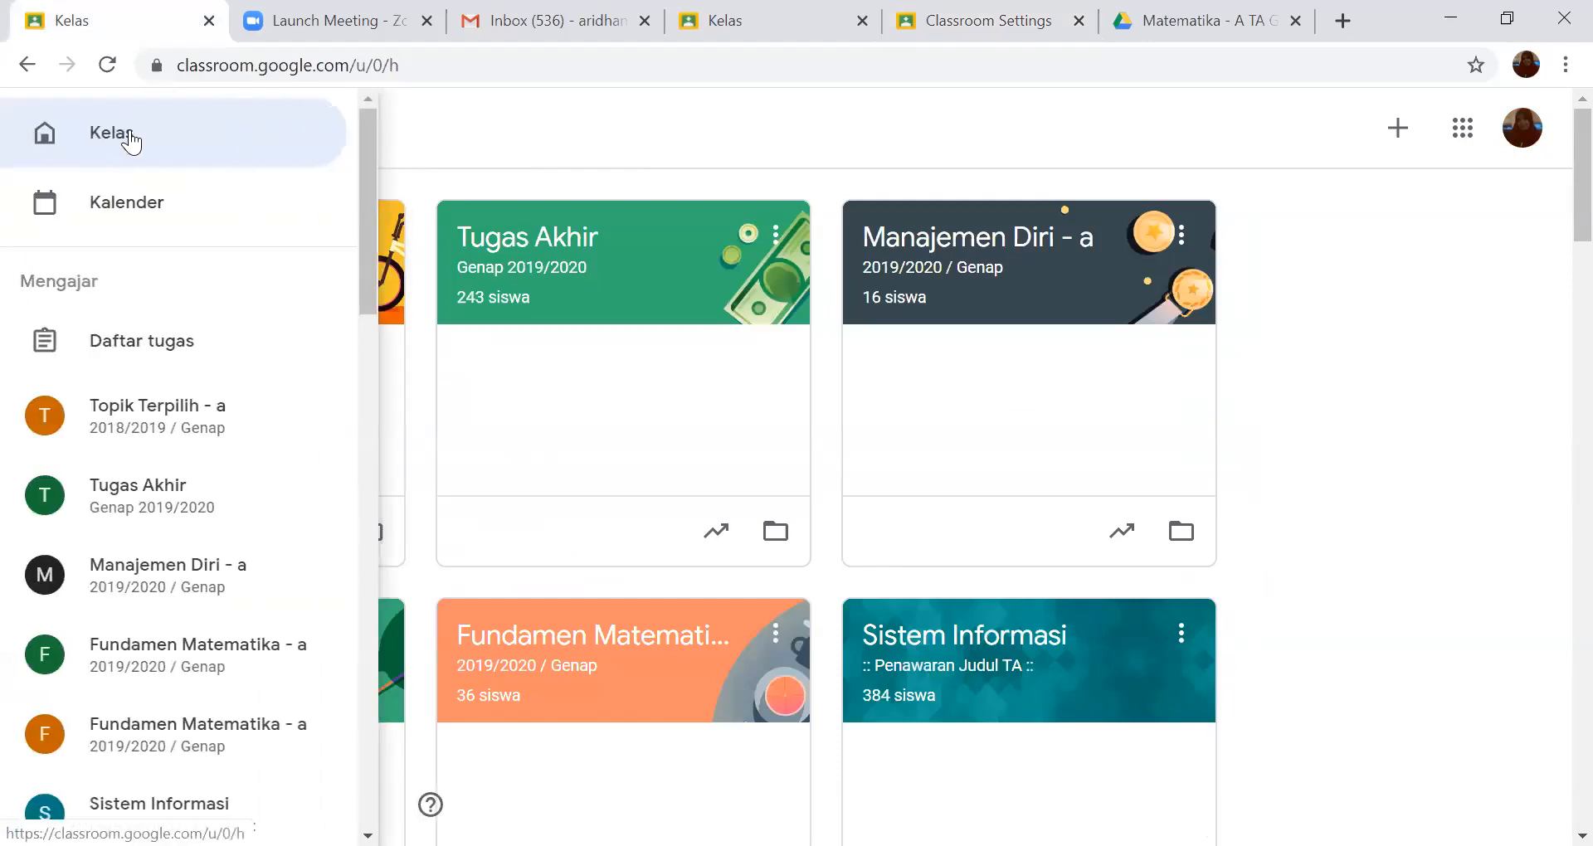
{"action": "left_click", "coordinate": [506, 133]}
{"action": "left_click", "coordinate": [982, 263]}
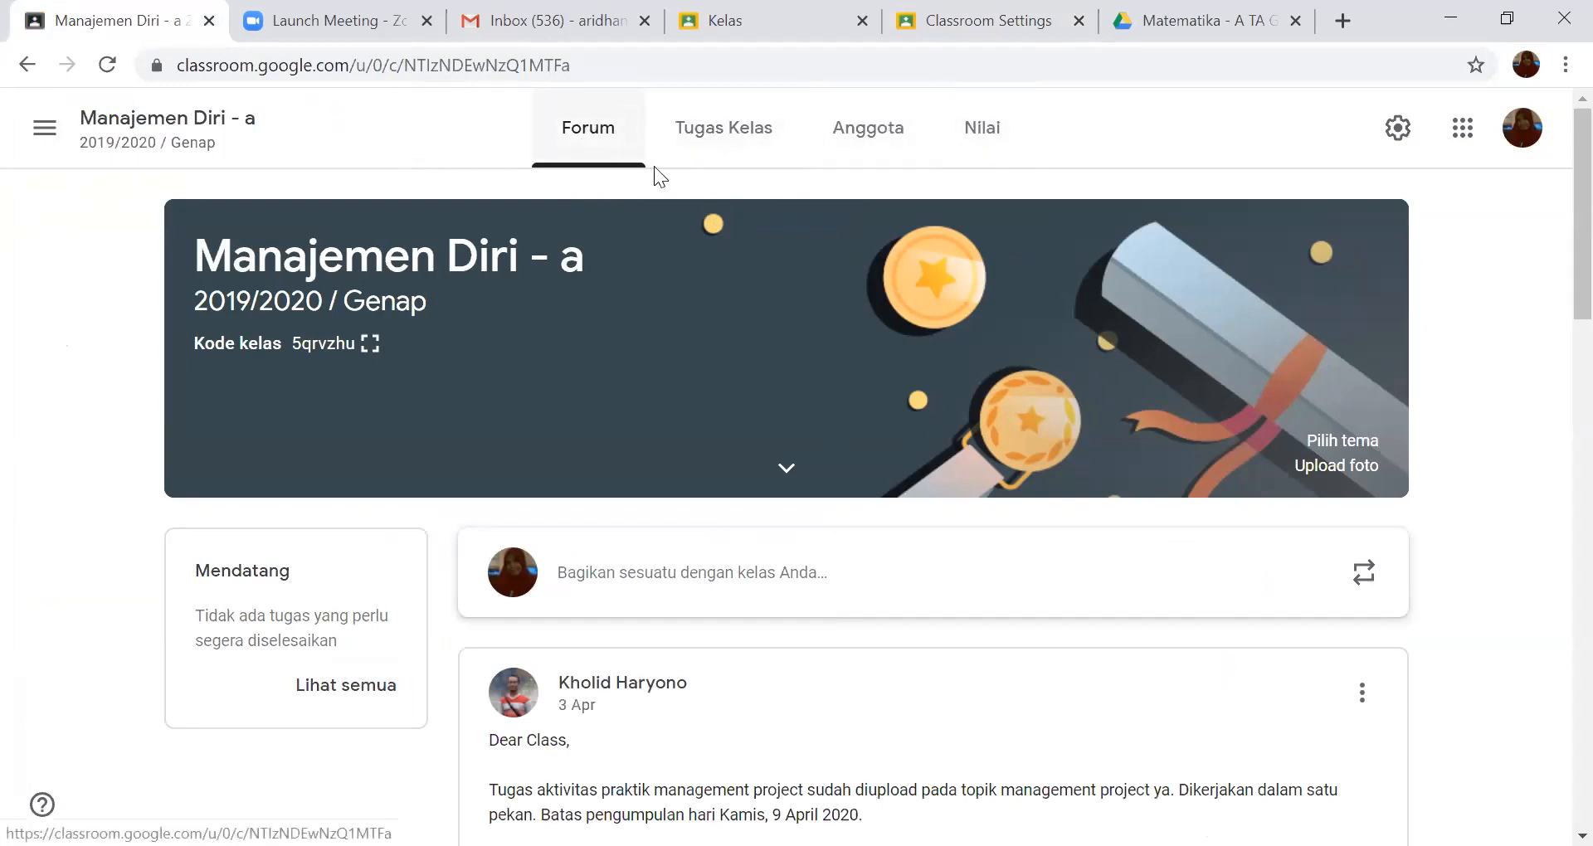
- Return from the English account's Classroom settings to its class overview and open the class "Bahasa Arab-C"
{"action": "left_click", "coordinate": [930, 38]}
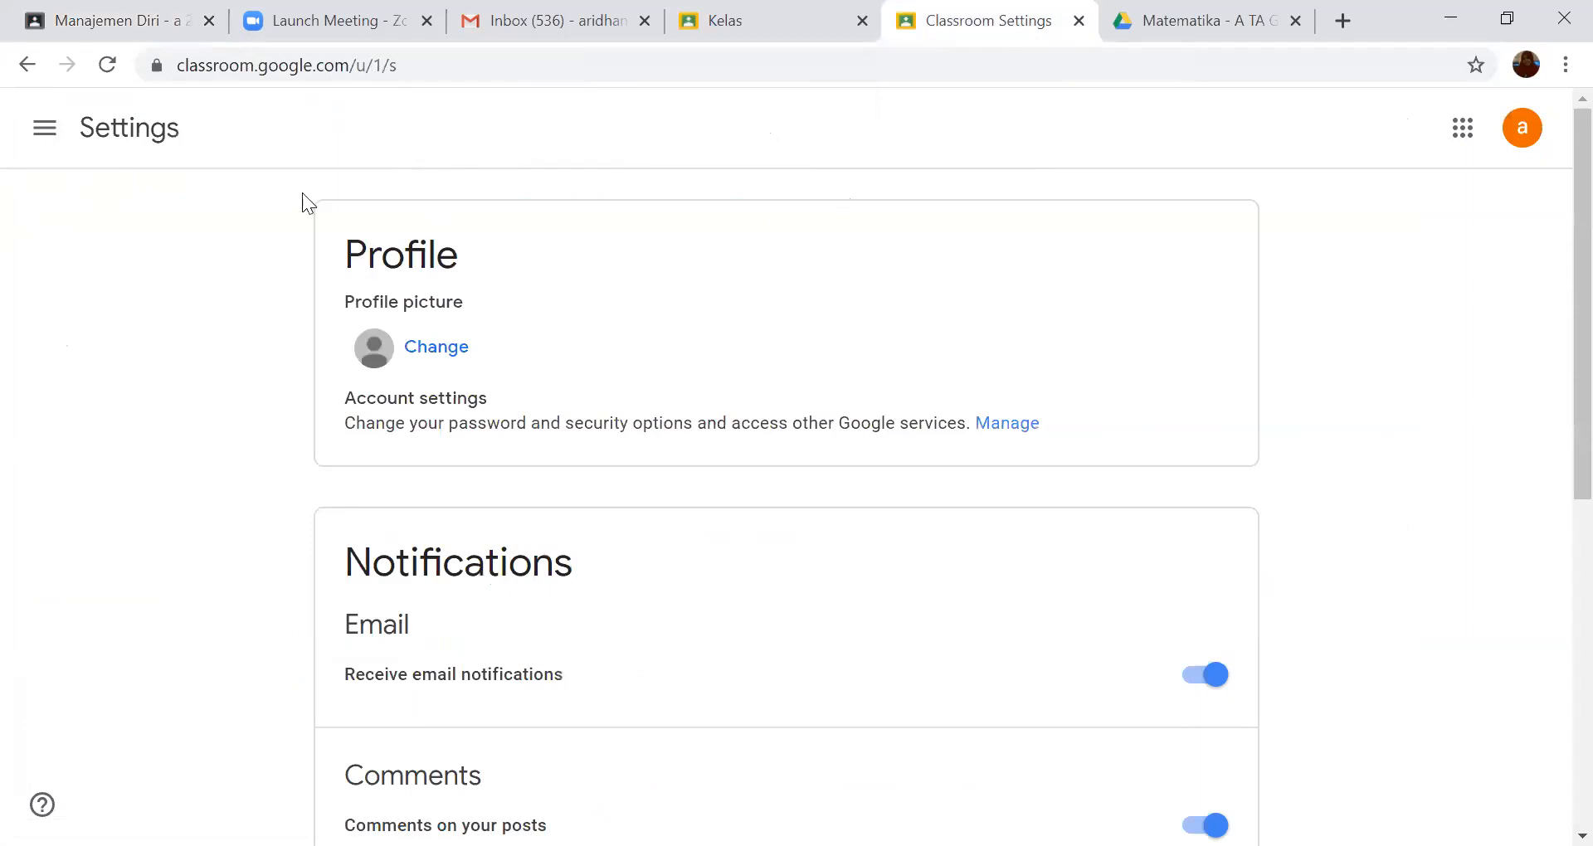
{"action": "left_click", "coordinate": [21, 68]}
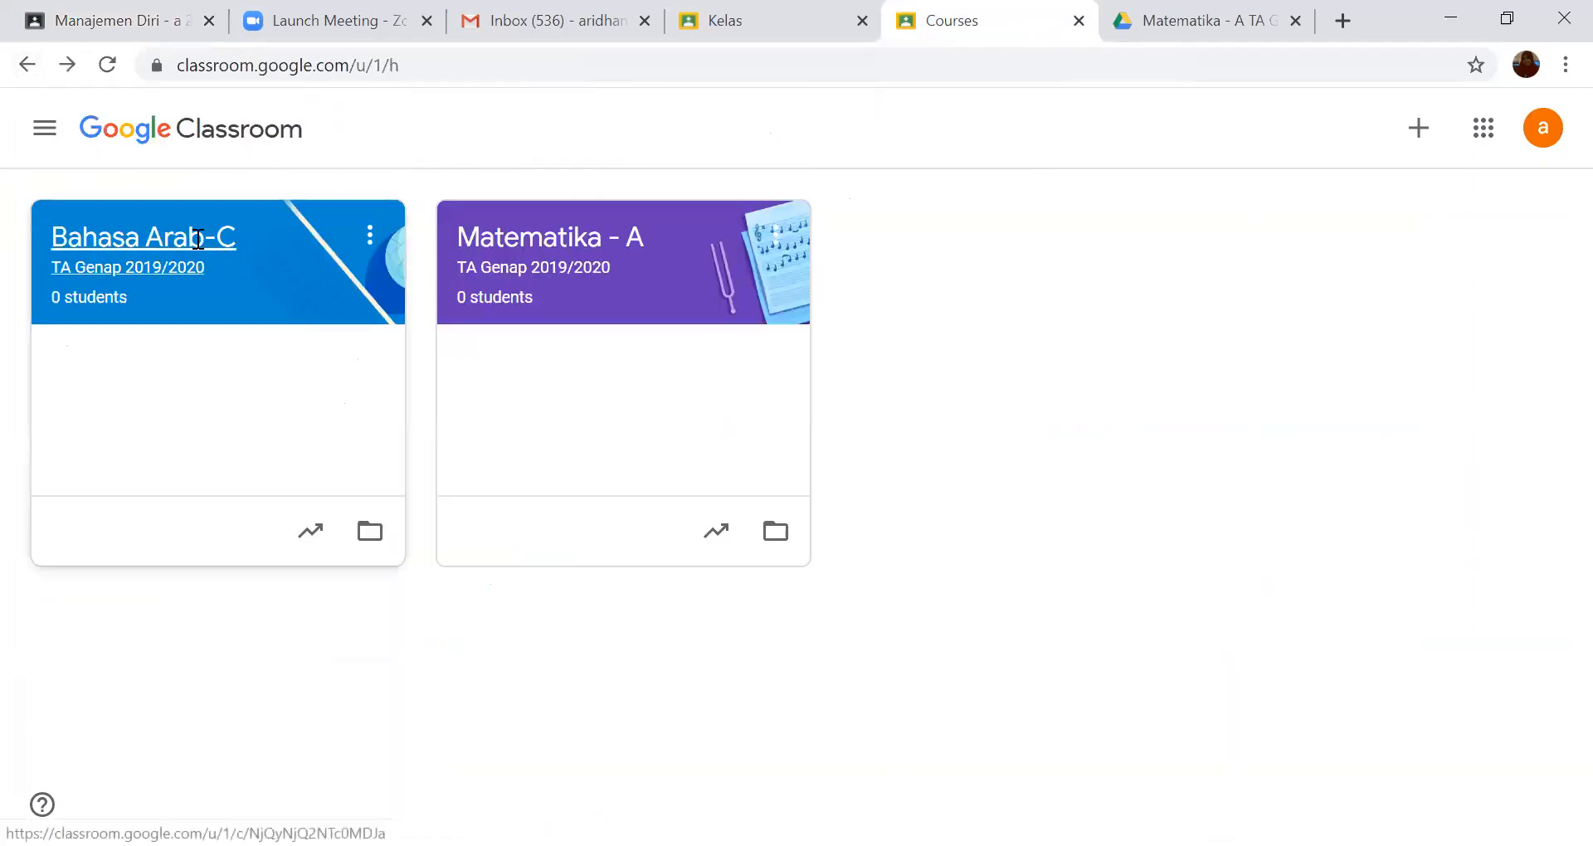
{"action": "left_click", "coordinate": [199, 239]}
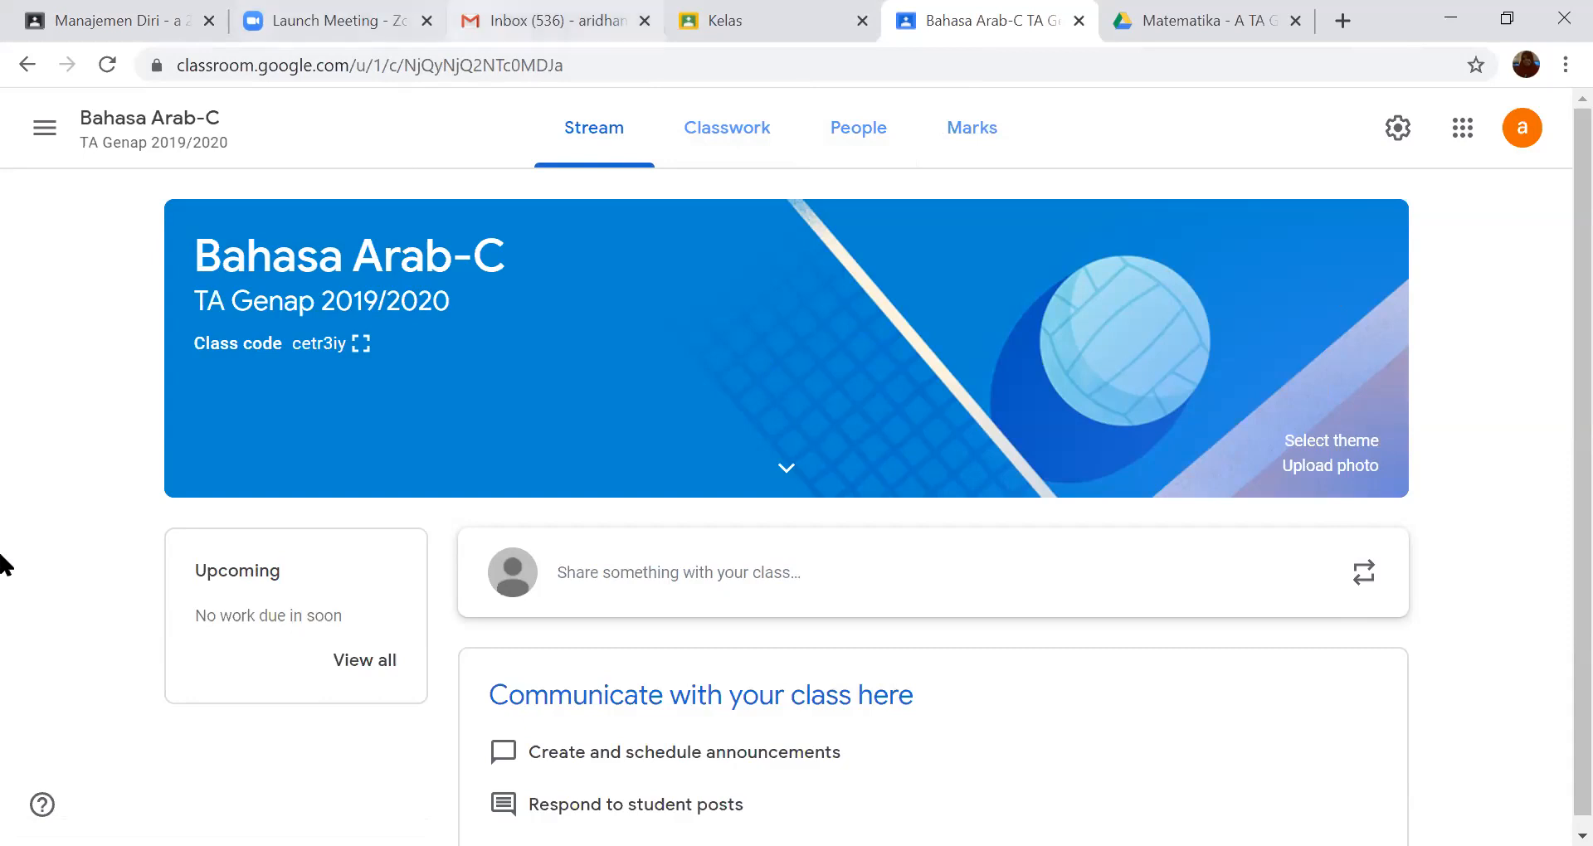
- Switch to Gmail and open the Data & personalisation settings of its Google Account
{"action": "left_click", "coordinate": [548, 20]}
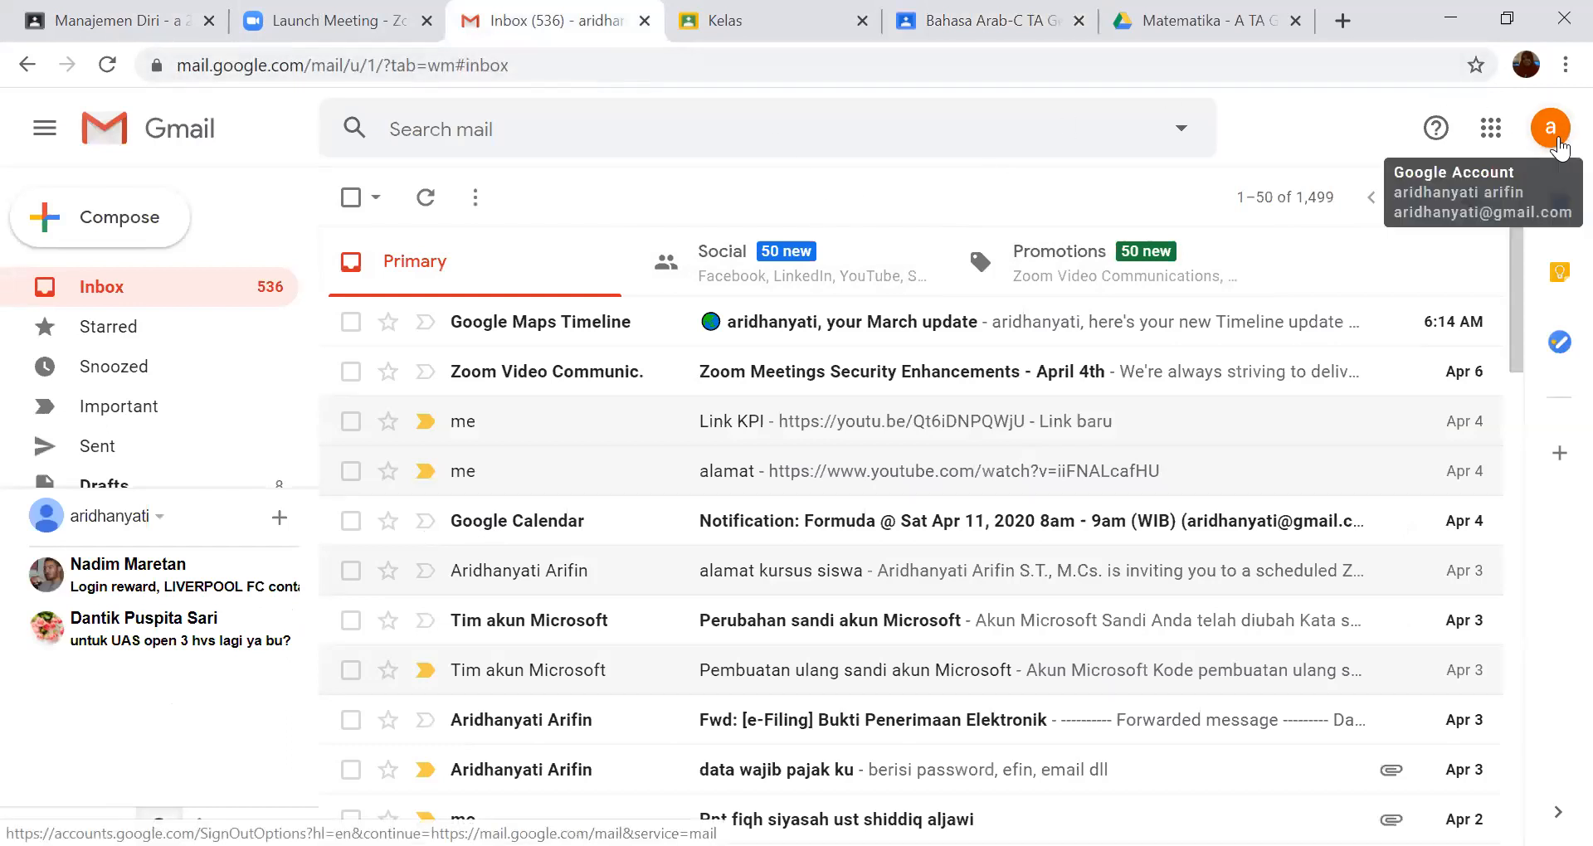
{"action": "left_click", "coordinate": [1551, 133]}
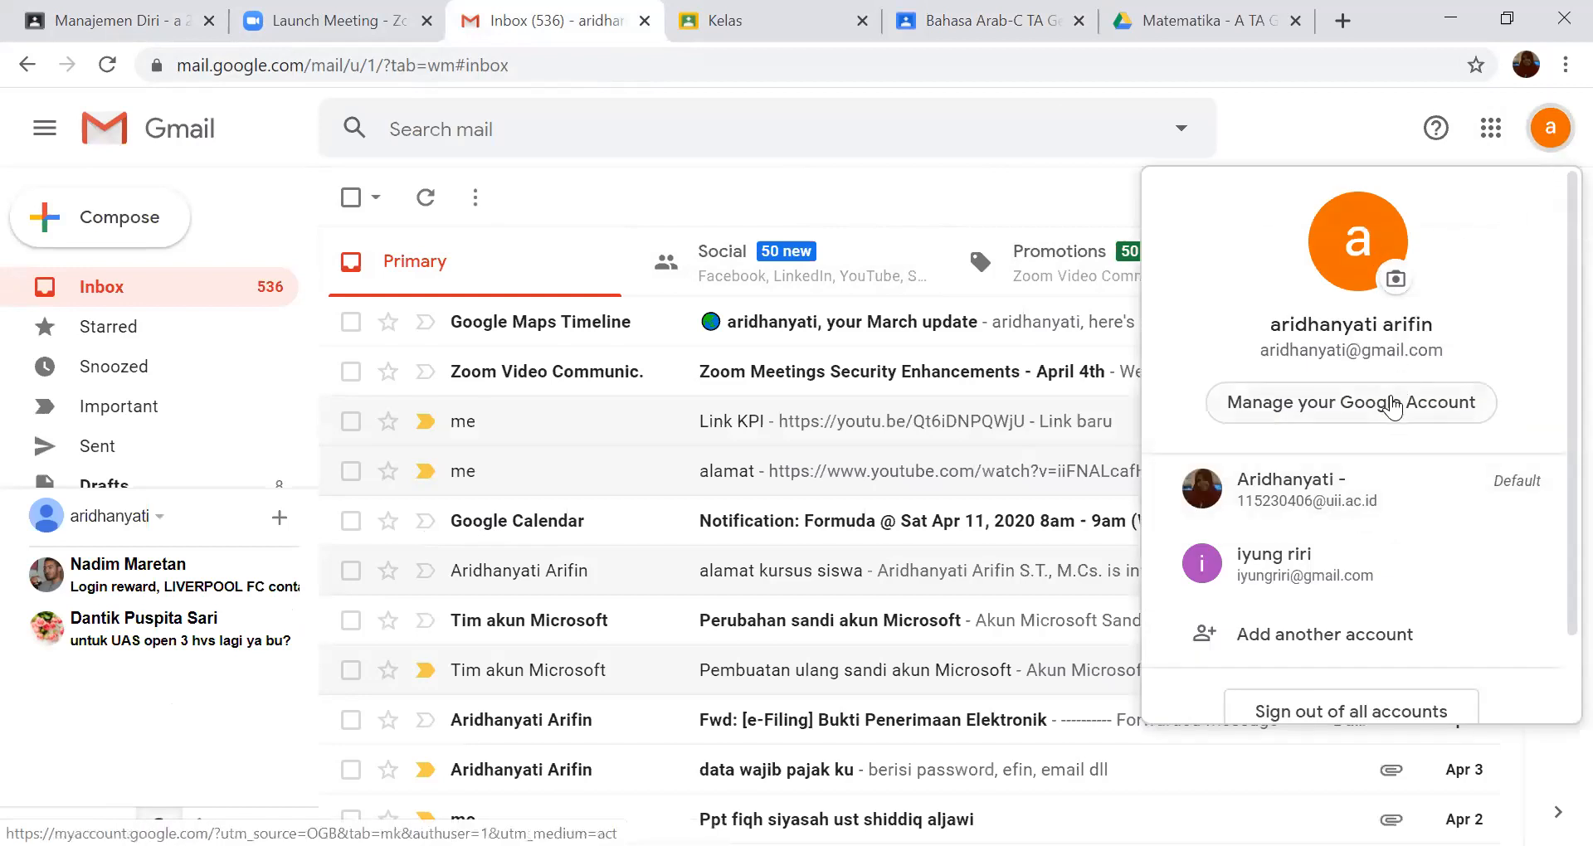
{"action": "left_click", "coordinate": [1377, 405]}
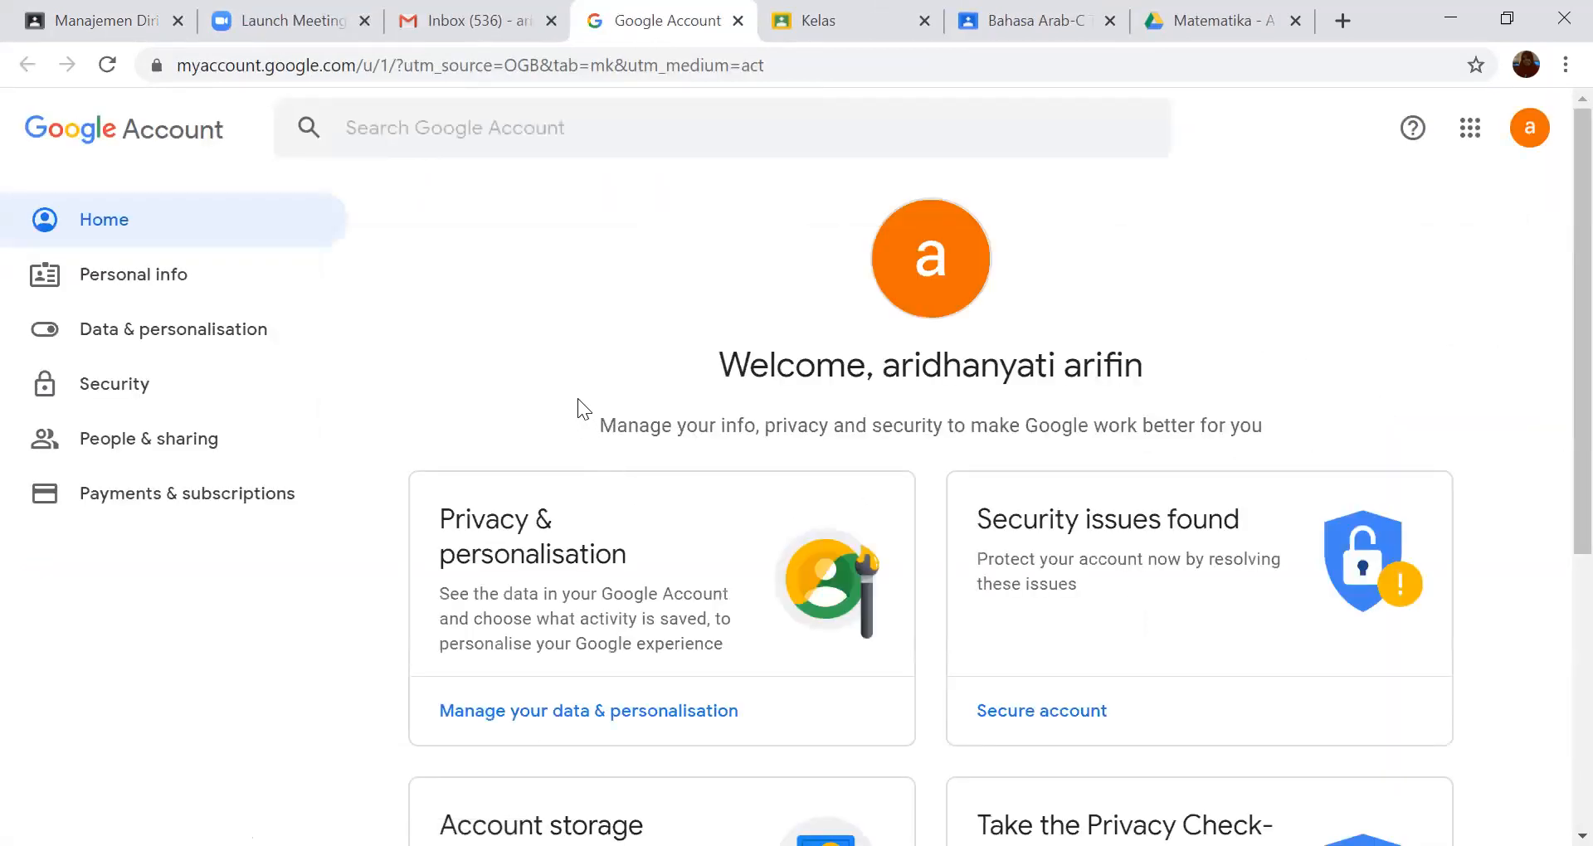
{"action": "scroll", "coordinate": [569, 390], "scroll_direction": "down", "scroll_amount": 1}
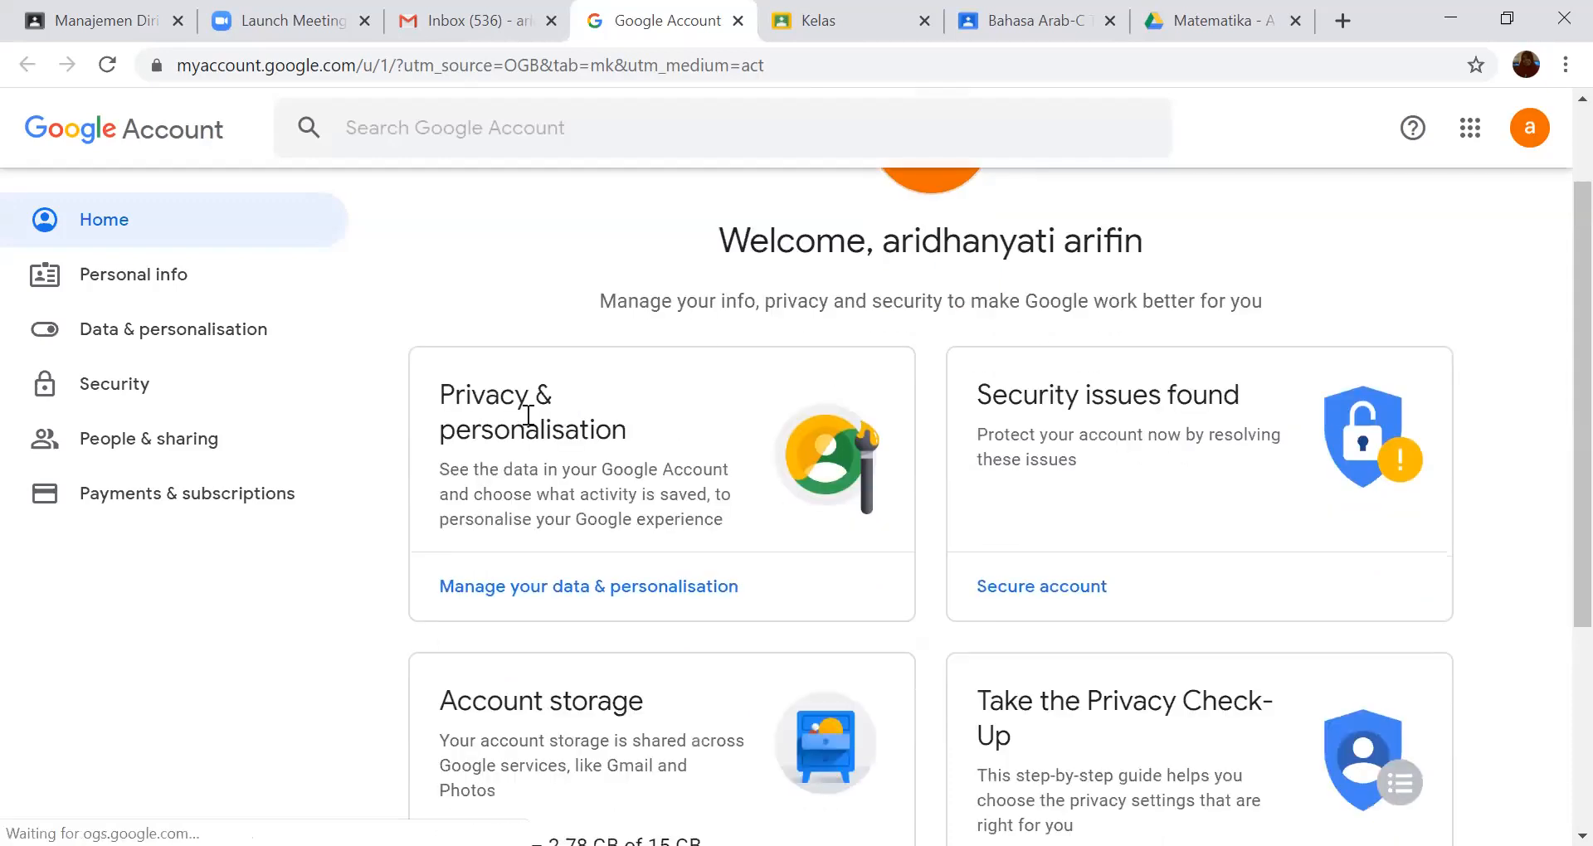
{"action": "left_click", "coordinate": [564, 591]}
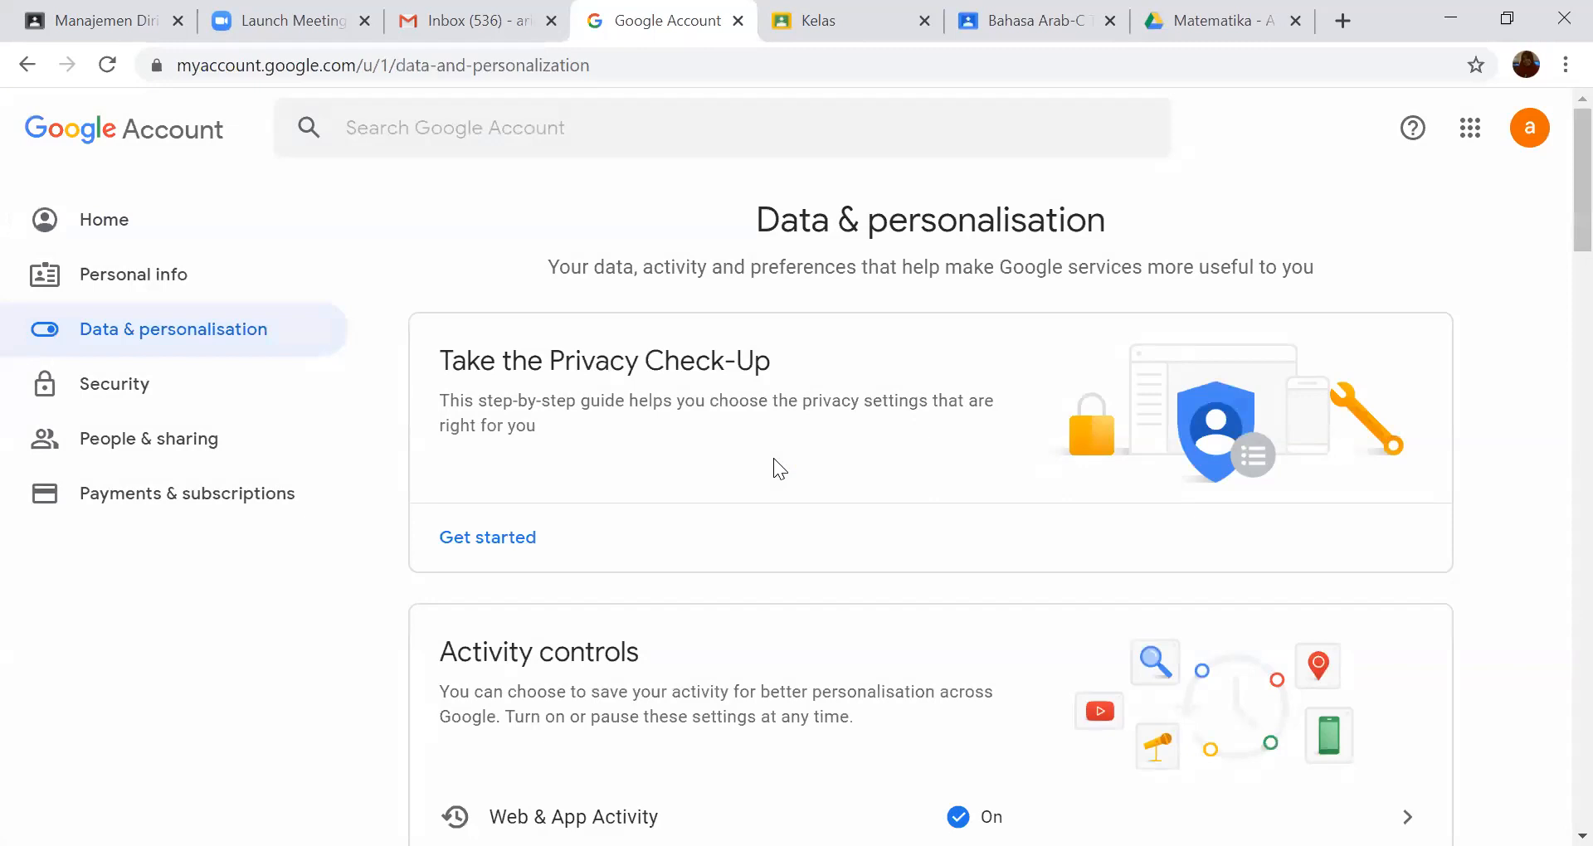
- Open the Language settings under the general preferences for the web
{"action": "scroll", "coordinate": [773, 458], "scroll_direction": "down", "scroll_amount": 3}
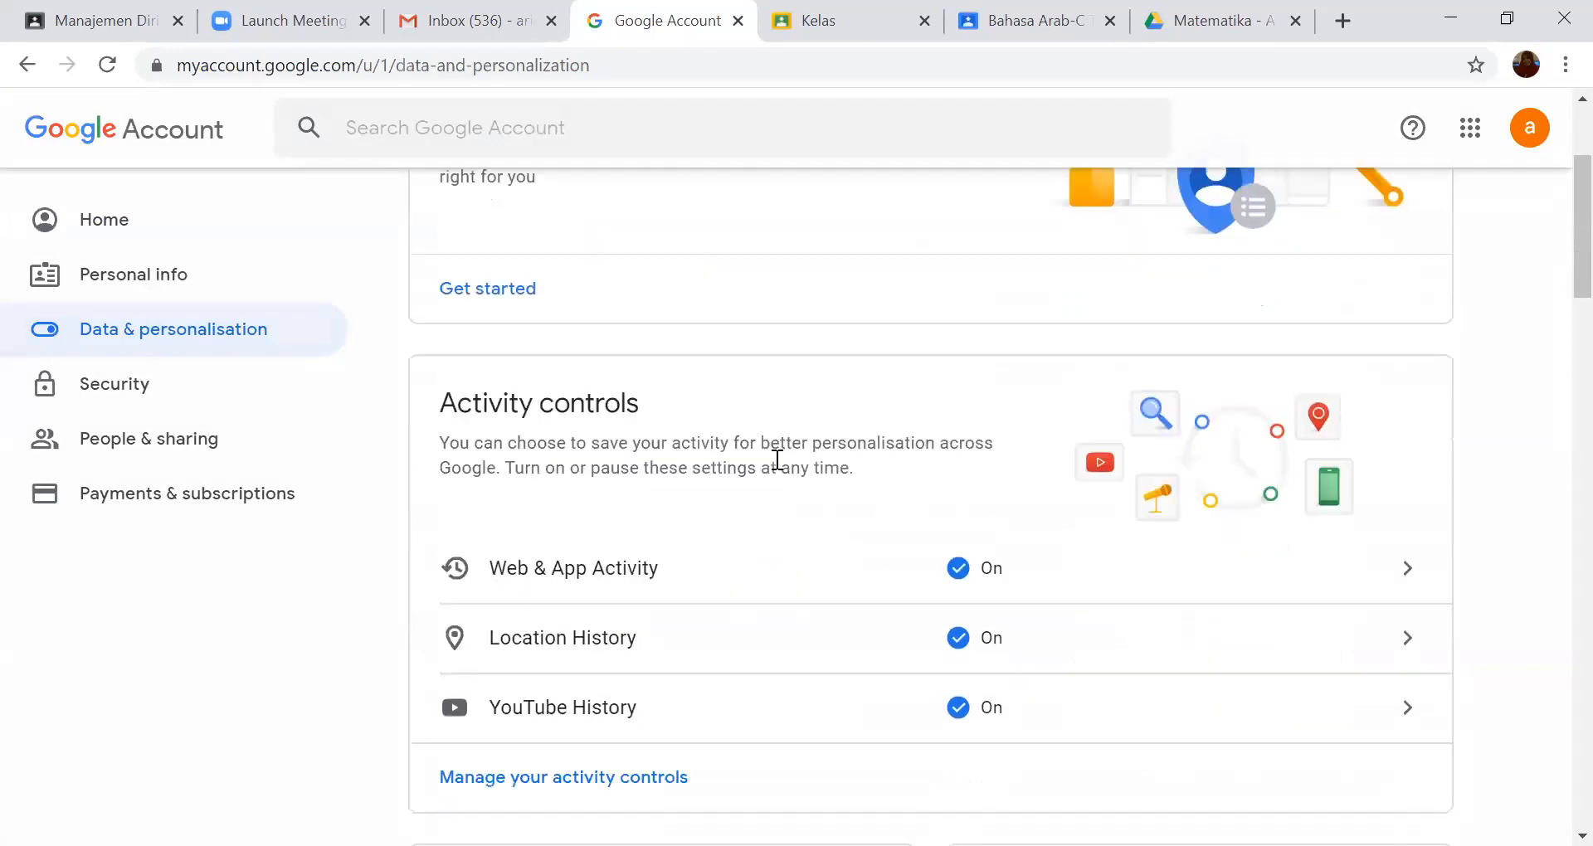
{"action": "scroll", "coordinate": [777, 460], "scroll_direction": "down", "scroll_amount": 10}
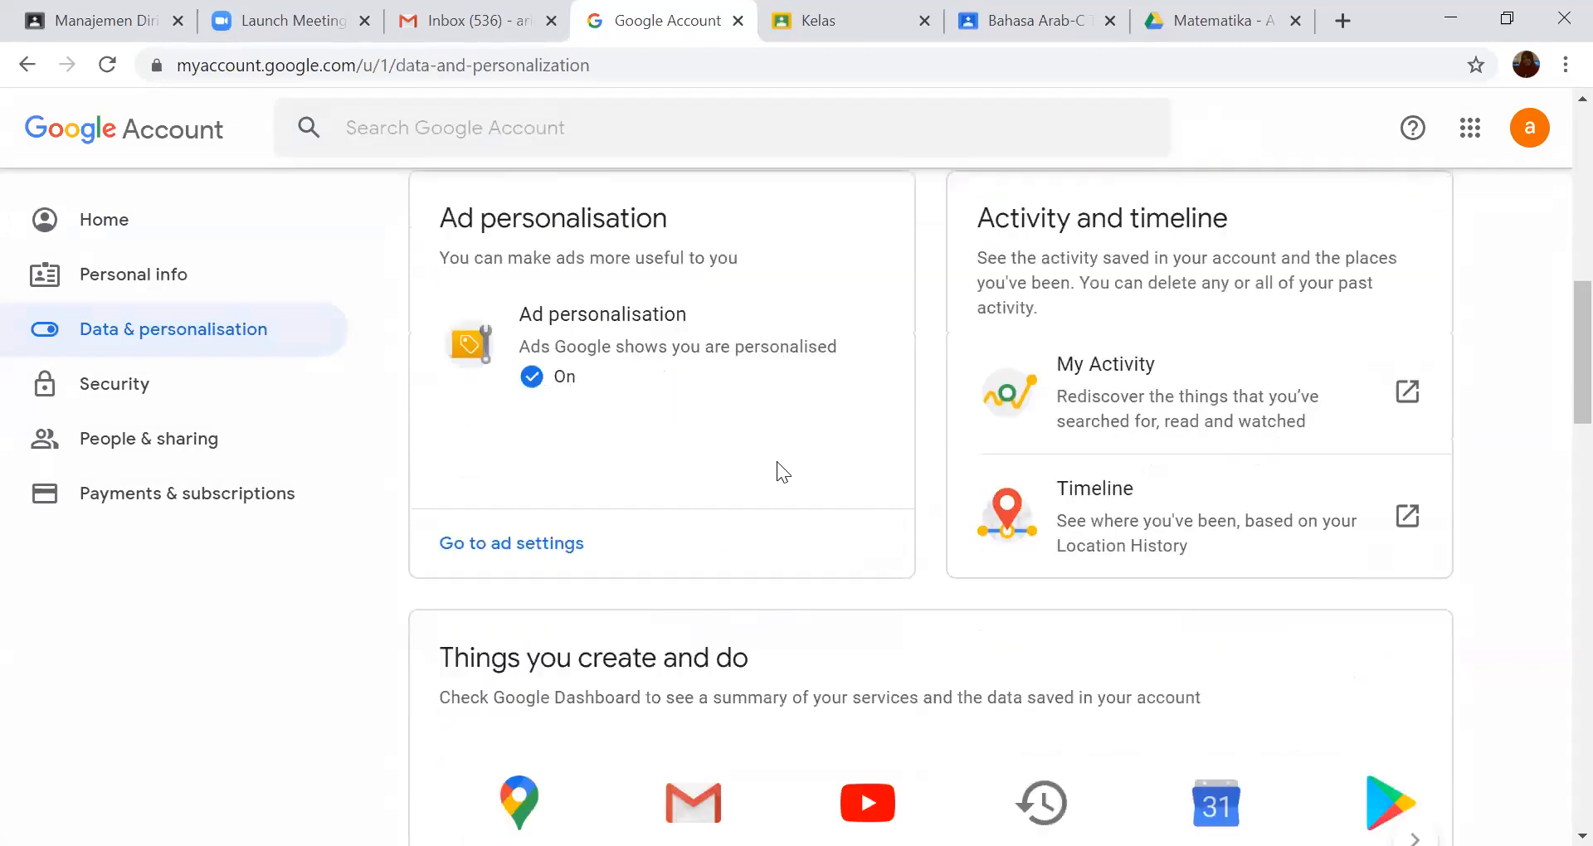
{"action": "scroll", "coordinate": [777, 463], "scroll_direction": "down", "scroll_amount": 3}
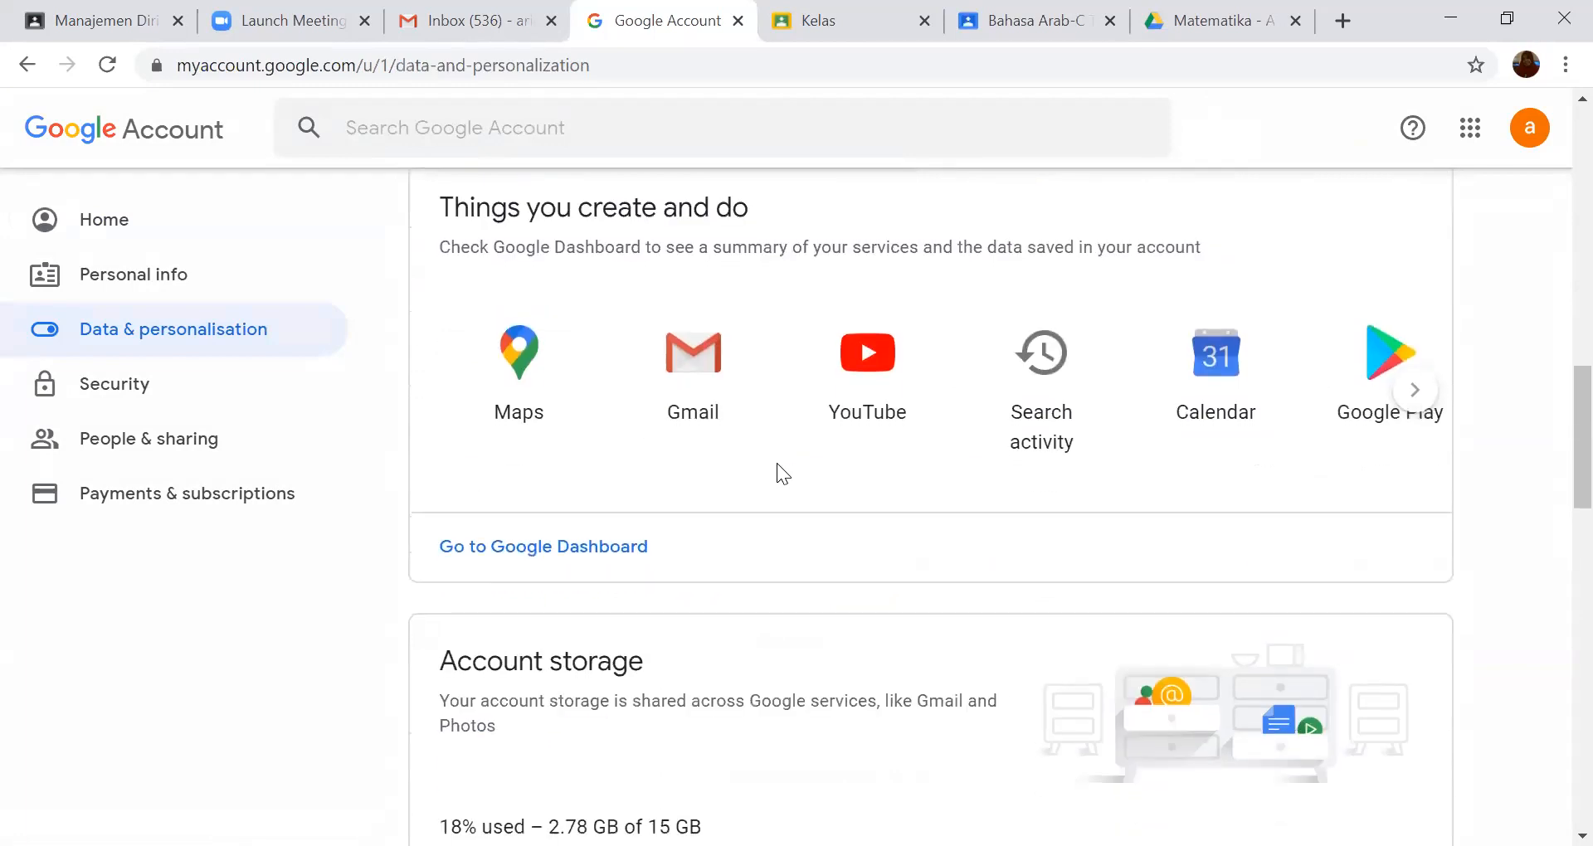
{"action": "scroll", "coordinate": [776, 463], "scroll_direction": "down", "scroll_amount": 4}
{"action": "scroll", "coordinate": [777, 463], "scroll_direction": "down", "scroll_amount": 9}
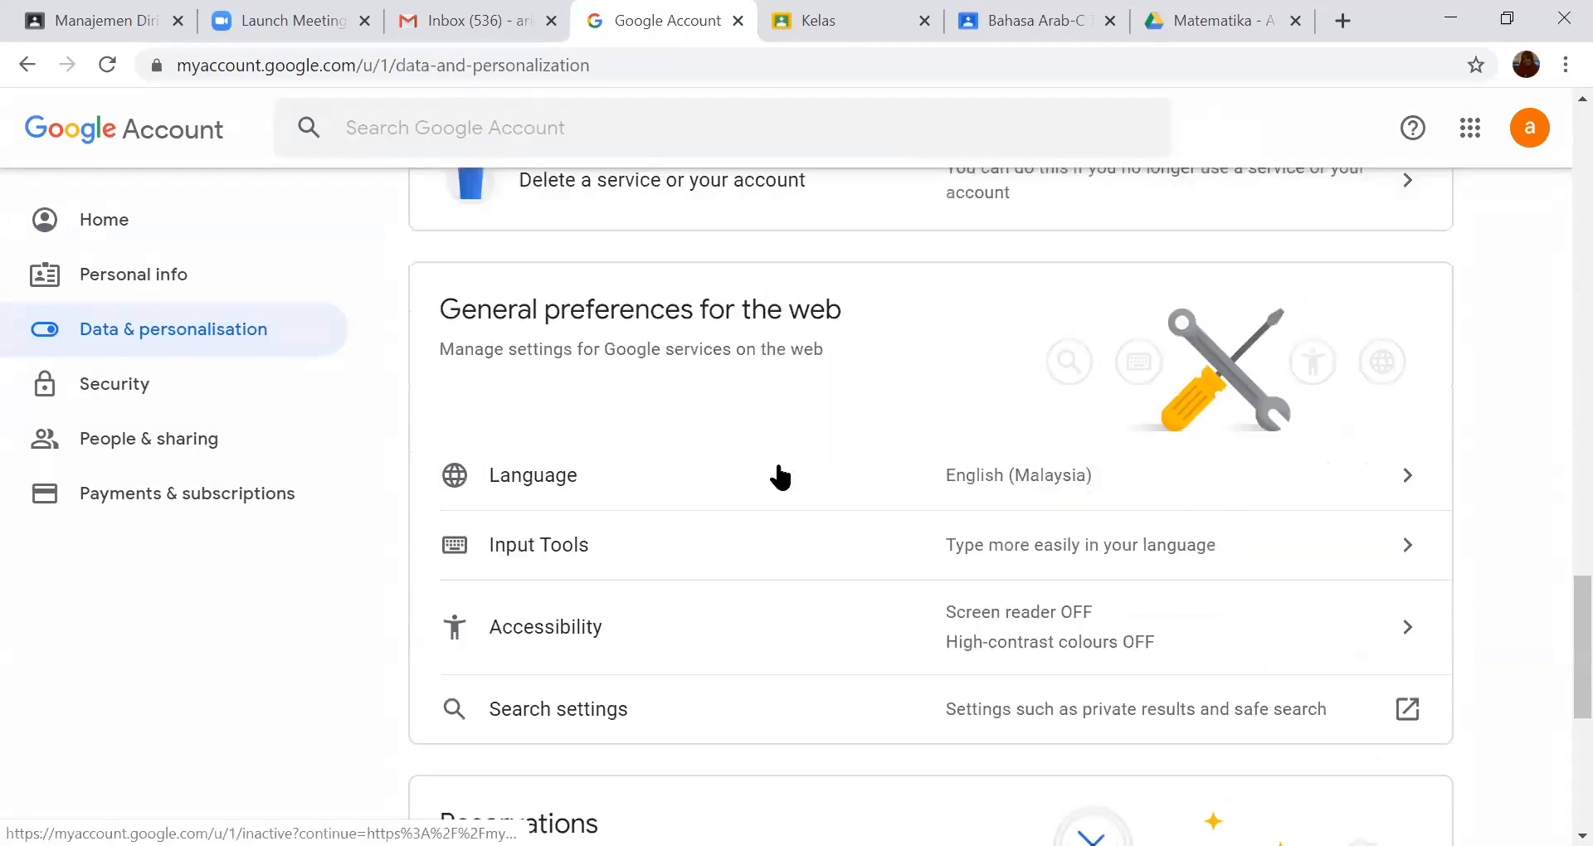
{"action": "scroll", "coordinate": [780, 477], "scroll_direction": "down", "scroll_amount": 2}
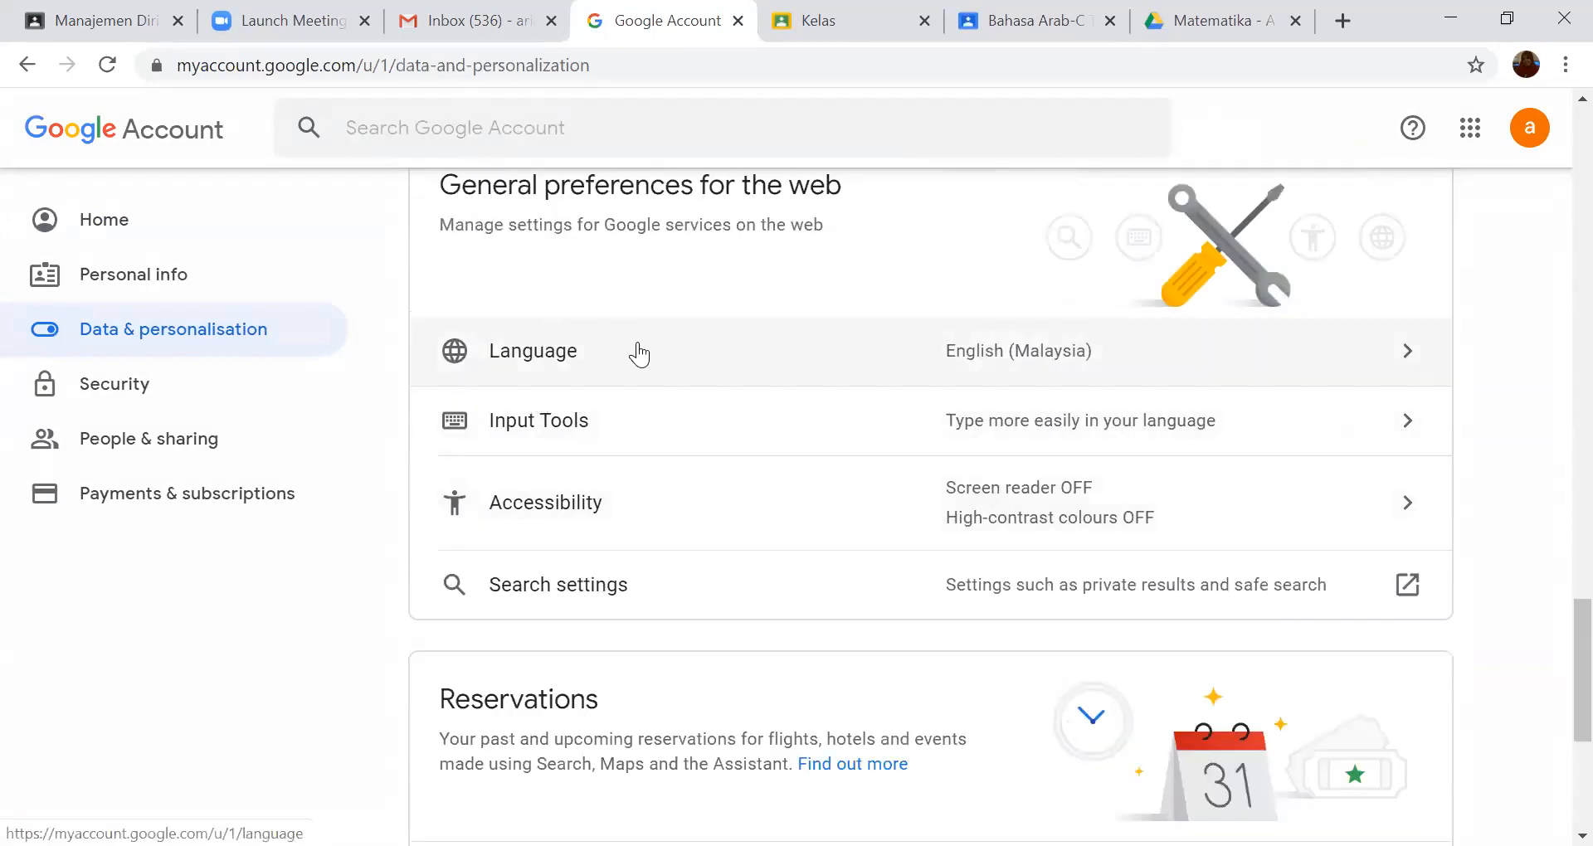
{"action": "scroll", "coordinate": [634, 353], "scroll_direction": "up", "scroll_amount": 2}
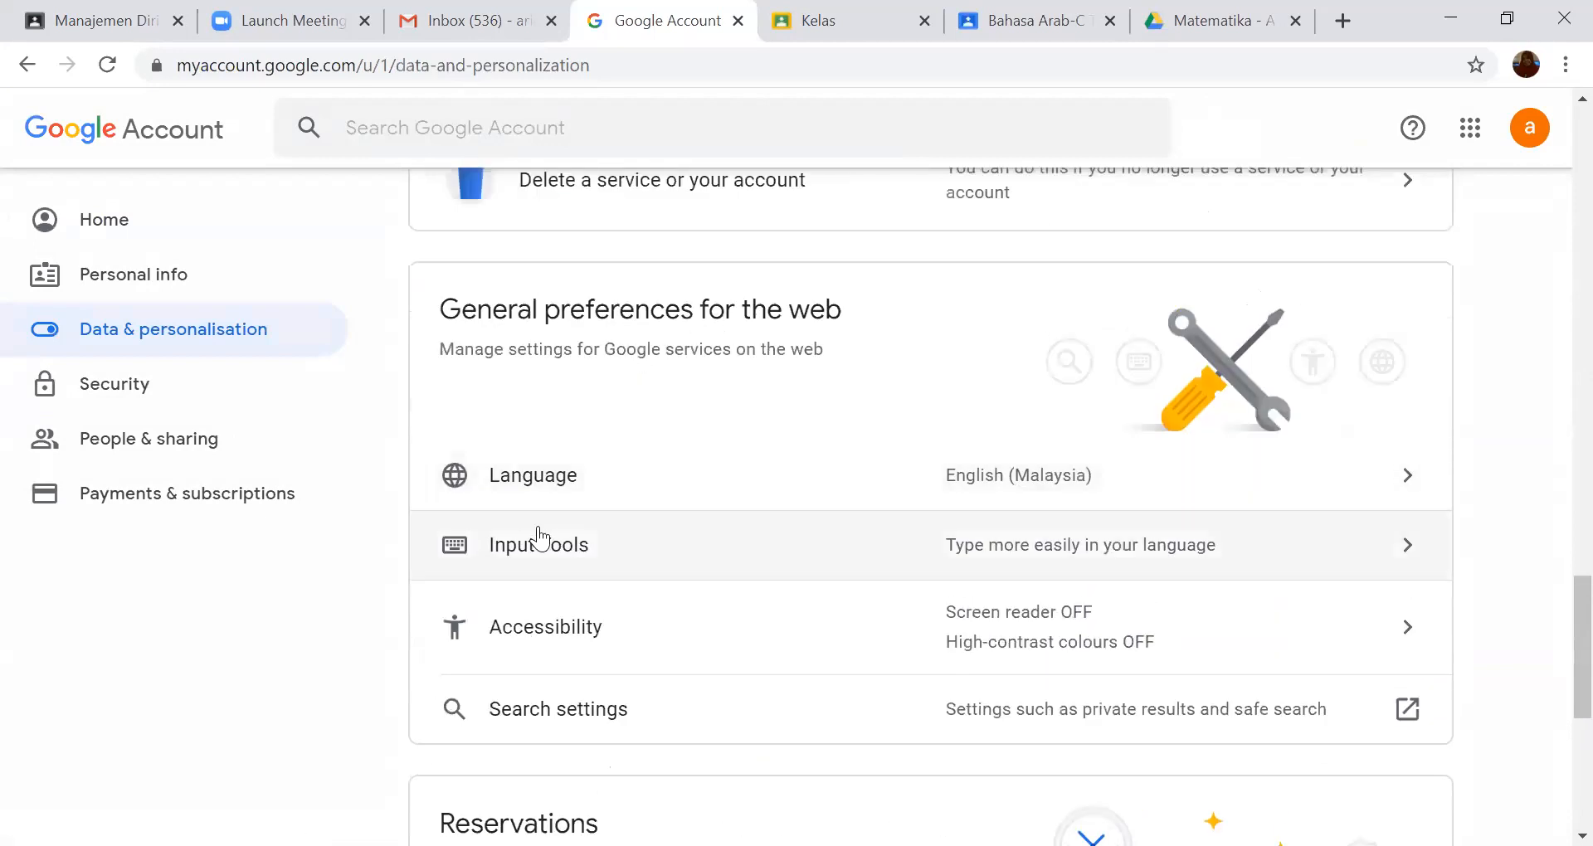
{"action": "left_click", "coordinate": [536, 485]}
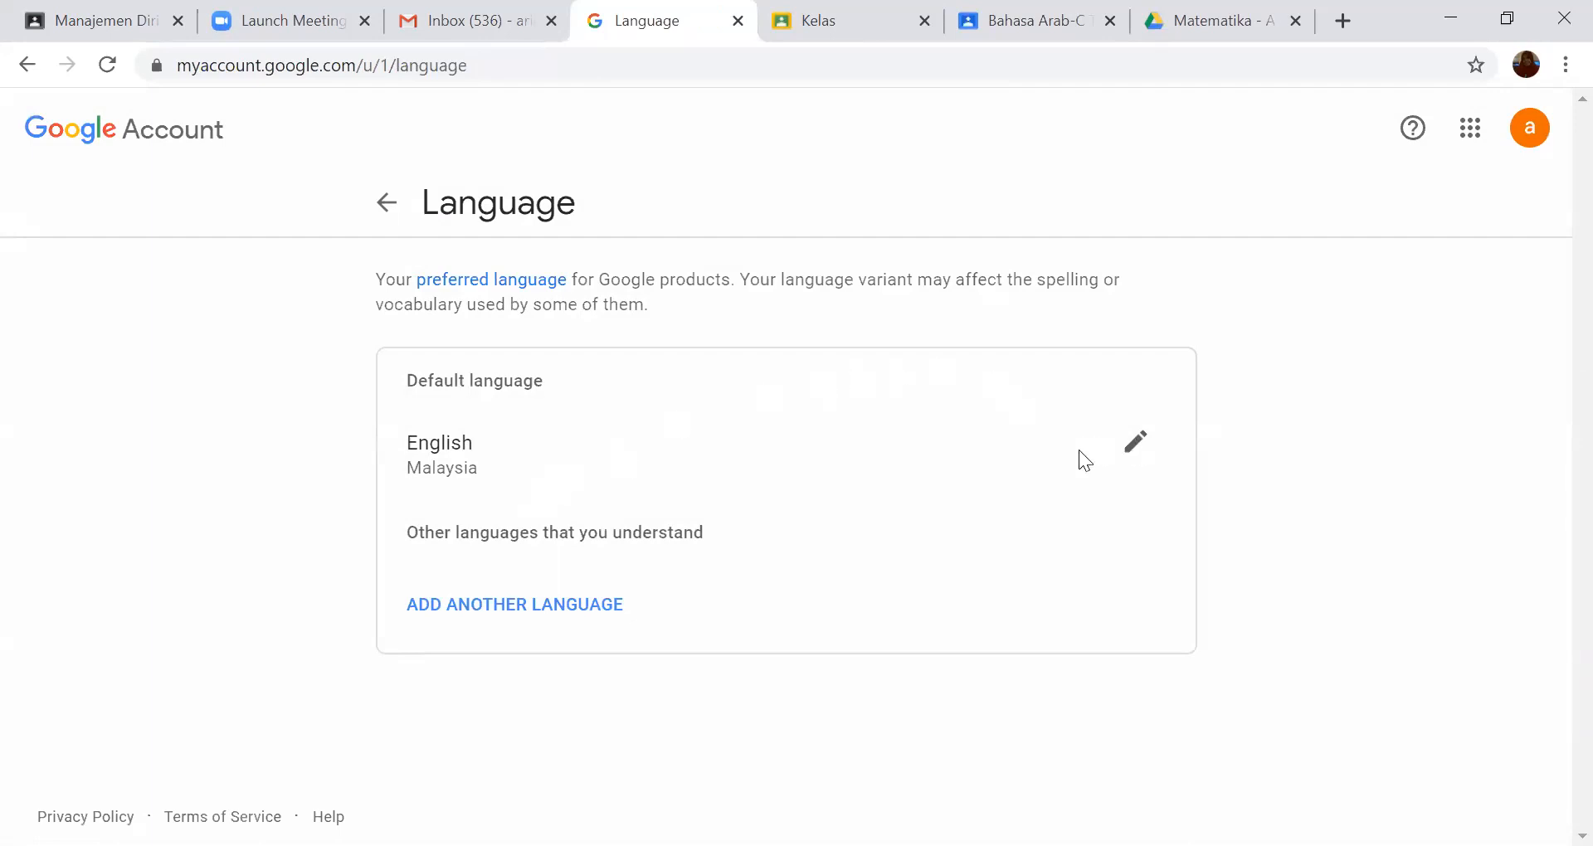
- Search the languages for "in" and set the account's default language to Indonesia
{"action": "left_click", "coordinate": [1134, 447]}
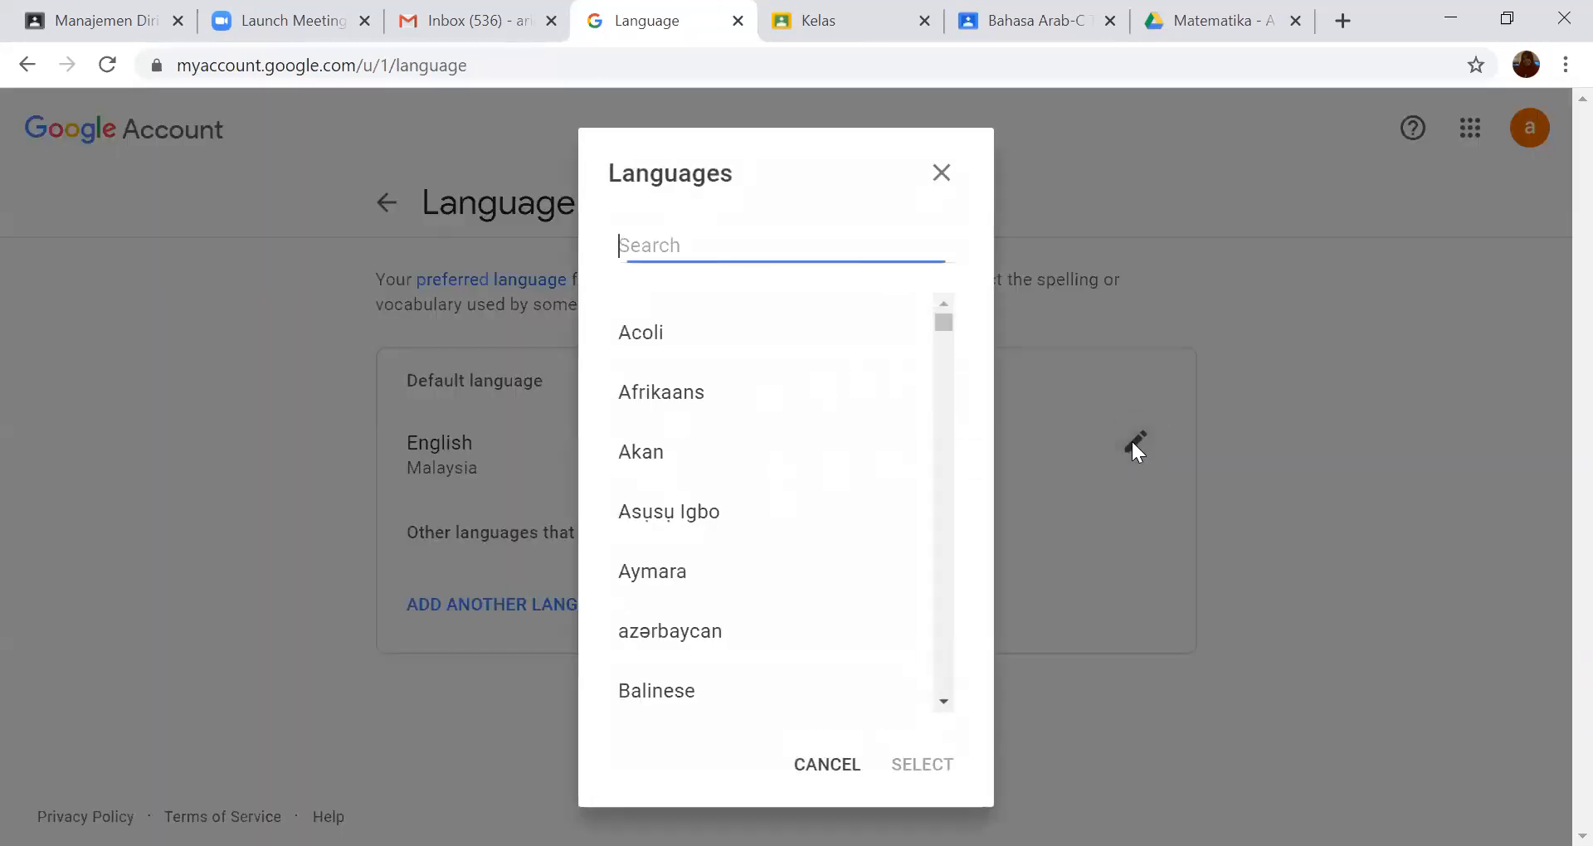
{"action": "type", "text": "in"}
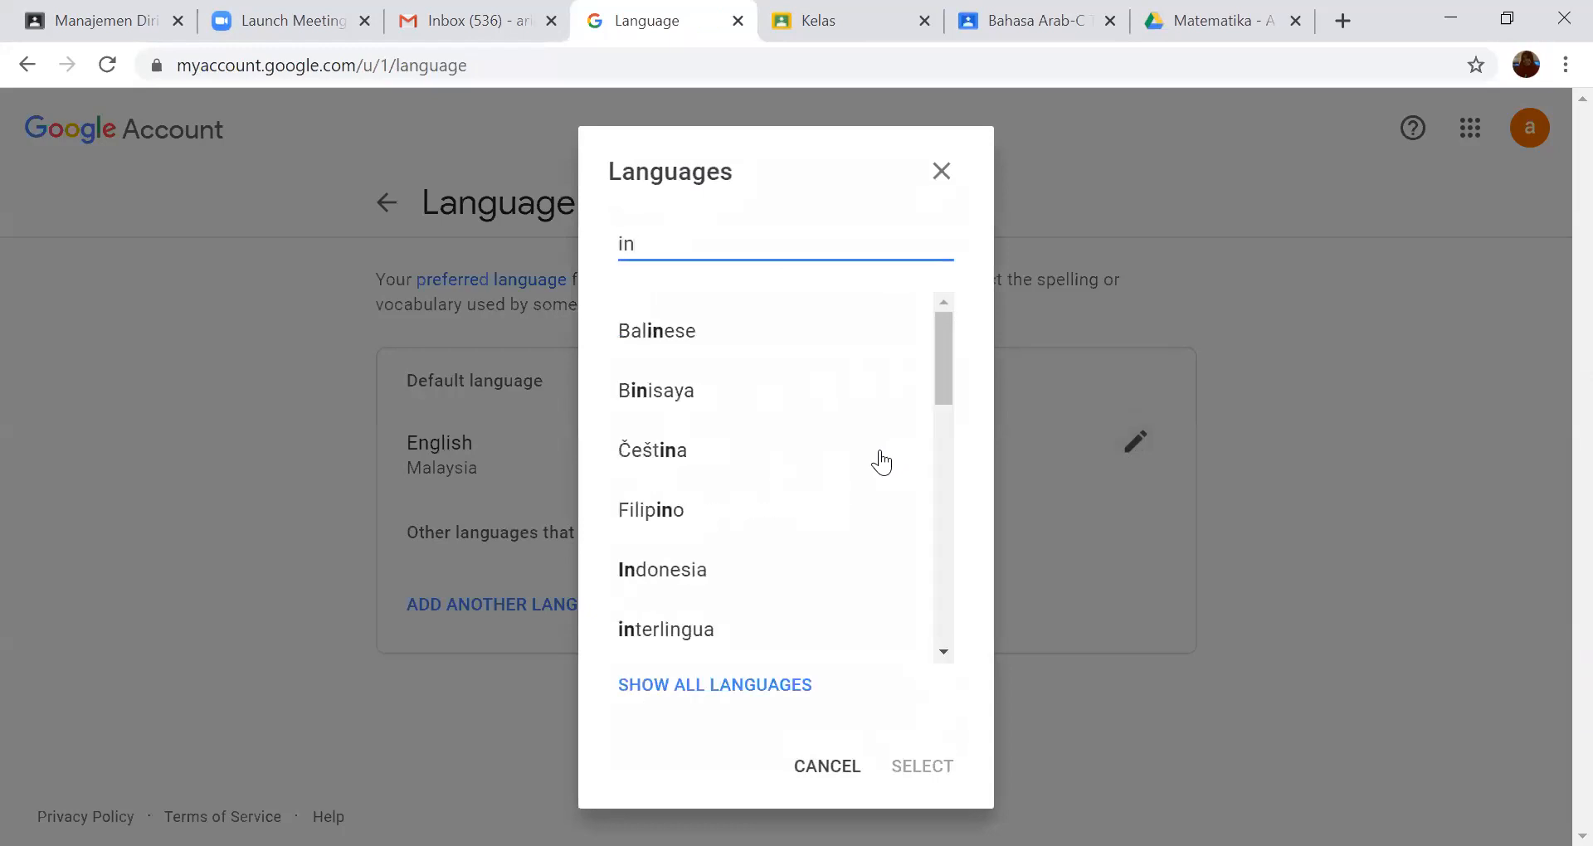
{"action": "left_click", "coordinate": [701, 572]}
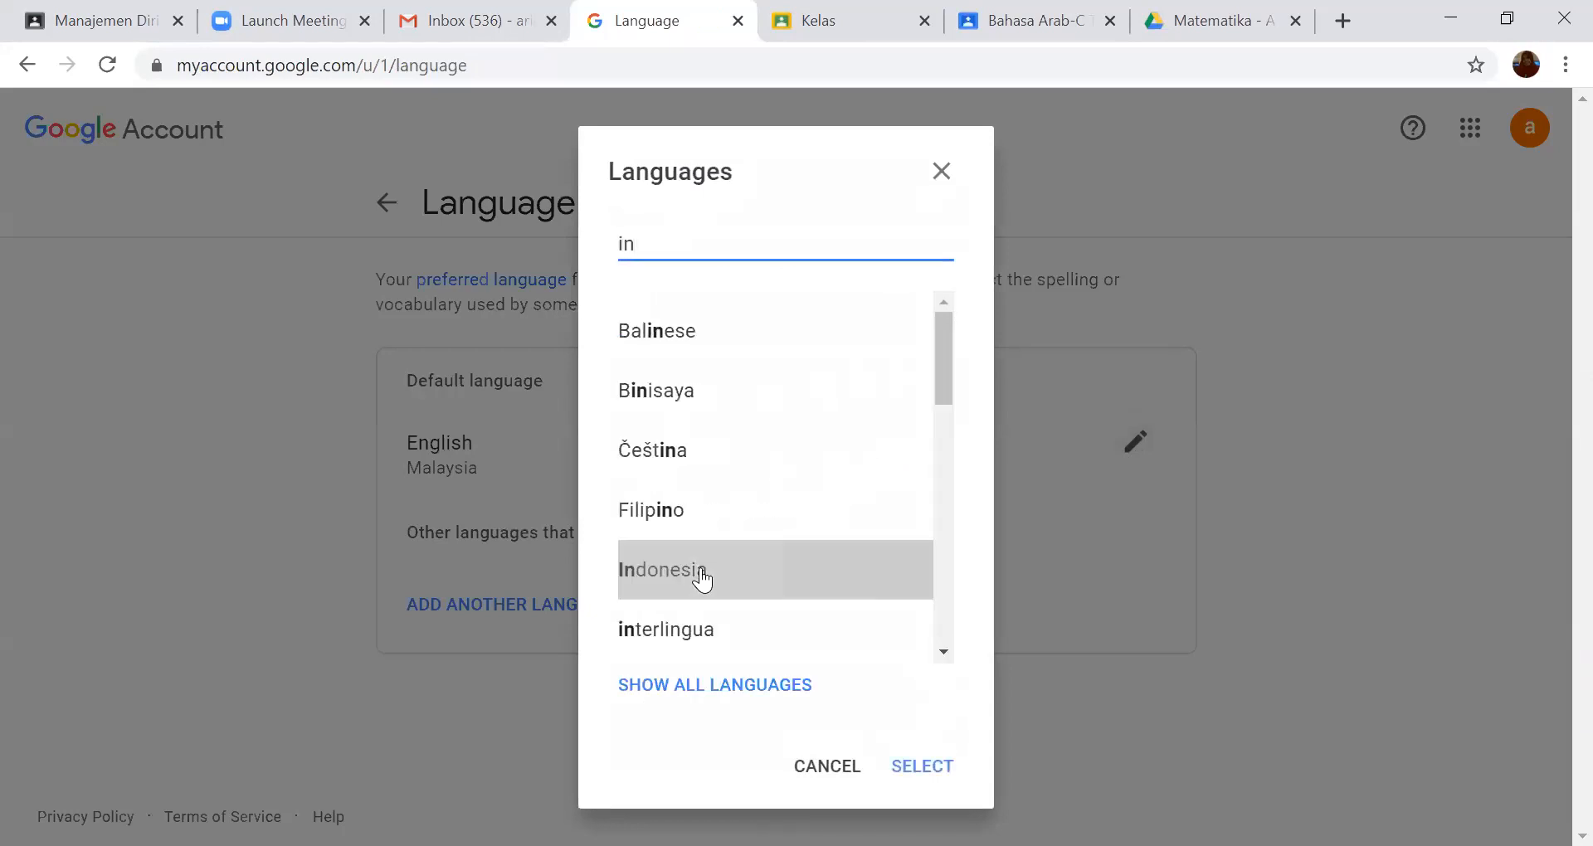
{"action": "left_click", "coordinate": [930, 768]}
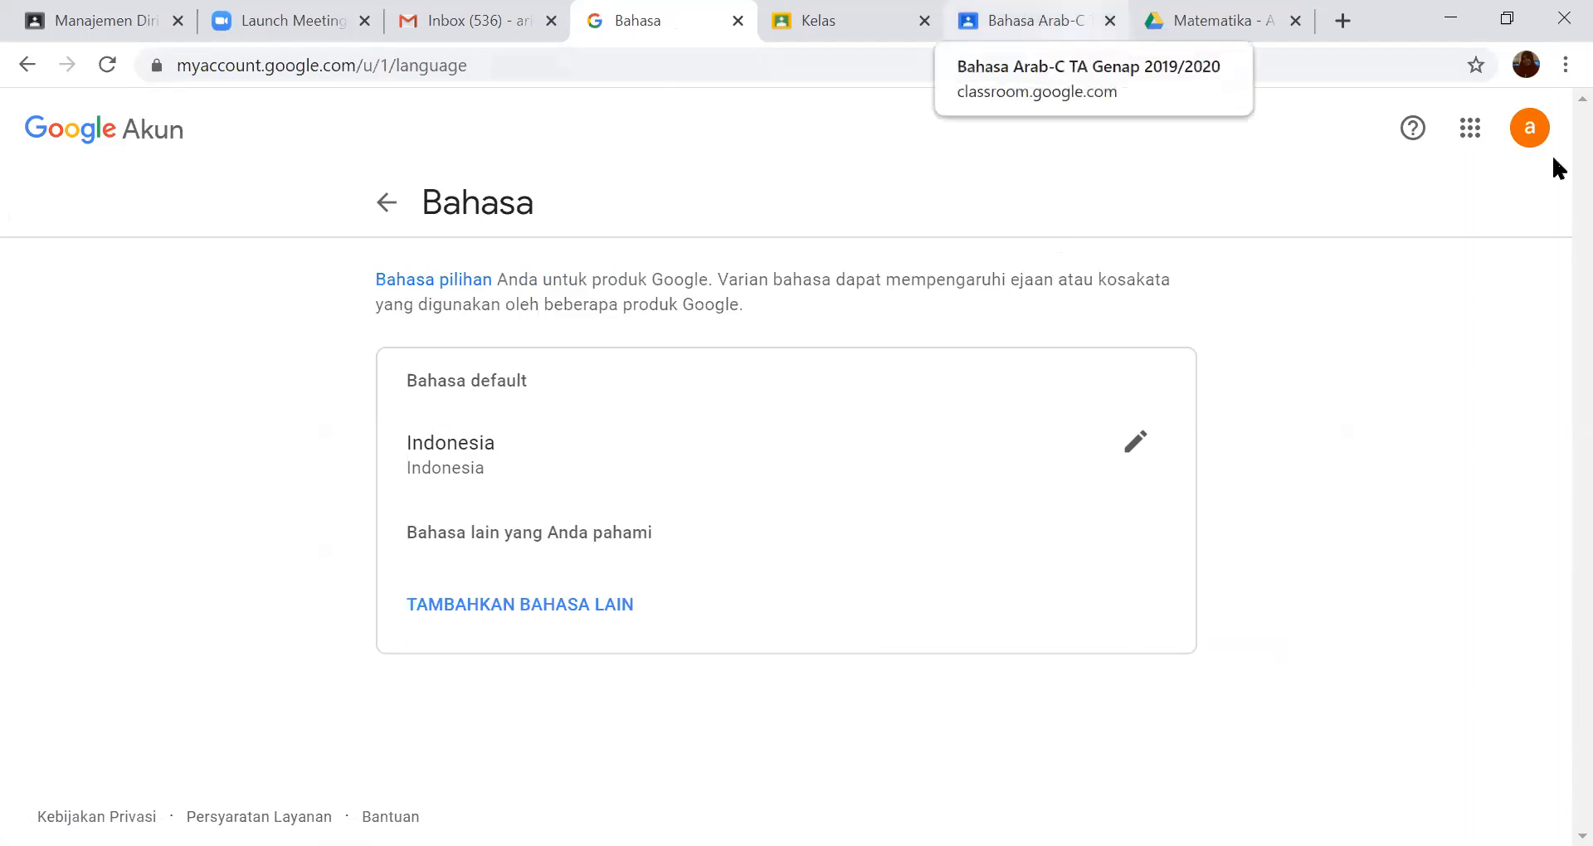
- Return to the class "Bahasa Arab-C", open the Classroom settings, and close that page
{"action": "left_click", "coordinate": [1029, 20]}
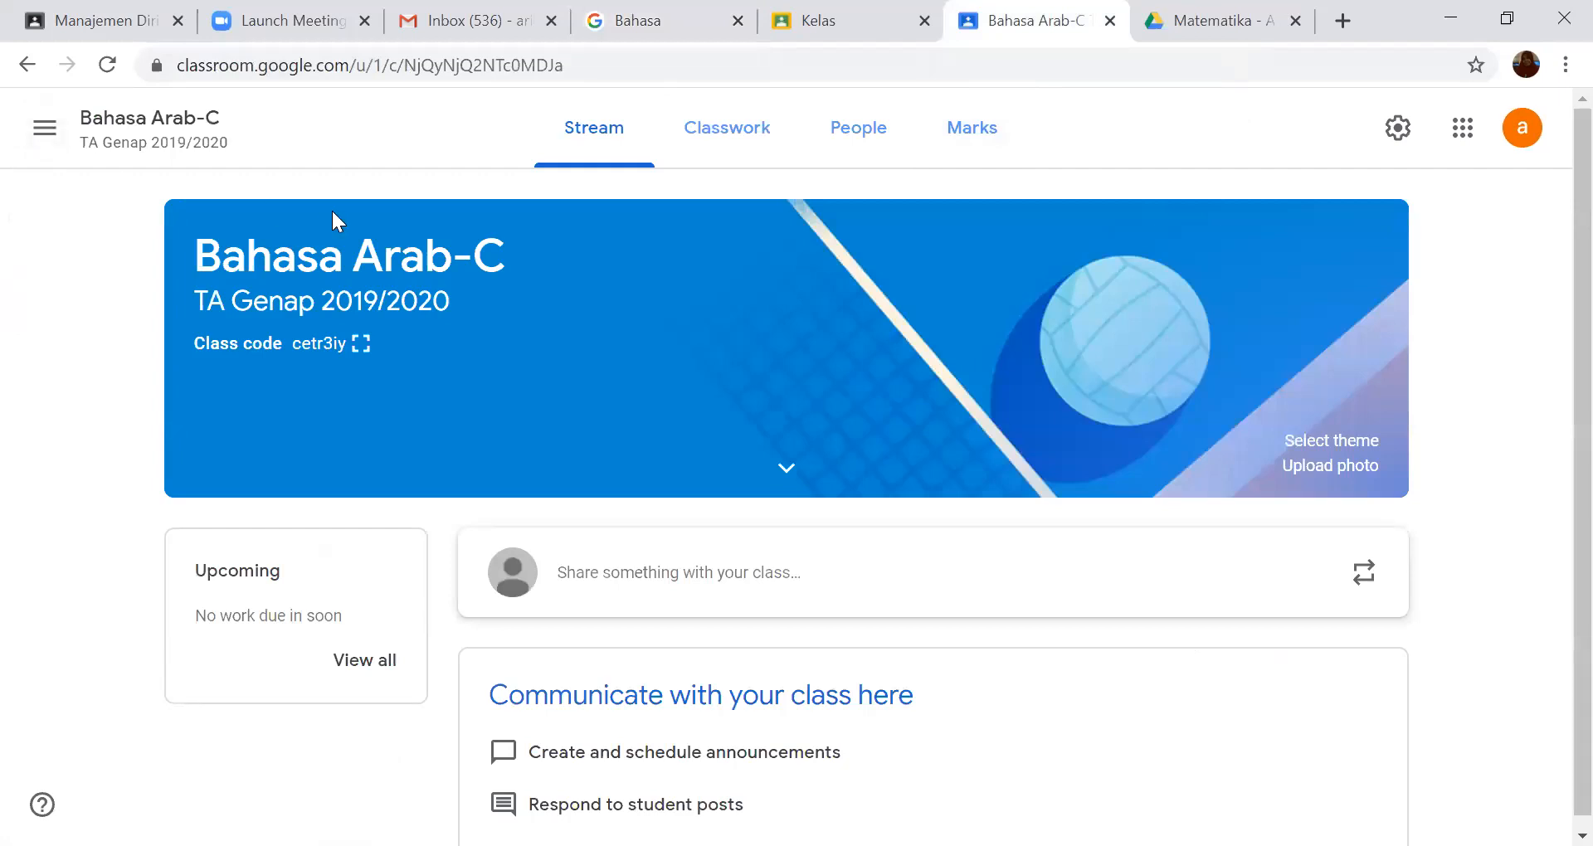
{"action": "left_click", "coordinate": [51, 130]}
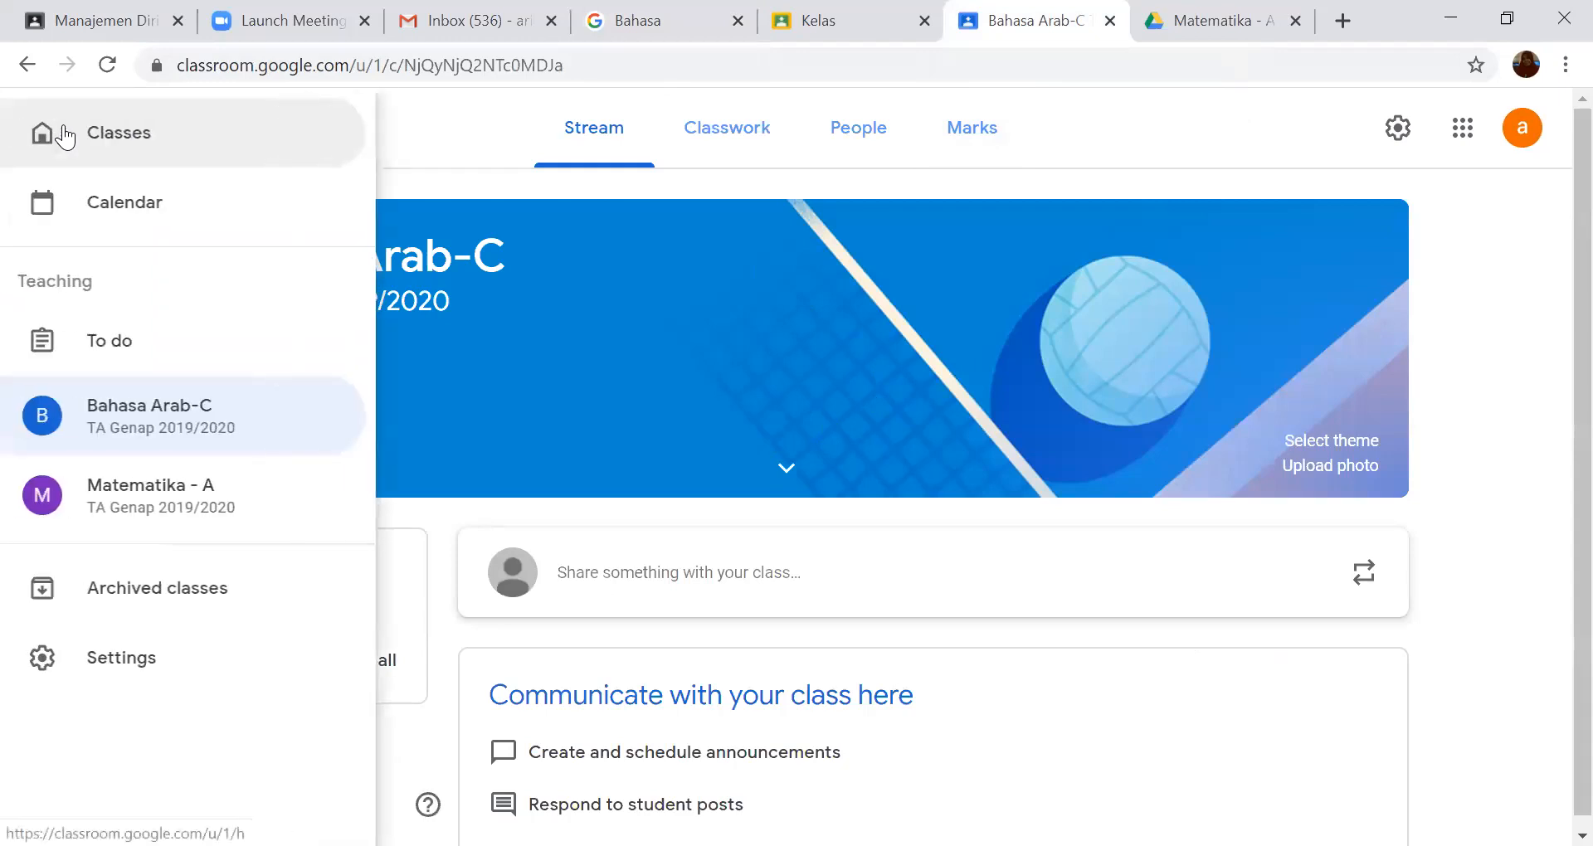
{"action": "left_click", "coordinate": [157, 660]}
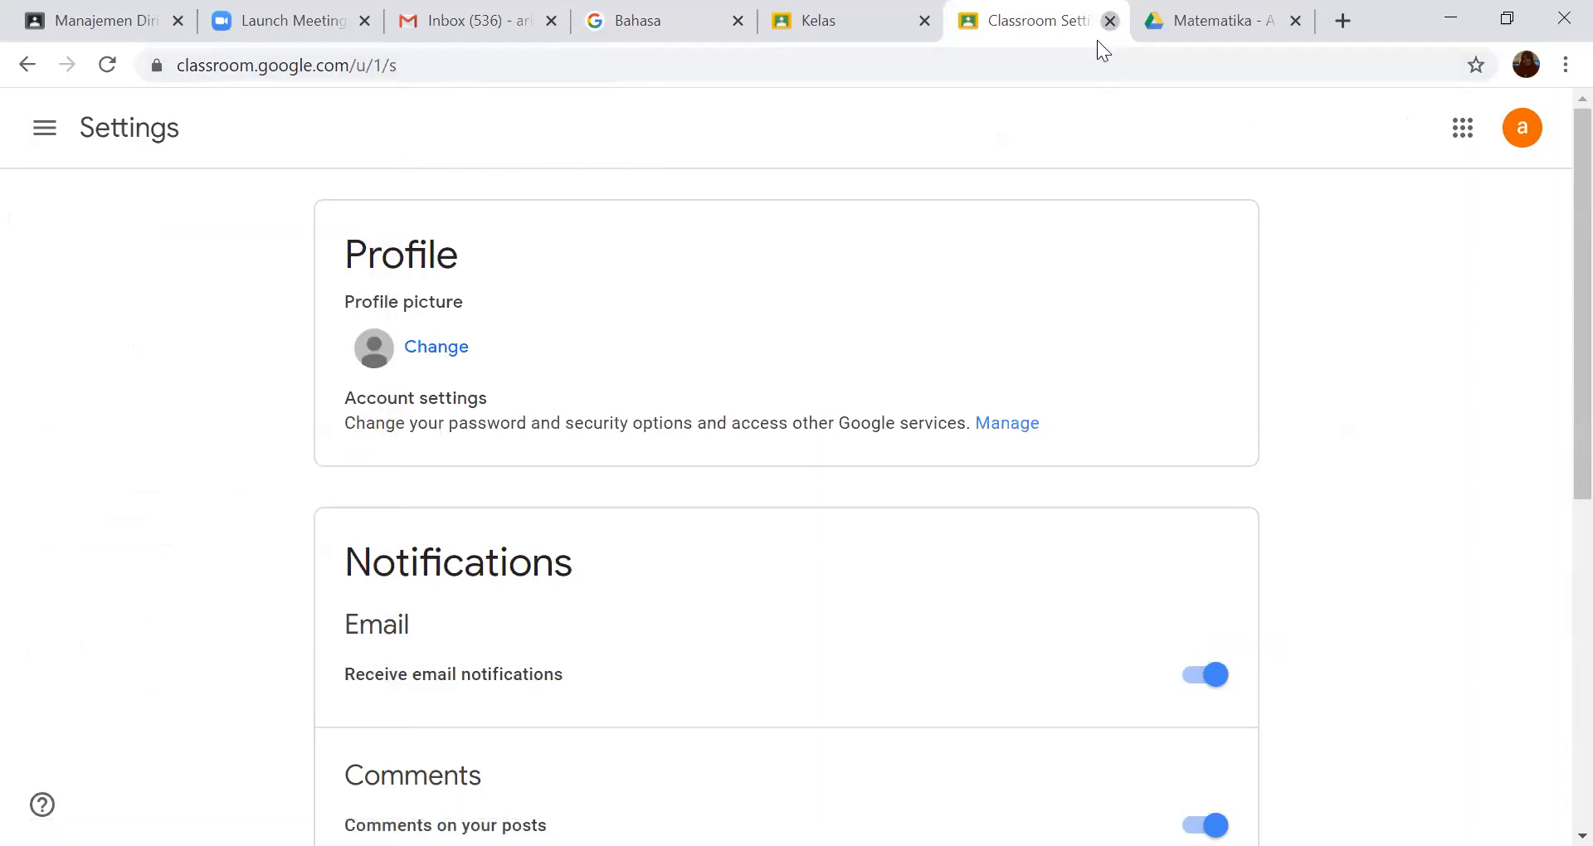
{"action": "left_click", "coordinate": [1110, 20]}
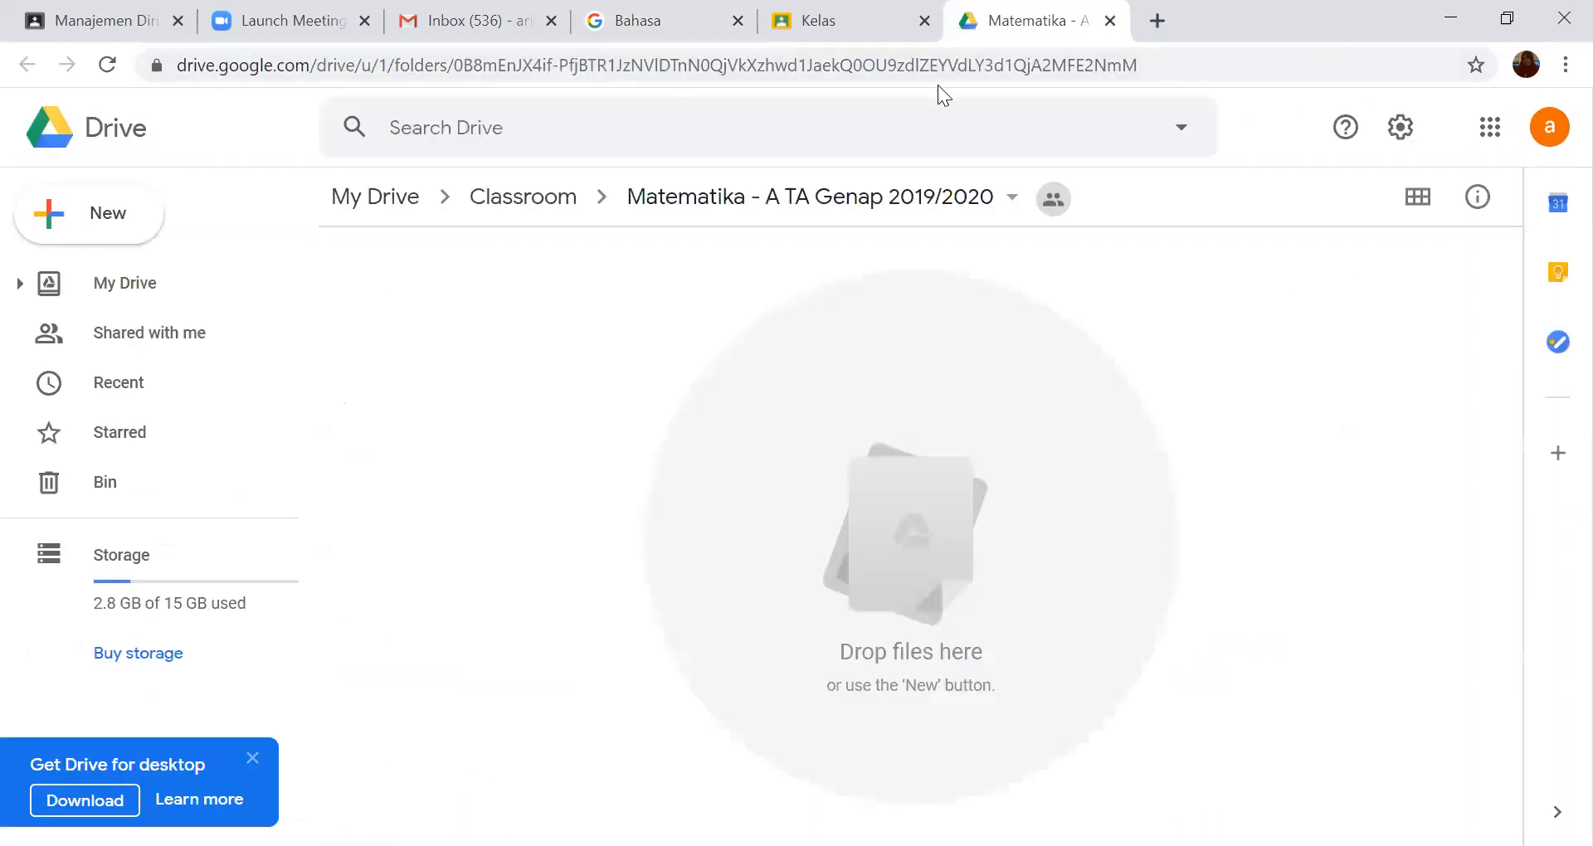
{"action": "left_click", "coordinate": [879, 38]}
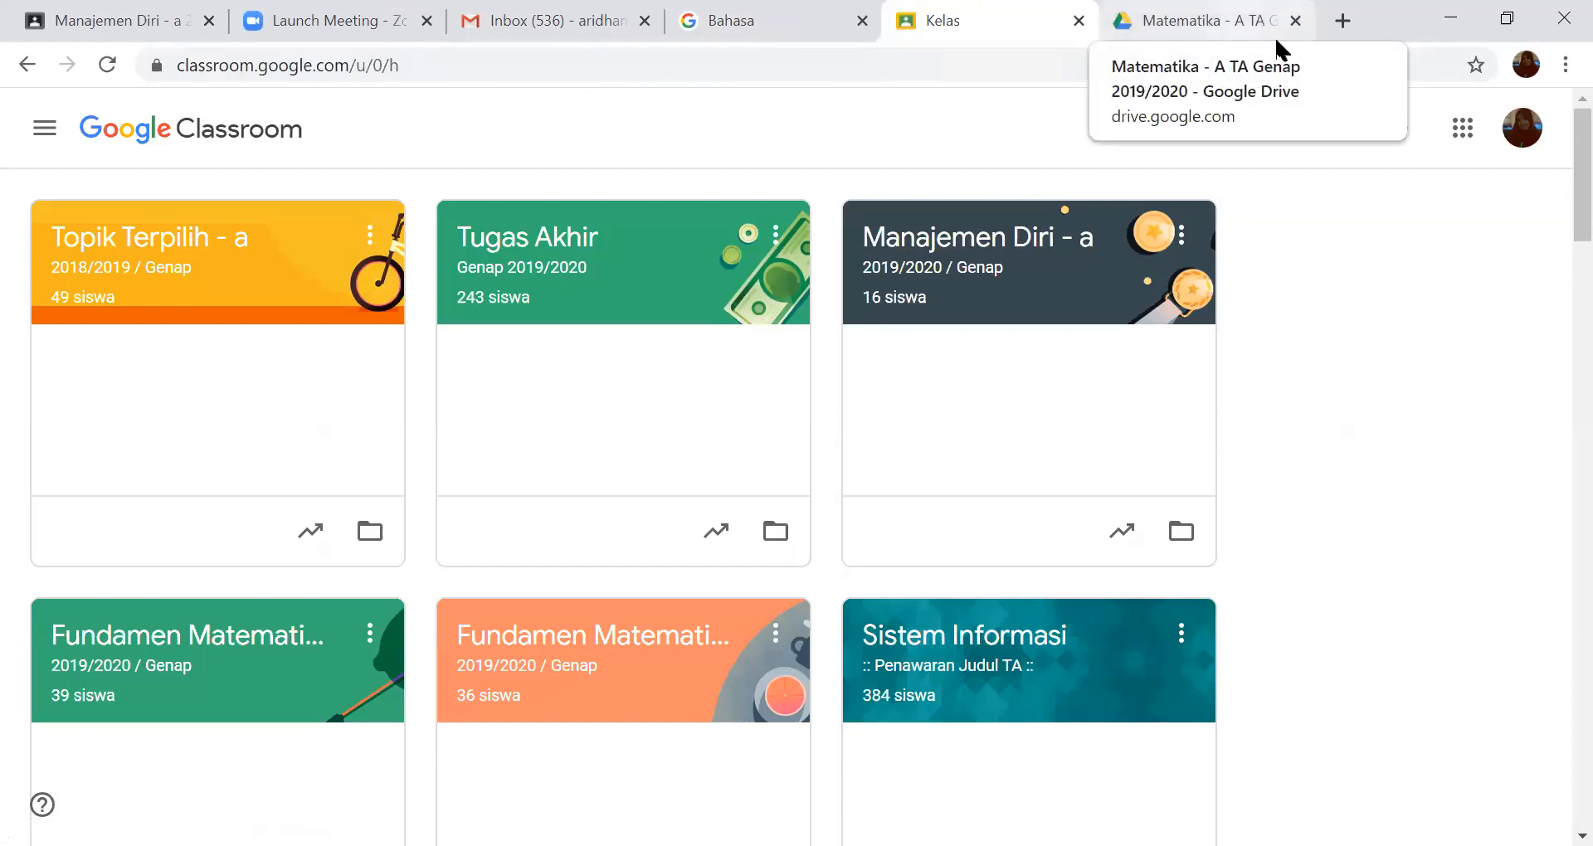
{"action": "left_click", "coordinate": [1342, 22]}
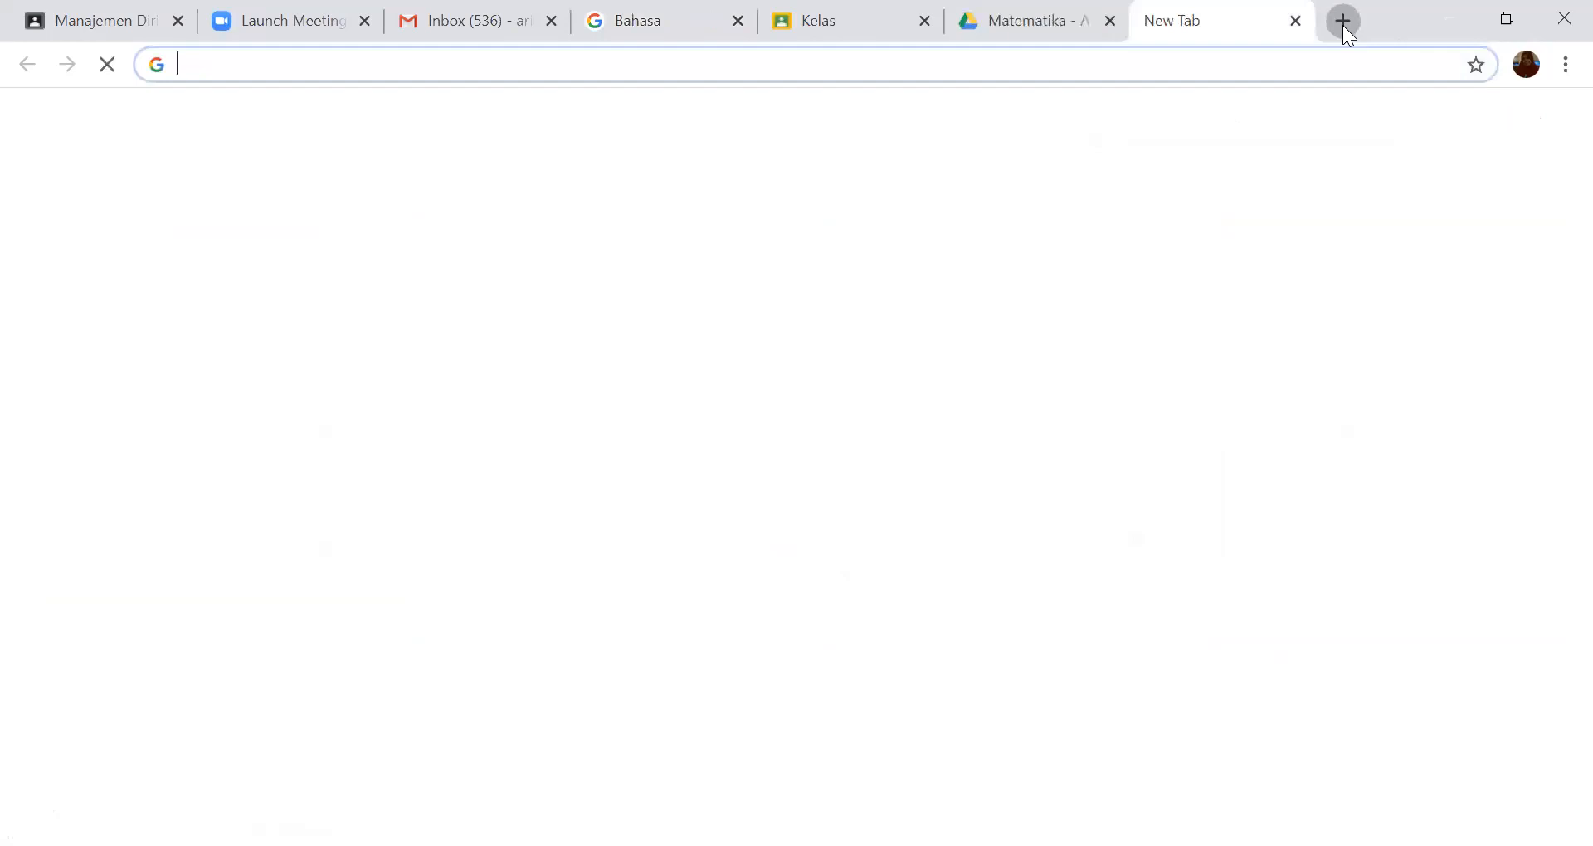
{"action": "left_click", "coordinate": [1298, 22]}
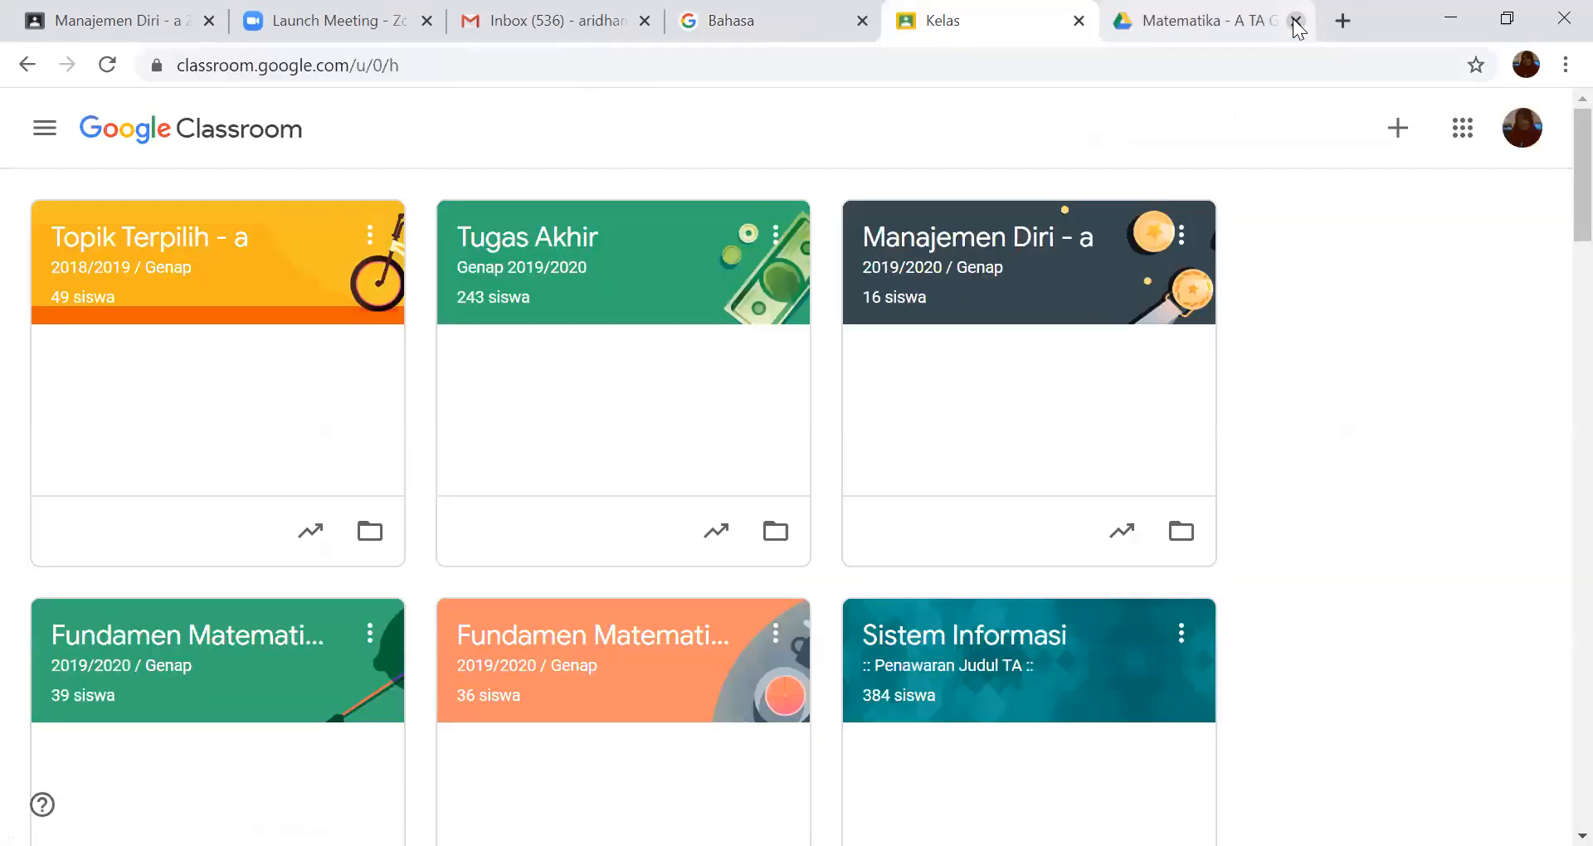
- Switch to the Drive folder page of "Matematika - A" and load classroom.google.com/u in its place
{"action": "left_click", "coordinate": [1305, 38]}
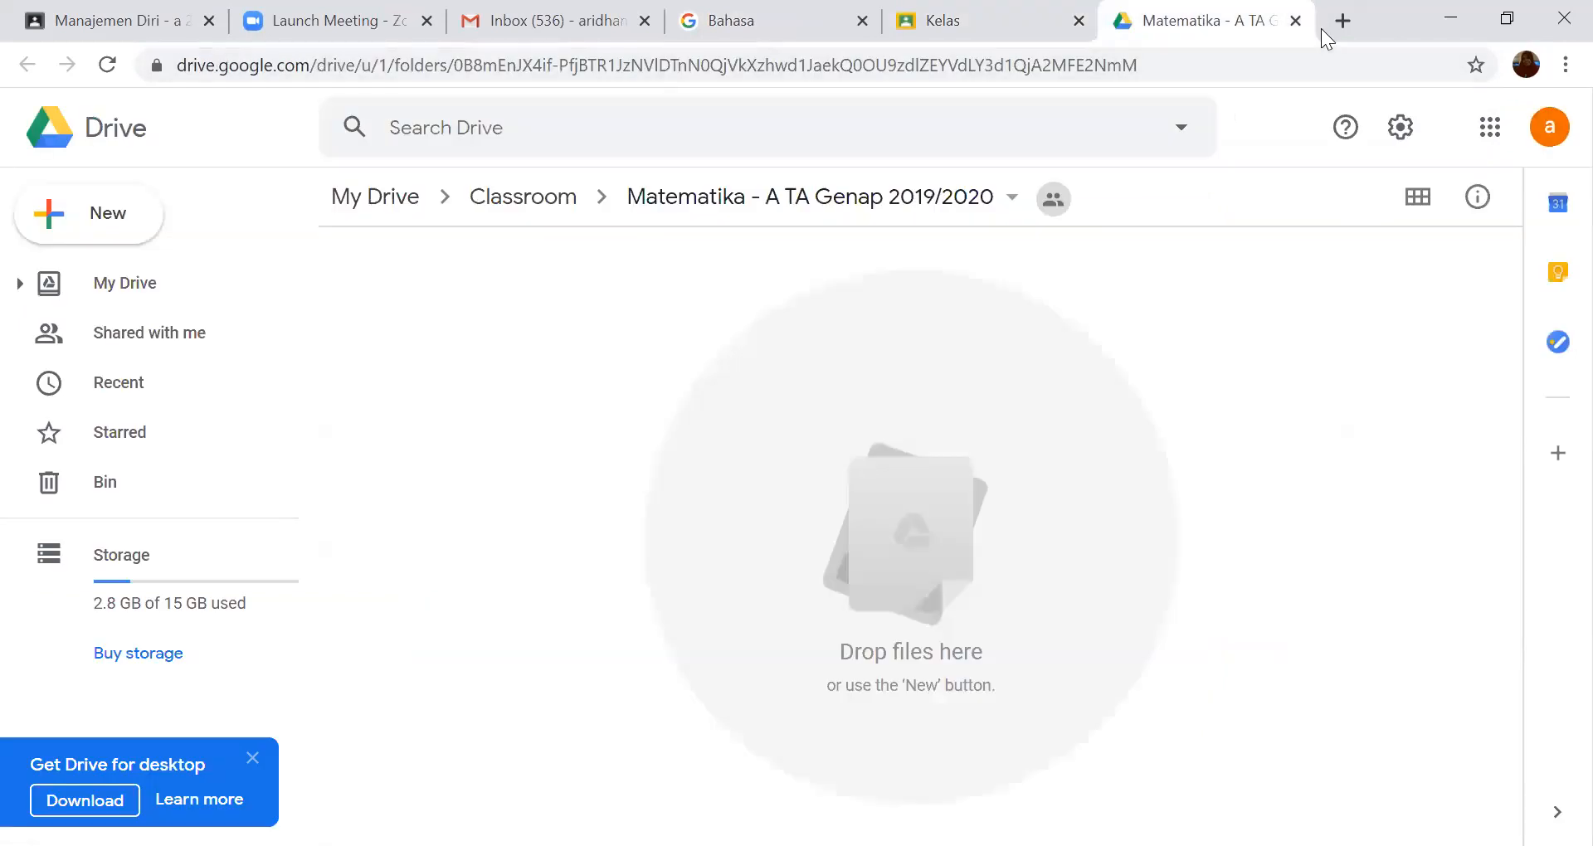
{"action": "left_click", "coordinate": [1173, 67]}
{"action": "left_click", "coordinate": [1269, 71]}
{"action": "left_click_drag", "start_coordinate": [1219, 74], "coordinate": [177, 76]}
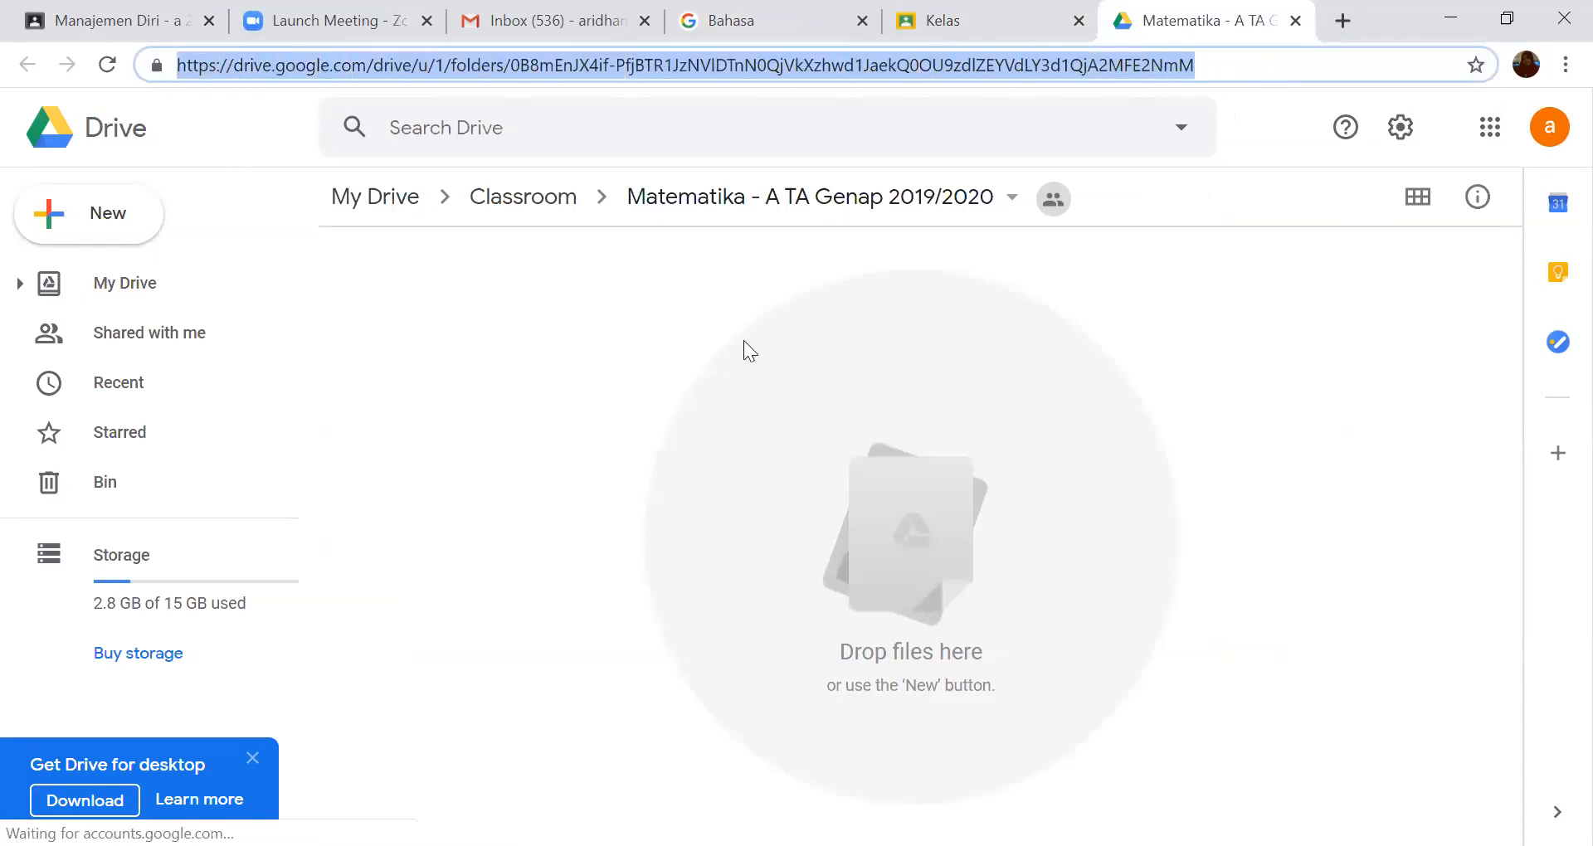
{"action": "type", "text": "class"}
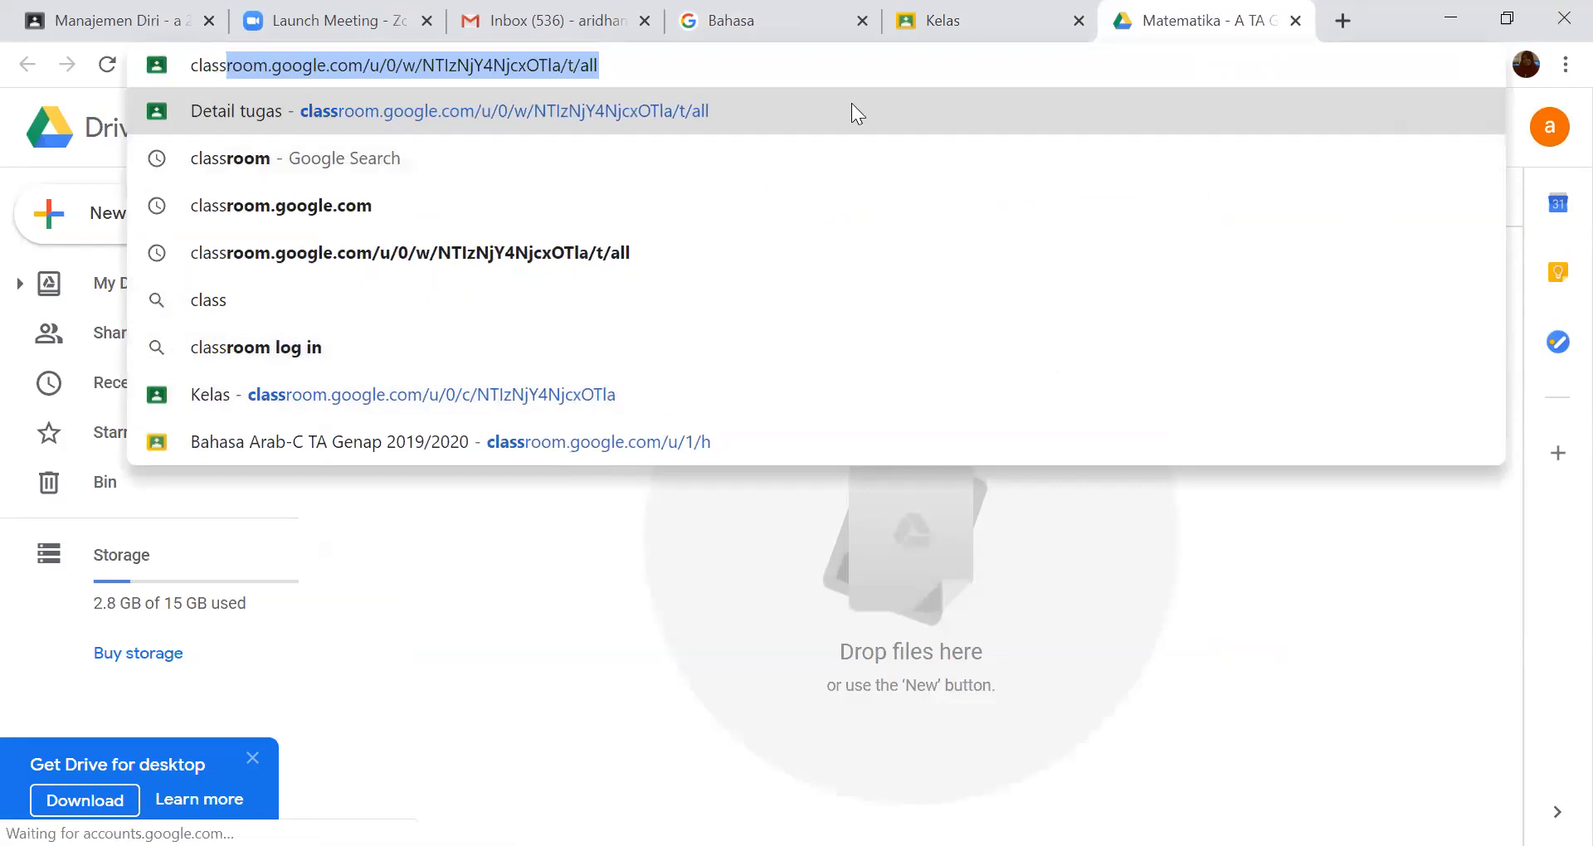
{"action": "left_click", "coordinate": [688, 62]}
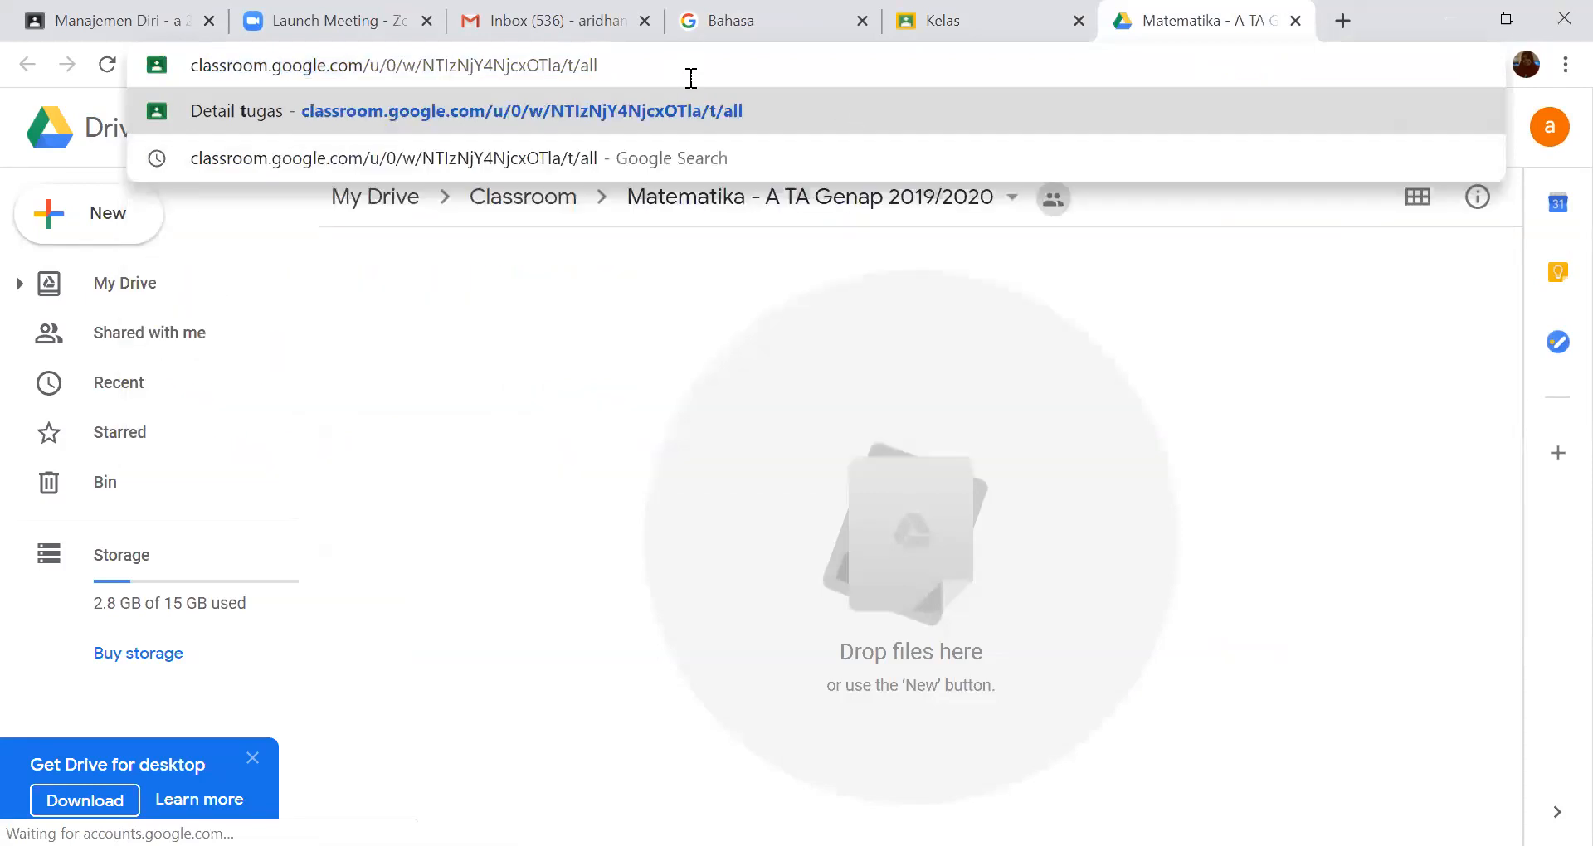
{"action": "key", "text": "BackSpace"}
{"action": "key", "text": "BackSpace"}
{"action": "key", "text": "BackSpace"}
{"action": "key", "text": "BackSpace"}
{"action": "key", "text": "BackSpace"}
{"action": "key", "text": "BackSpace"}
{"action": "key", "text": "BackSpace"}
{"action": "key", "text": "BackSpace"}
{"action": "key", "text": "BackSpace"}
{"action": "key", "text": "BackSpace"}
{"action": "key", "text": "BackSpace"}
{"action": "key", "text": "BackSpace"}
{"action": "key", "text": "BackSpace"}
{"action": "key", "text": "BackSpace"}
{"action": "key", "text": "BackSpace"}
{"action": "key", "text": "BackSpace"}
{"action": "key", "text": "BackSpace"}
{"action": "key", "text": "BackSpace"}
{"action": "key", "text": "BackSpace"}
{"action": "key", "text": "BackSpace"}
{"action": "key", "text": "BackSpace"}
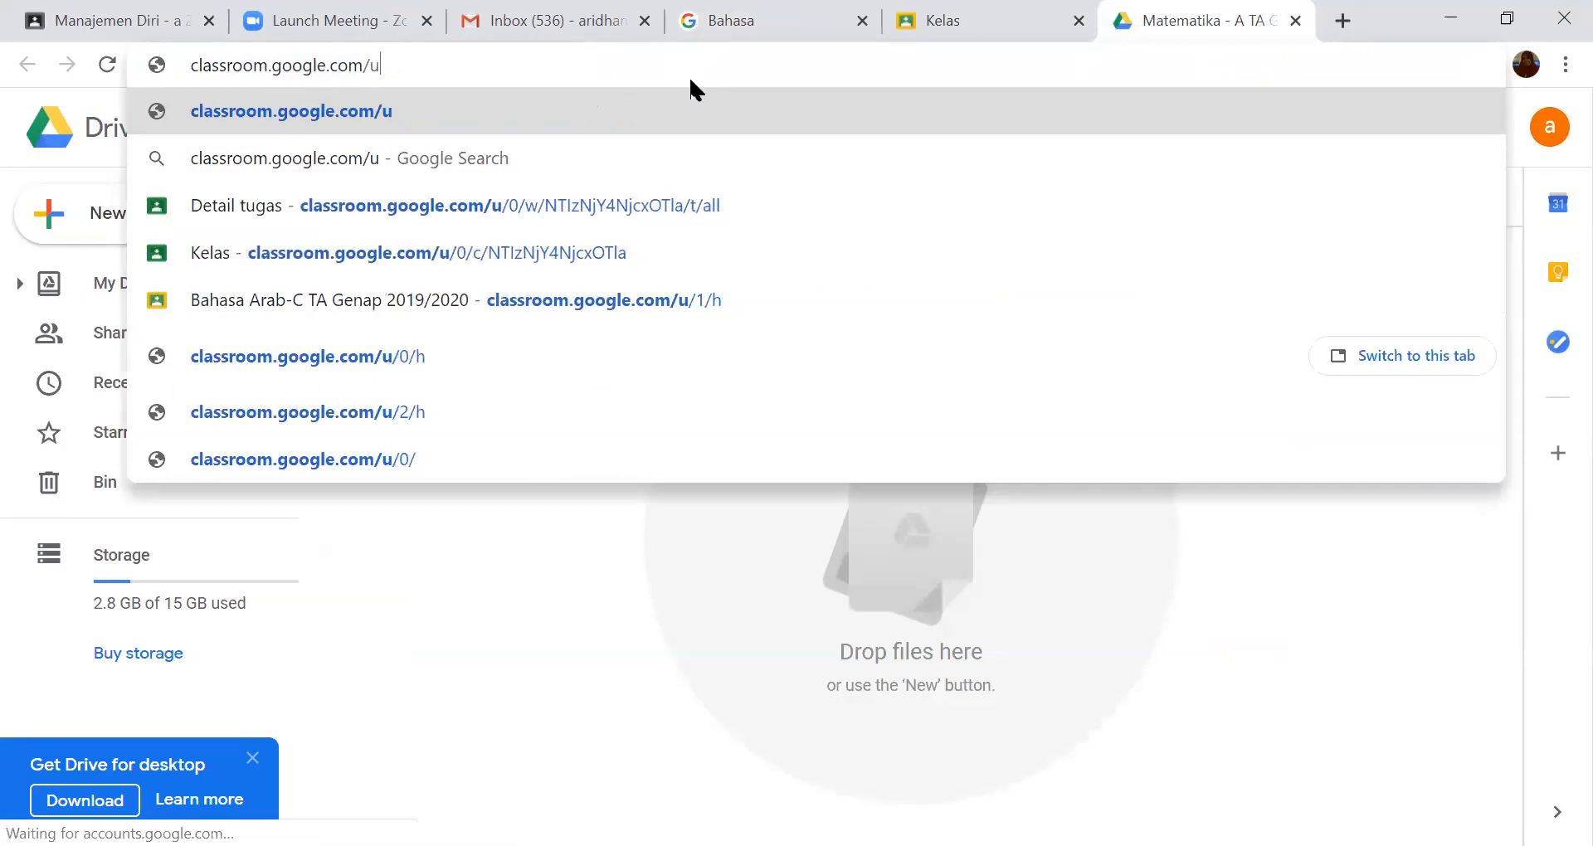
{"action": "key", "text": "Return"}
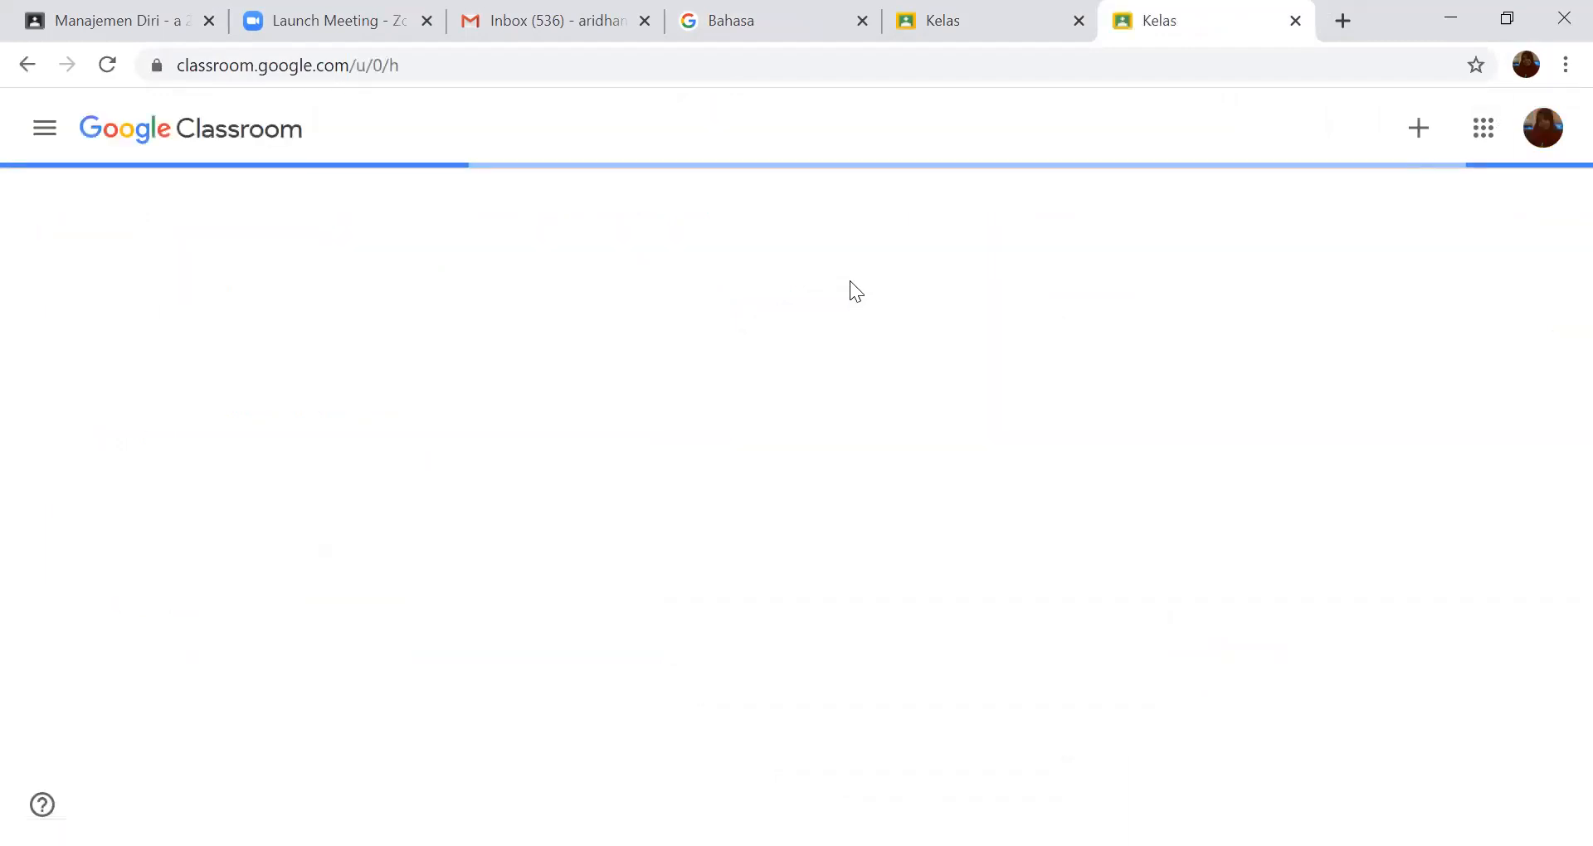
- Switch Classroom to the account that teaches "Bahasa Arab-C" and "Matematika - A", and open its Setelan page
{"action": "left_click", "coordinate": [1550, 125]}
{"action": "left_click", "coordinate": [1299, 540]}
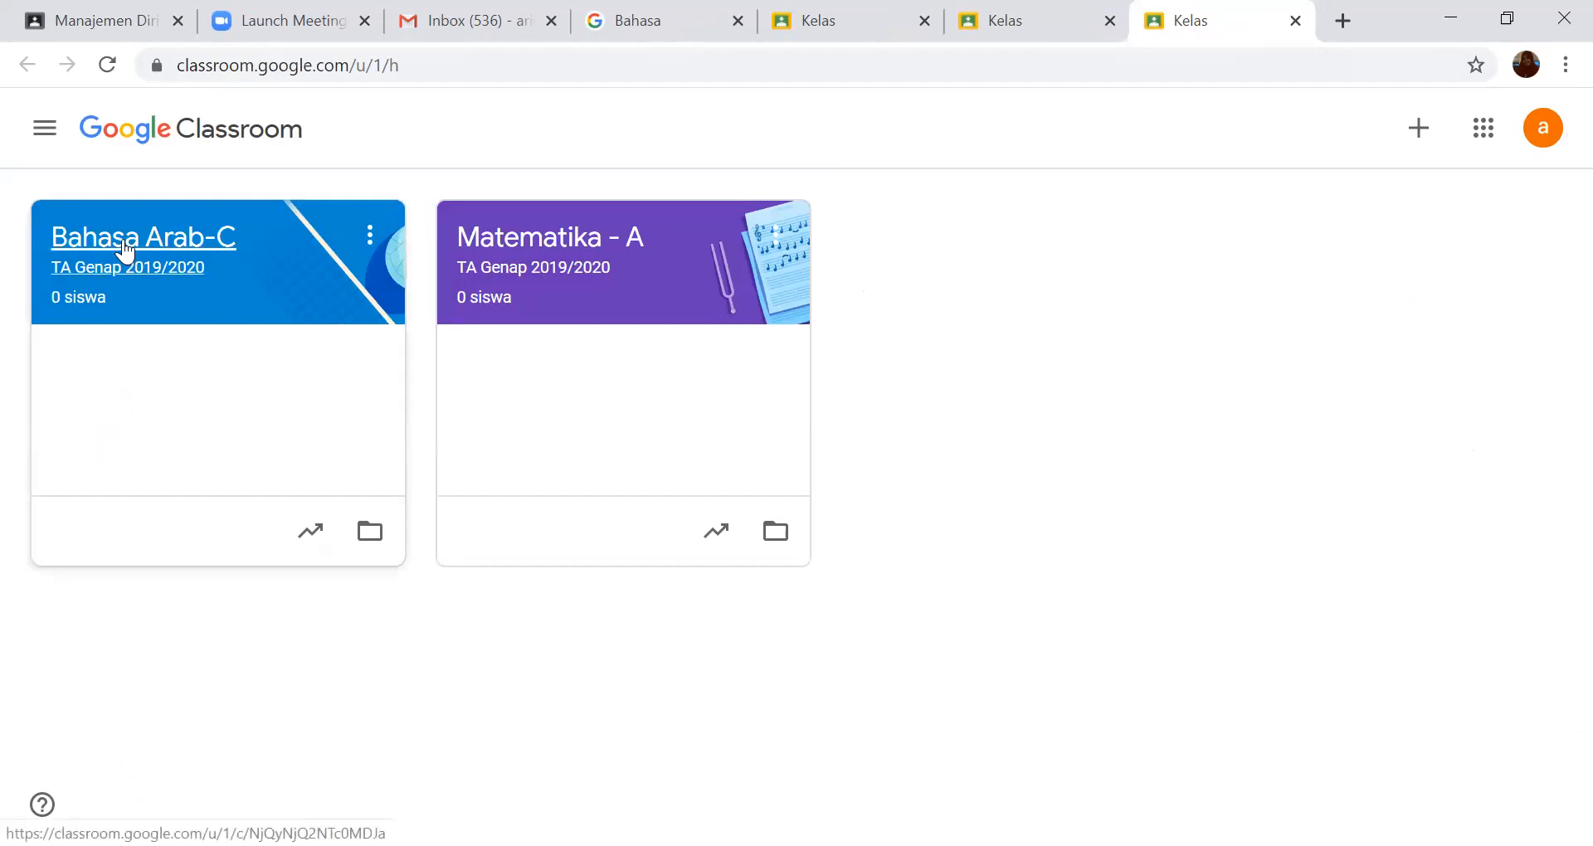
{"action": "left_click", "coordinate": [44, 131]}
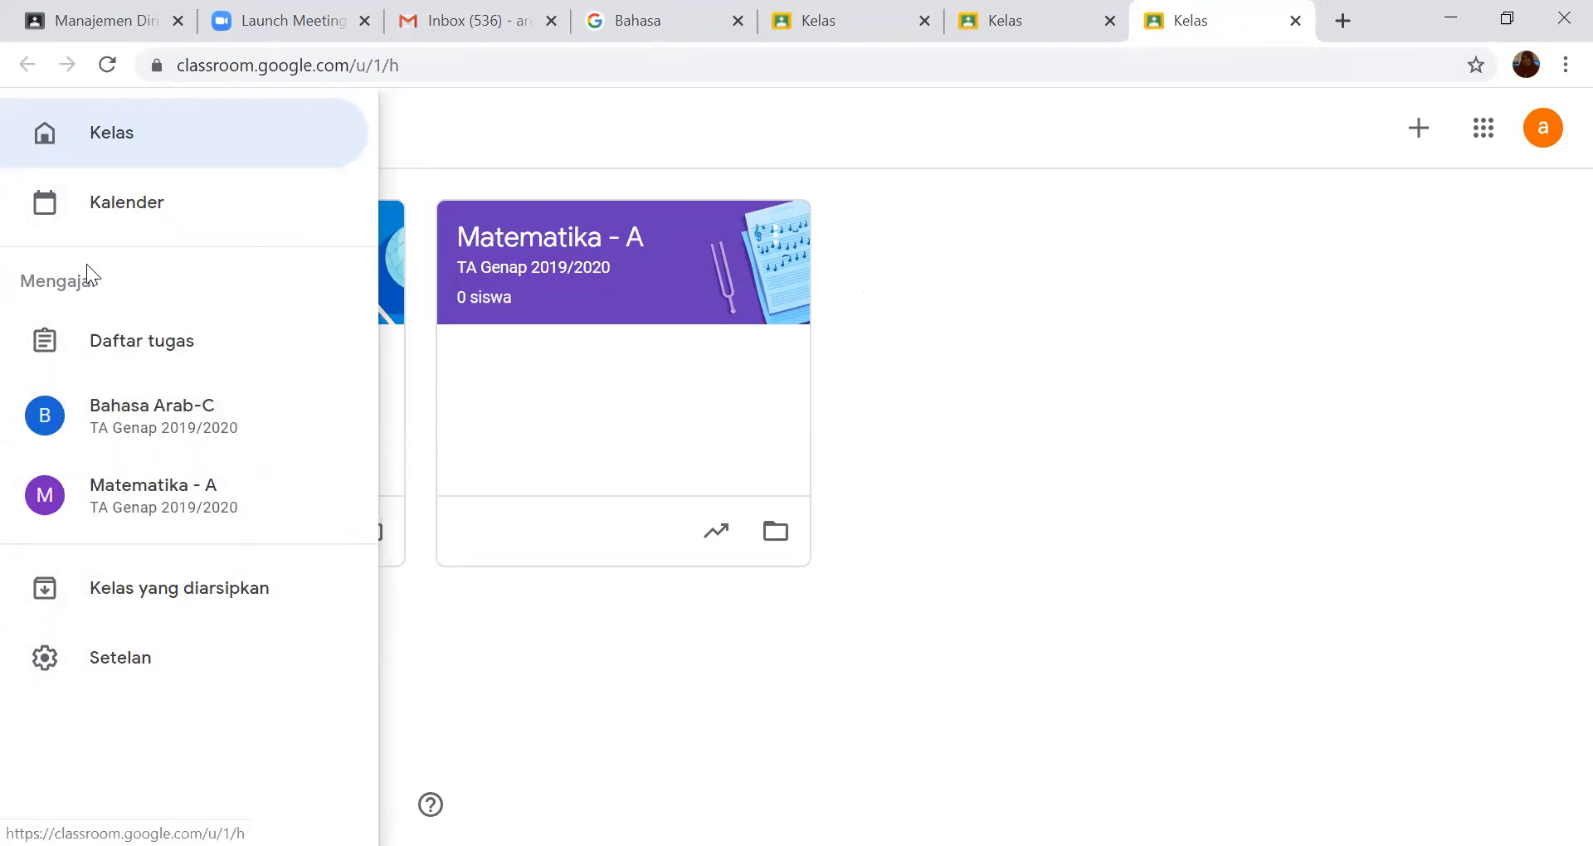
{"action": "left_click", "coordinate": [119, 669]}
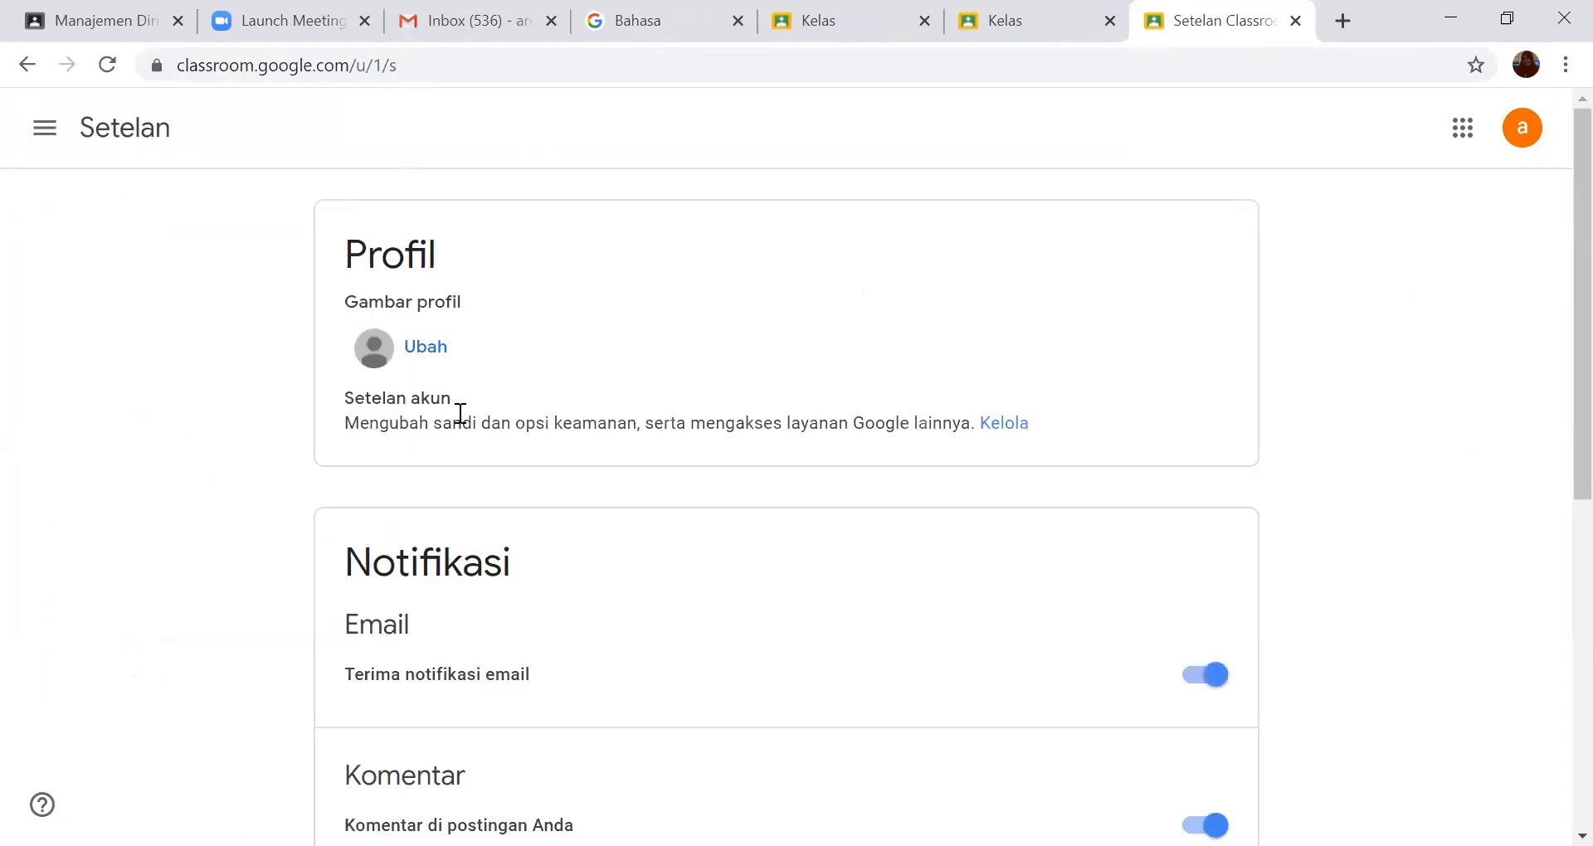
- Turn the "Terima notifikasi email" notification setting off and back on
{"action": "scroll", "coordinate": [641, 428], "scroll_direction": "down", "scroll_amount": 1}
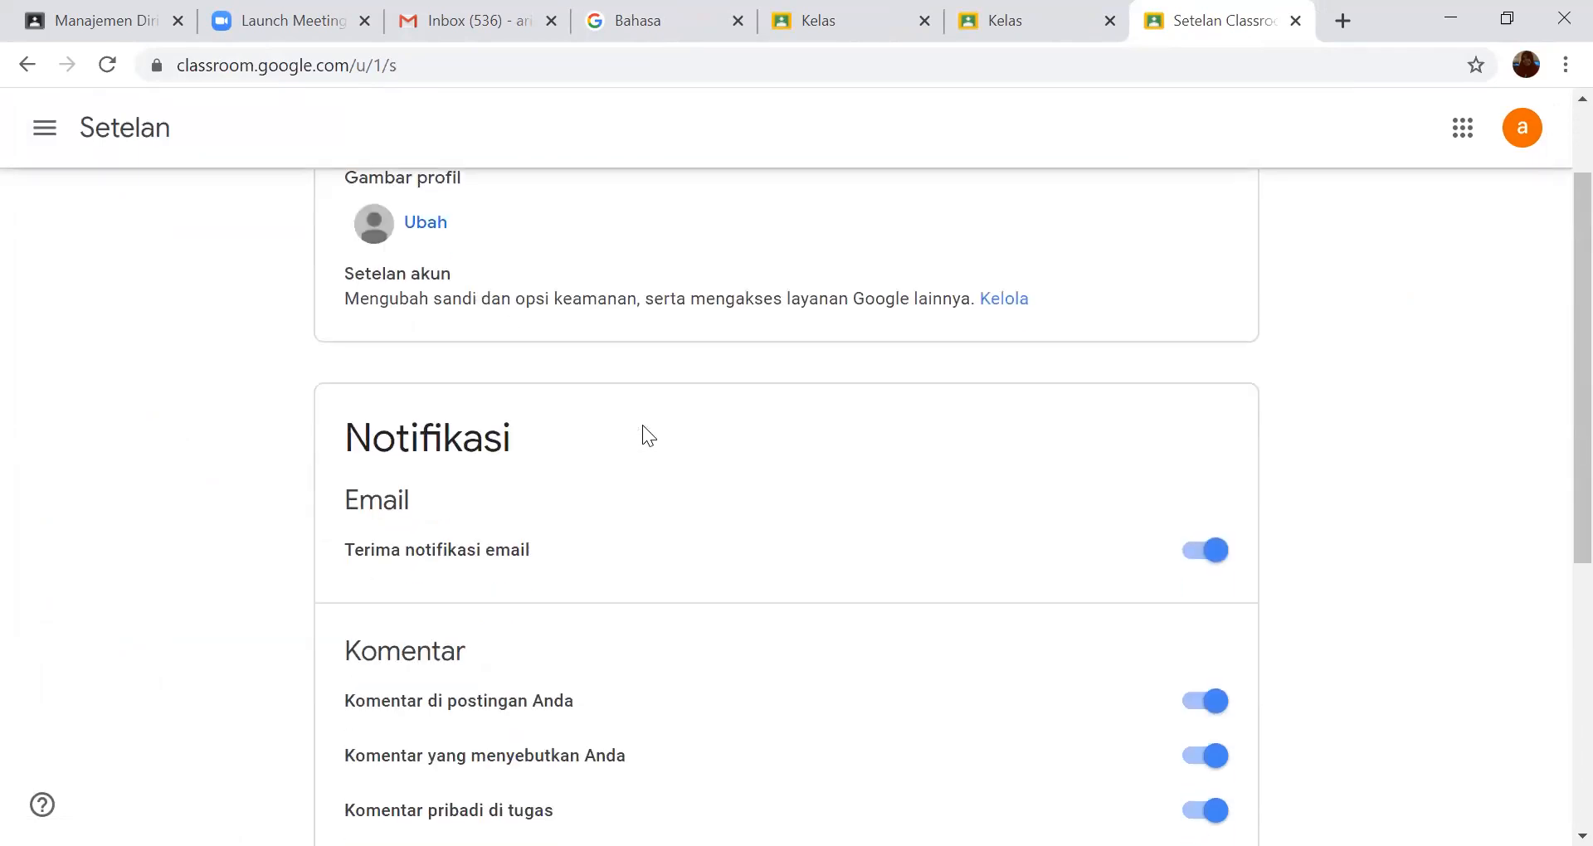
{"action": "scroll", "coordinate": [641, 427], "scroll_direction": "up", "scroll_amount": 1}
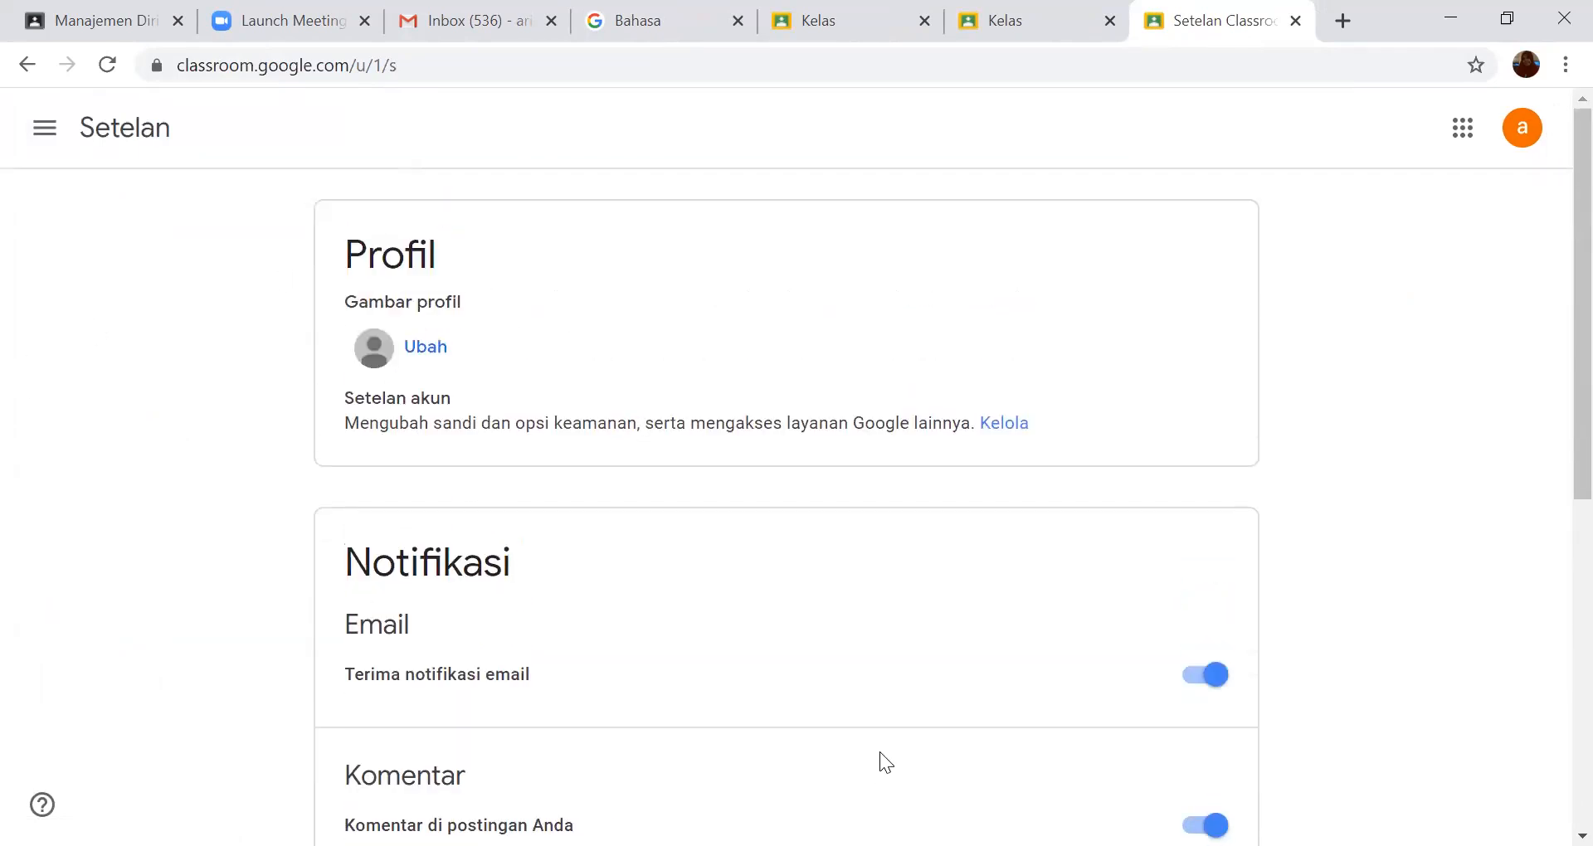
{"action": "scroll", "coordinate": [898, 711], "scroll_direction": "down", "scroll_amount": 3}
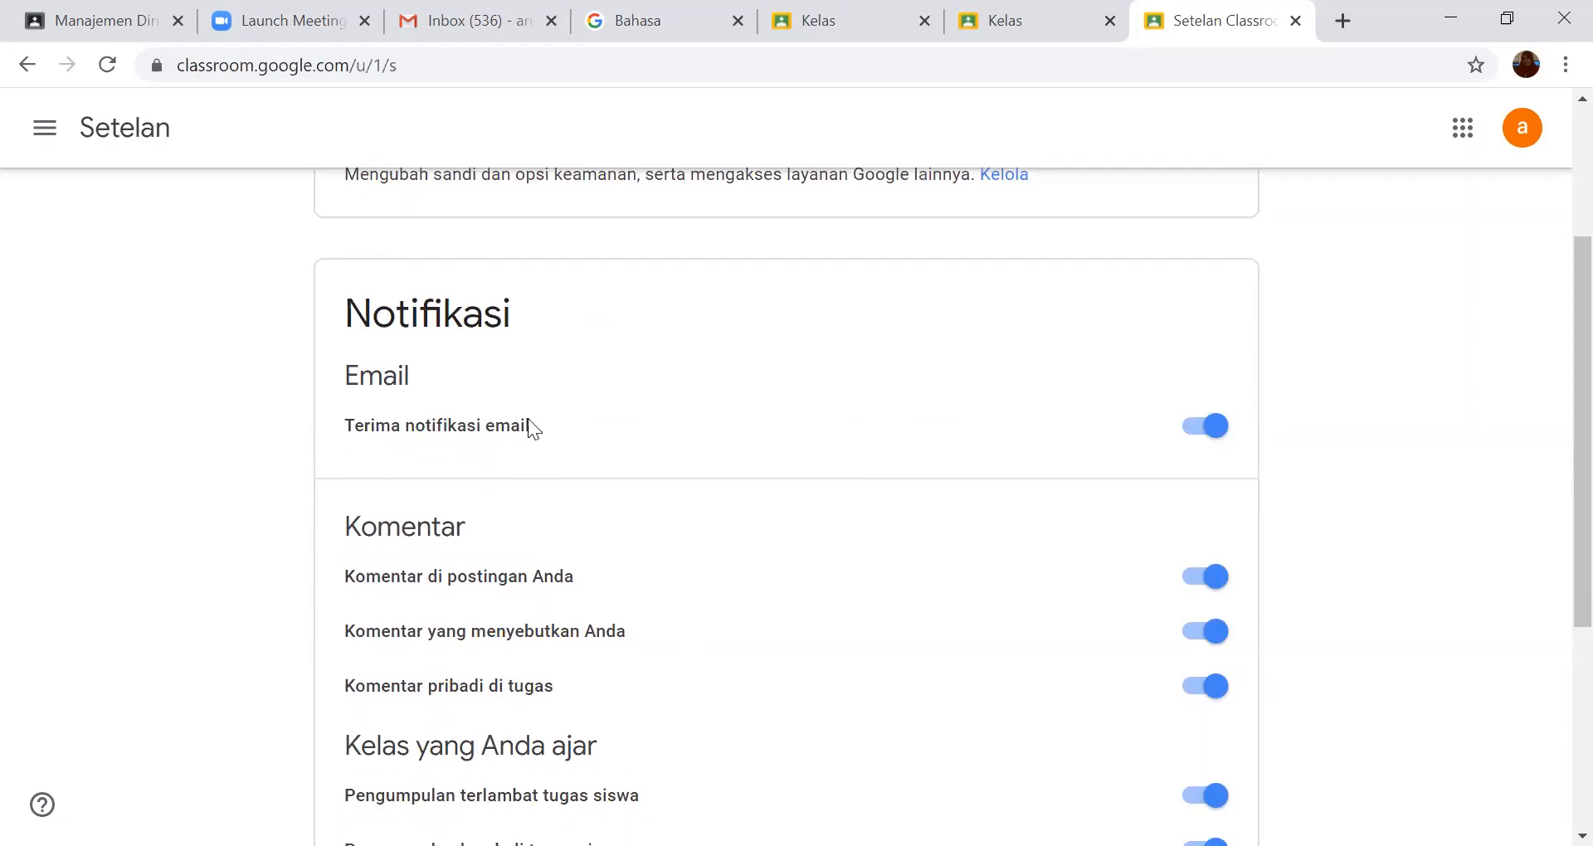
{"action": "left_click", "coordinate": [1196, 430]}
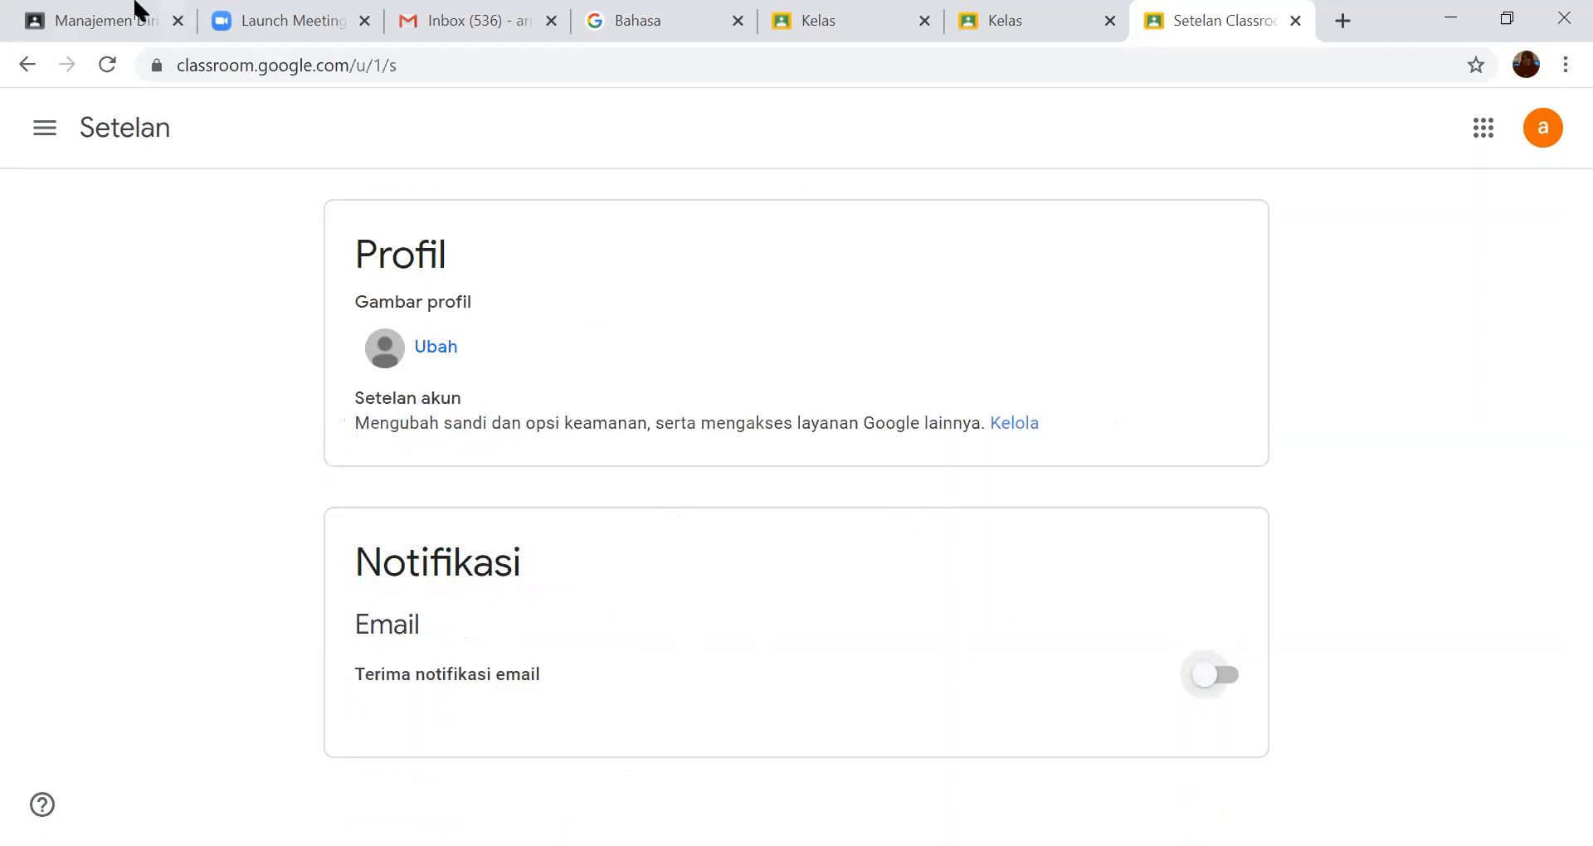
{"action": "left_click", "coordinate": [1224, 676]}
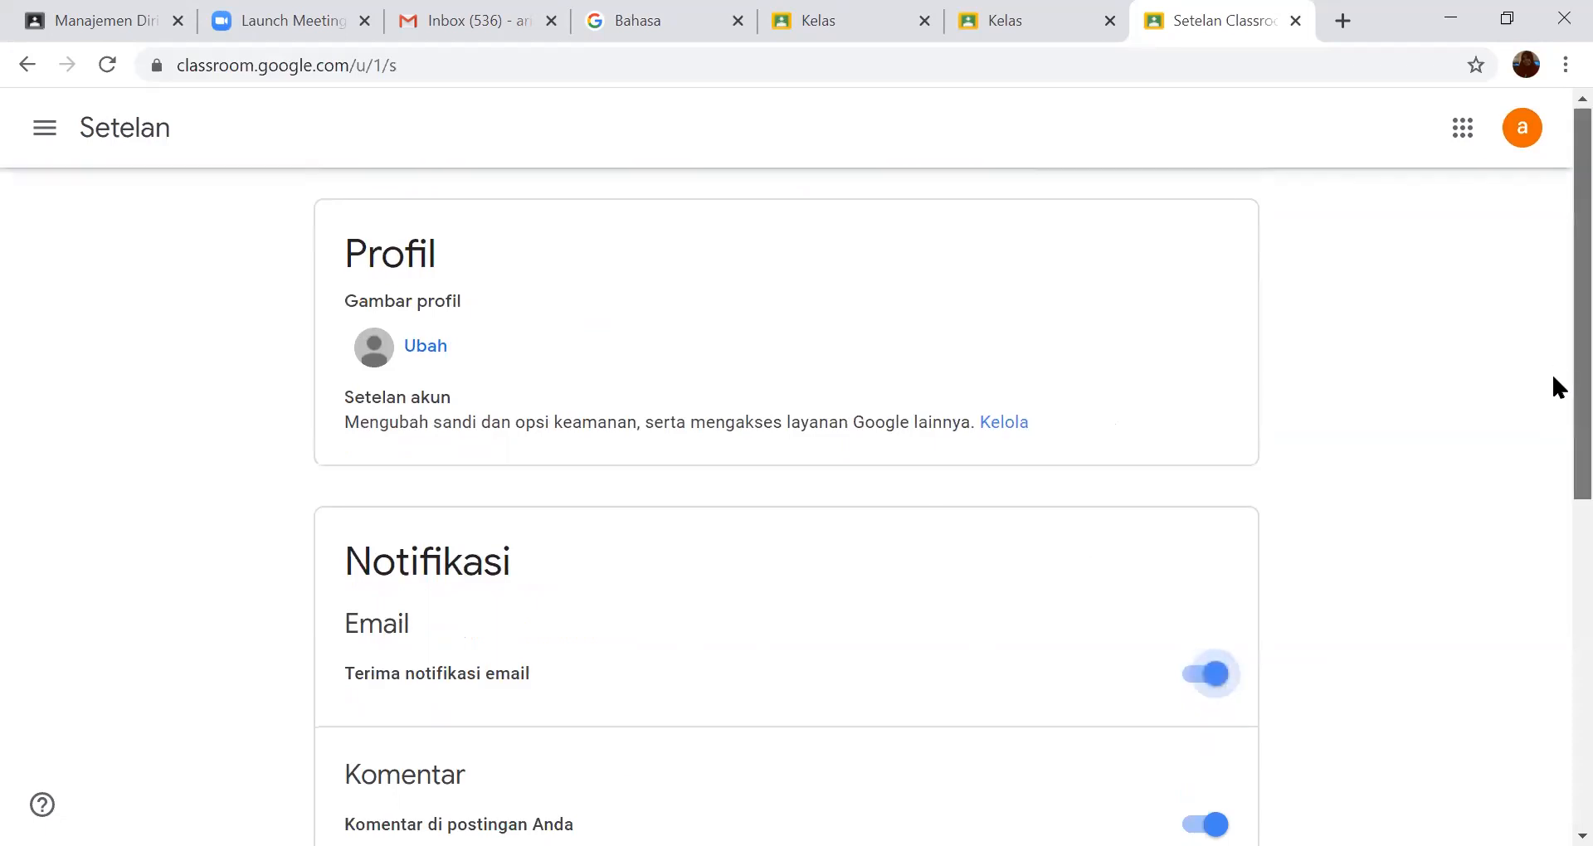
- Turn the notifications for late submissions and resubmissions of student work off and back on, one after the other
{"action": "scroll", "coordinate": [1558, 531], "scroll_direction": "down", "scroll_amount": 3}
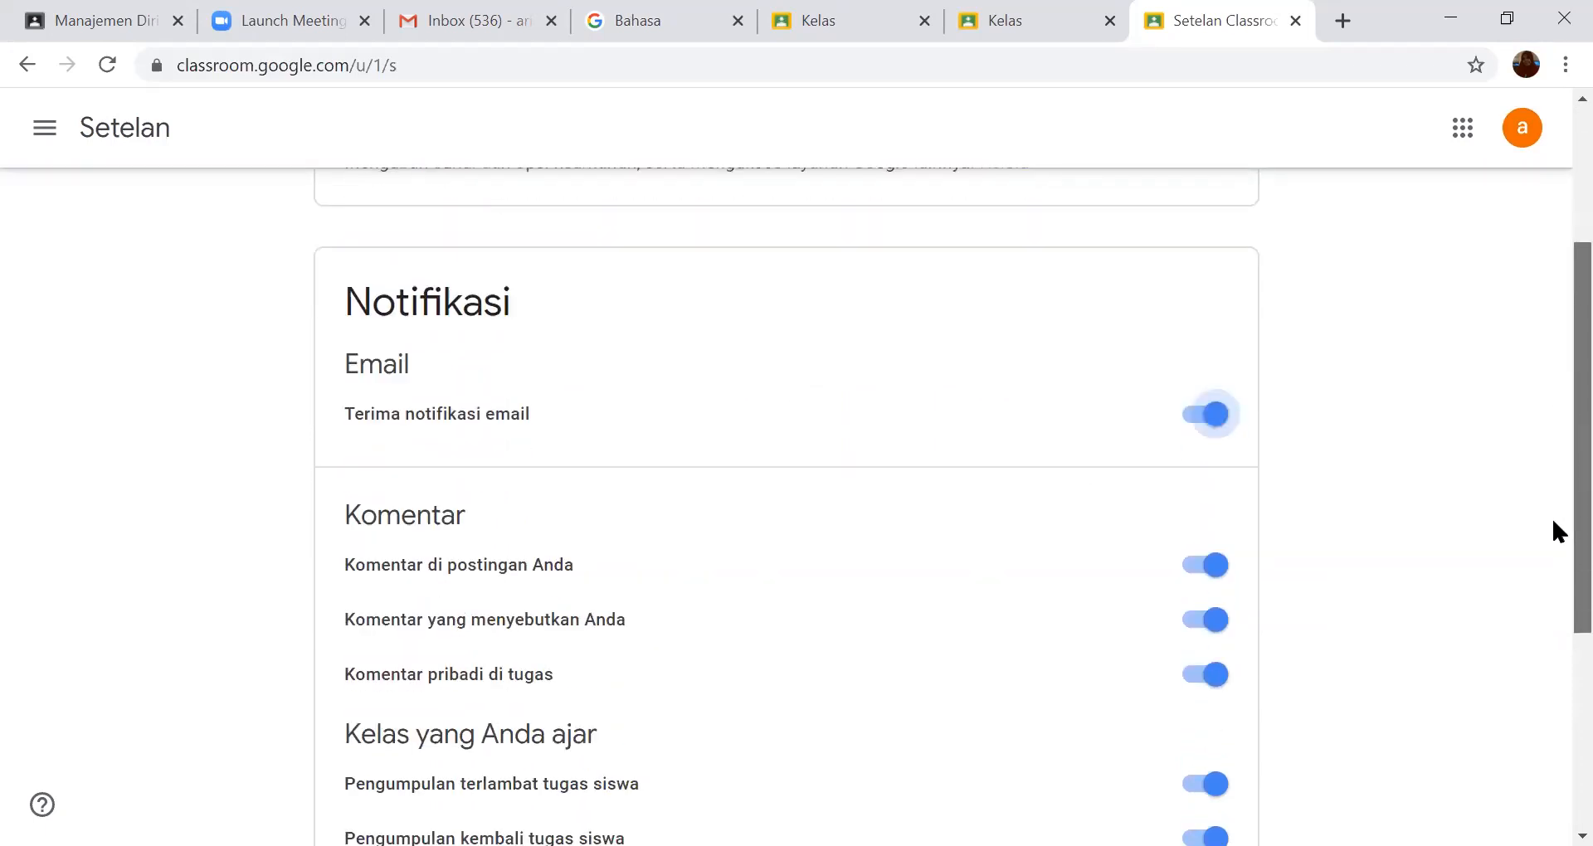
{"action": "scroll", "coordinate": [1558, 531], "scroll_direction": "down", "scroll_amount": 2}
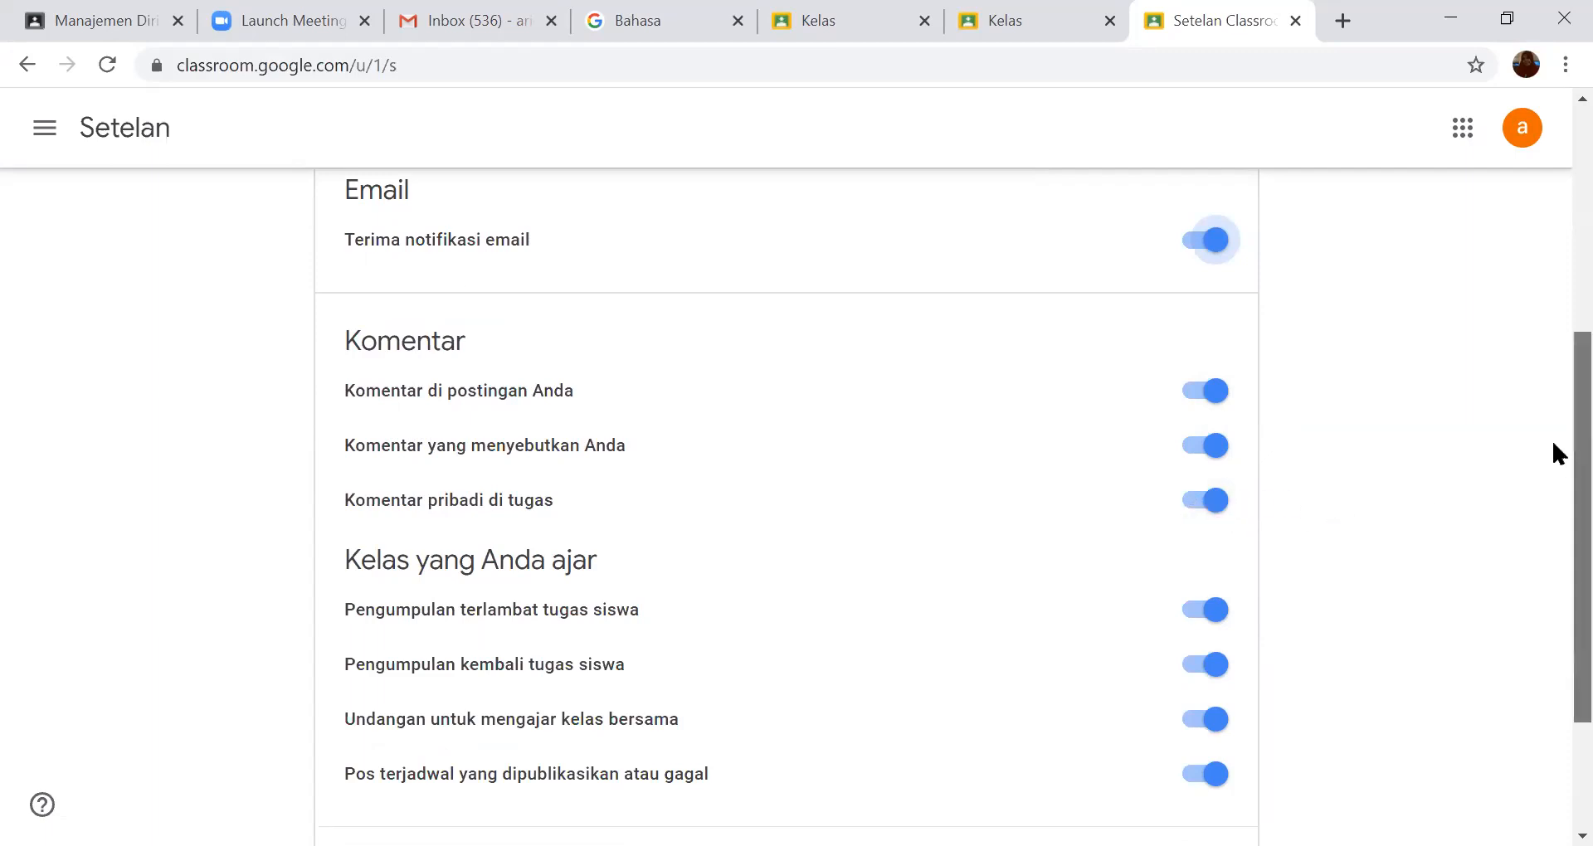
{"action": "scroll", "coordinate": [1553, 452], "scroll_direction": "down", "scroll_amount": 3}
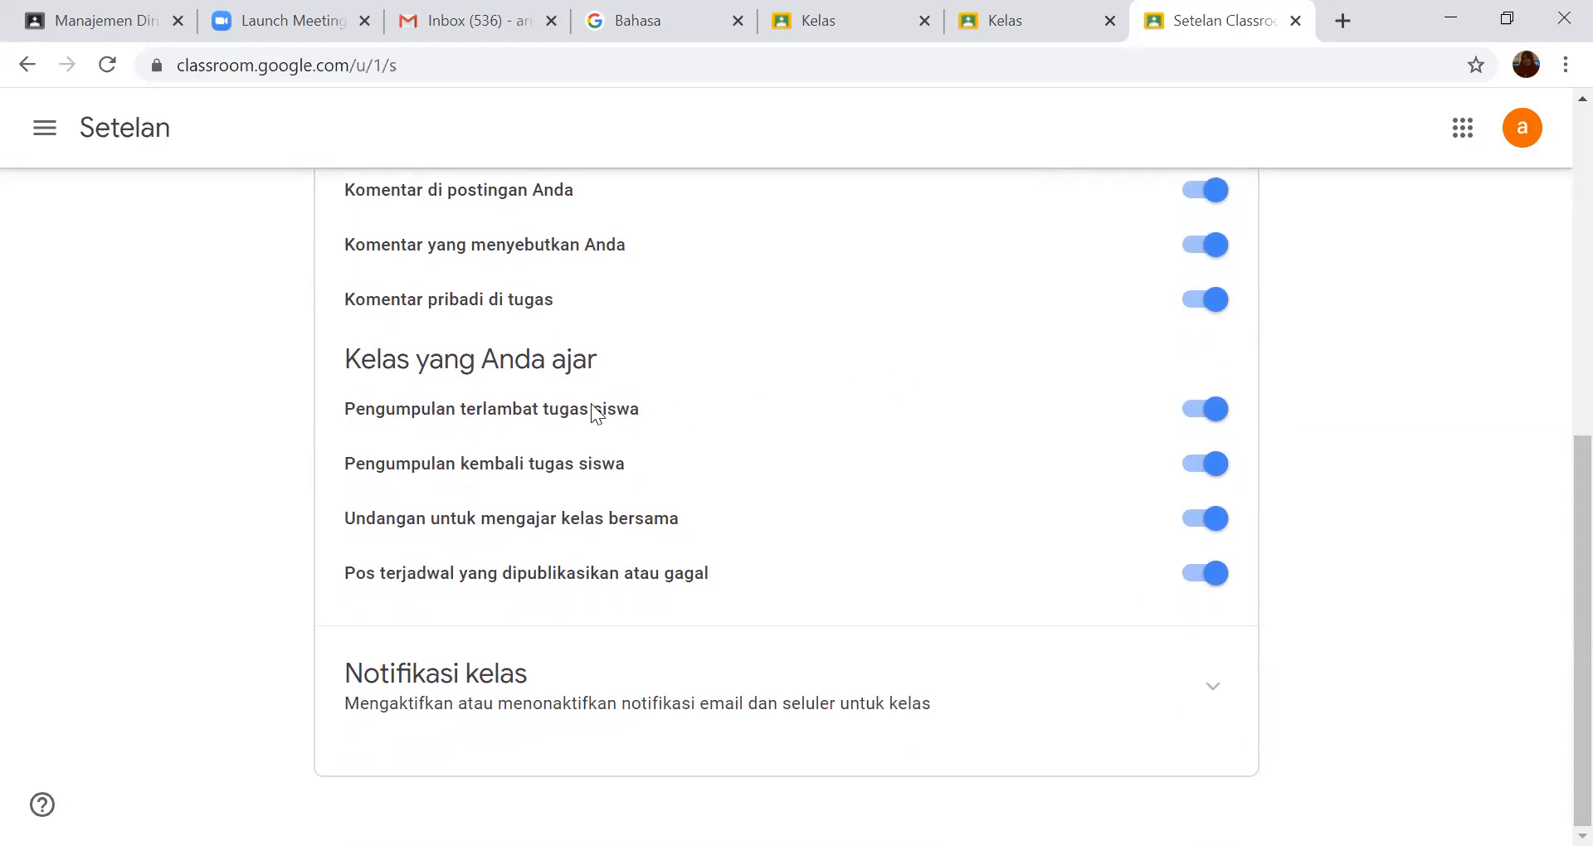
{"action": "left_click", "coordinate": [1188, 419]}
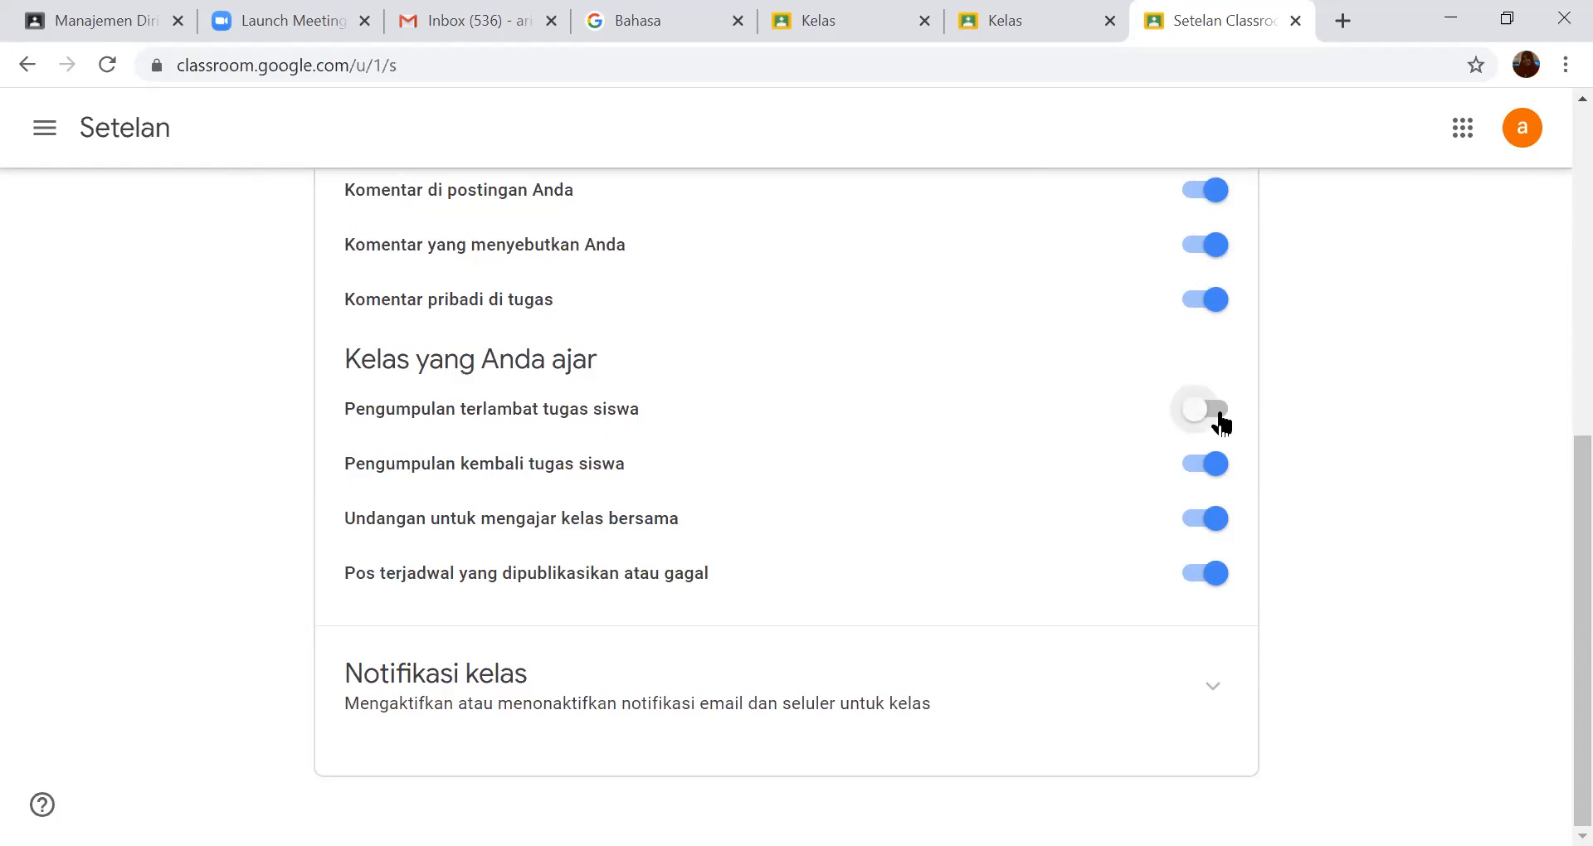
{"action": "left_click", "coordinate": [1221, 412]}
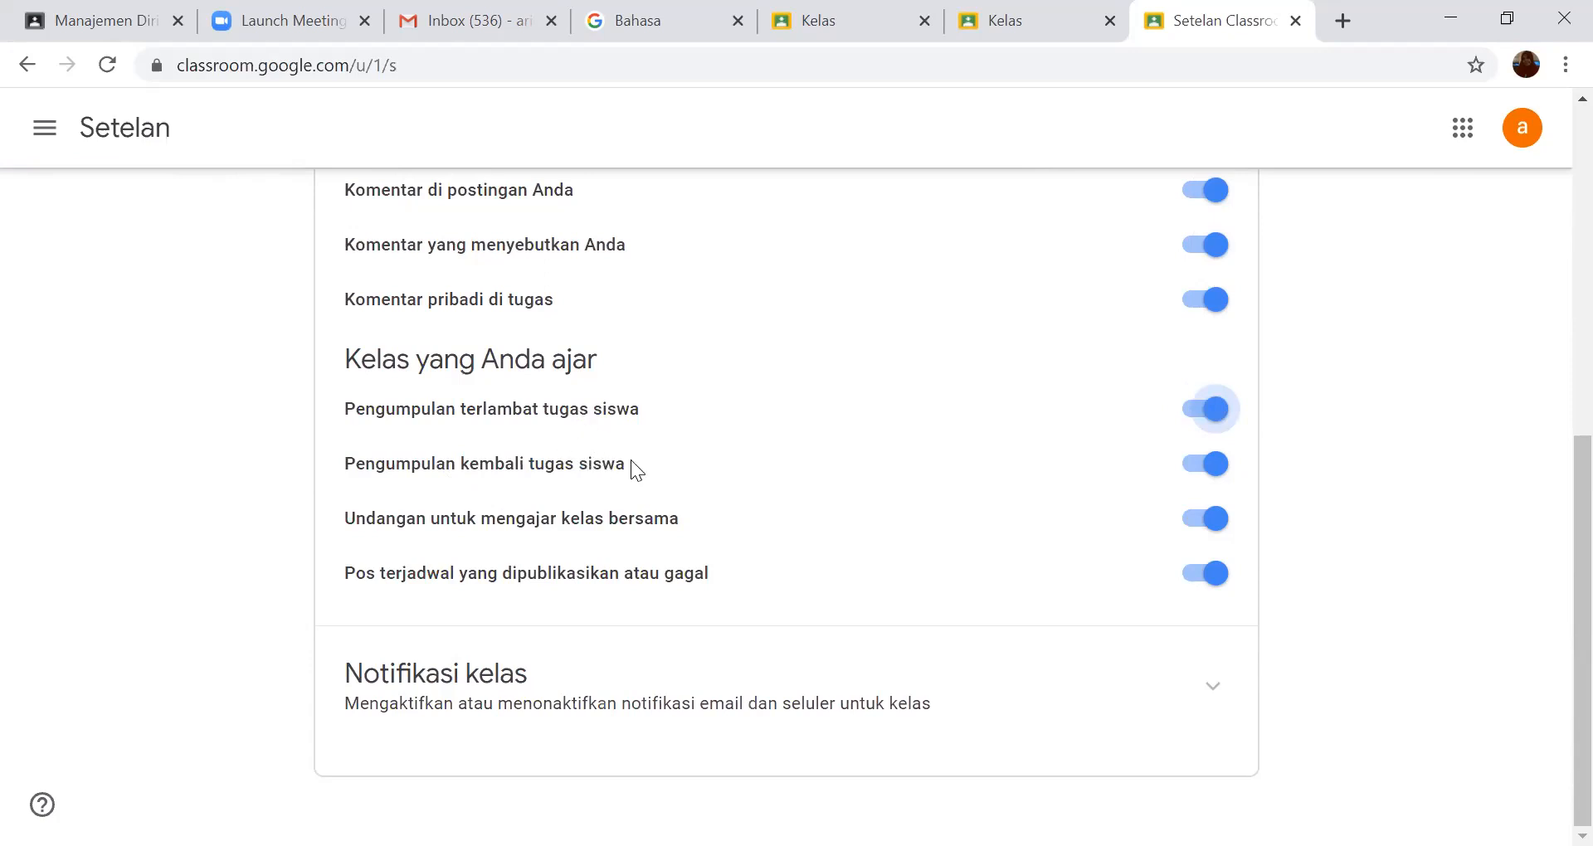
{"action": "left_click", "coordinate": [1193, 472]}
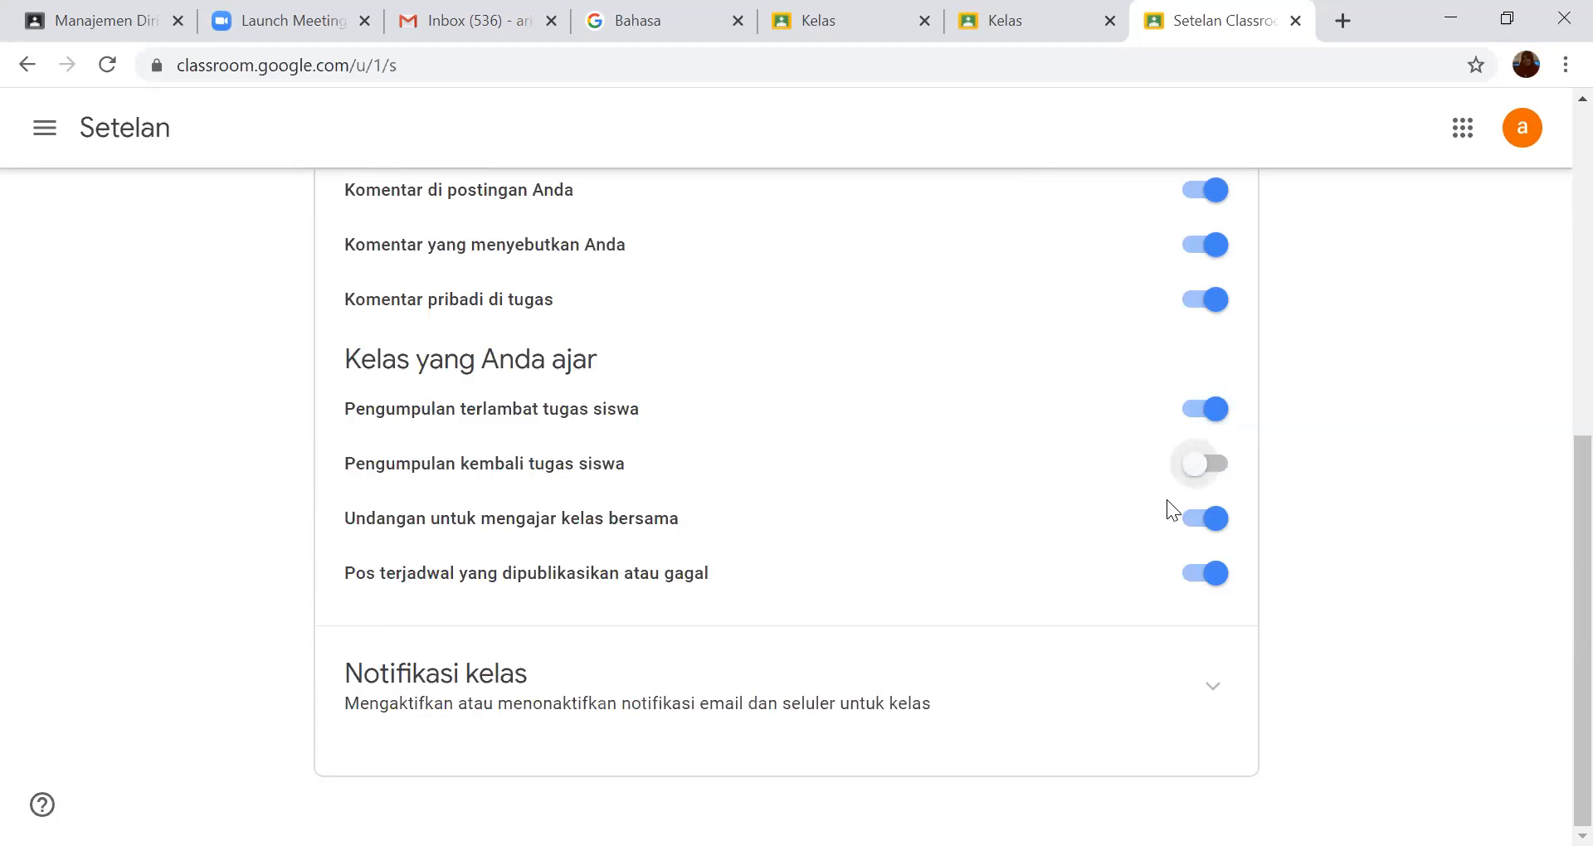
{"action": "left_click", "coordinate": [1223, 470]}
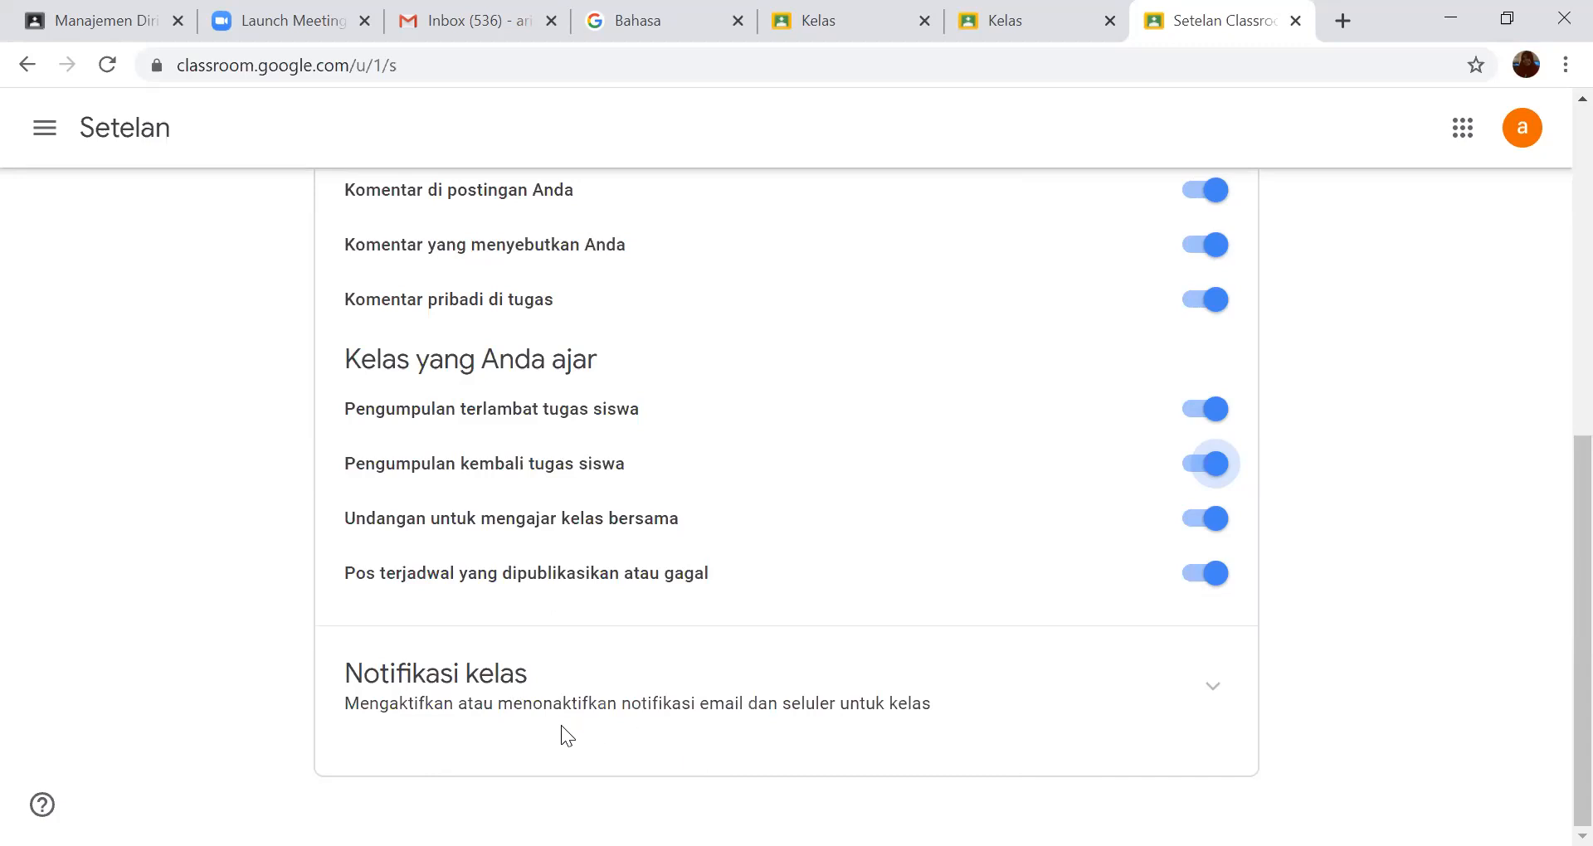
- Expand "Notifikasi kelas" to examine the notification settings of each class, and return to the Profil section
{"action": "left_click", "coordinate": [1213, 692]}
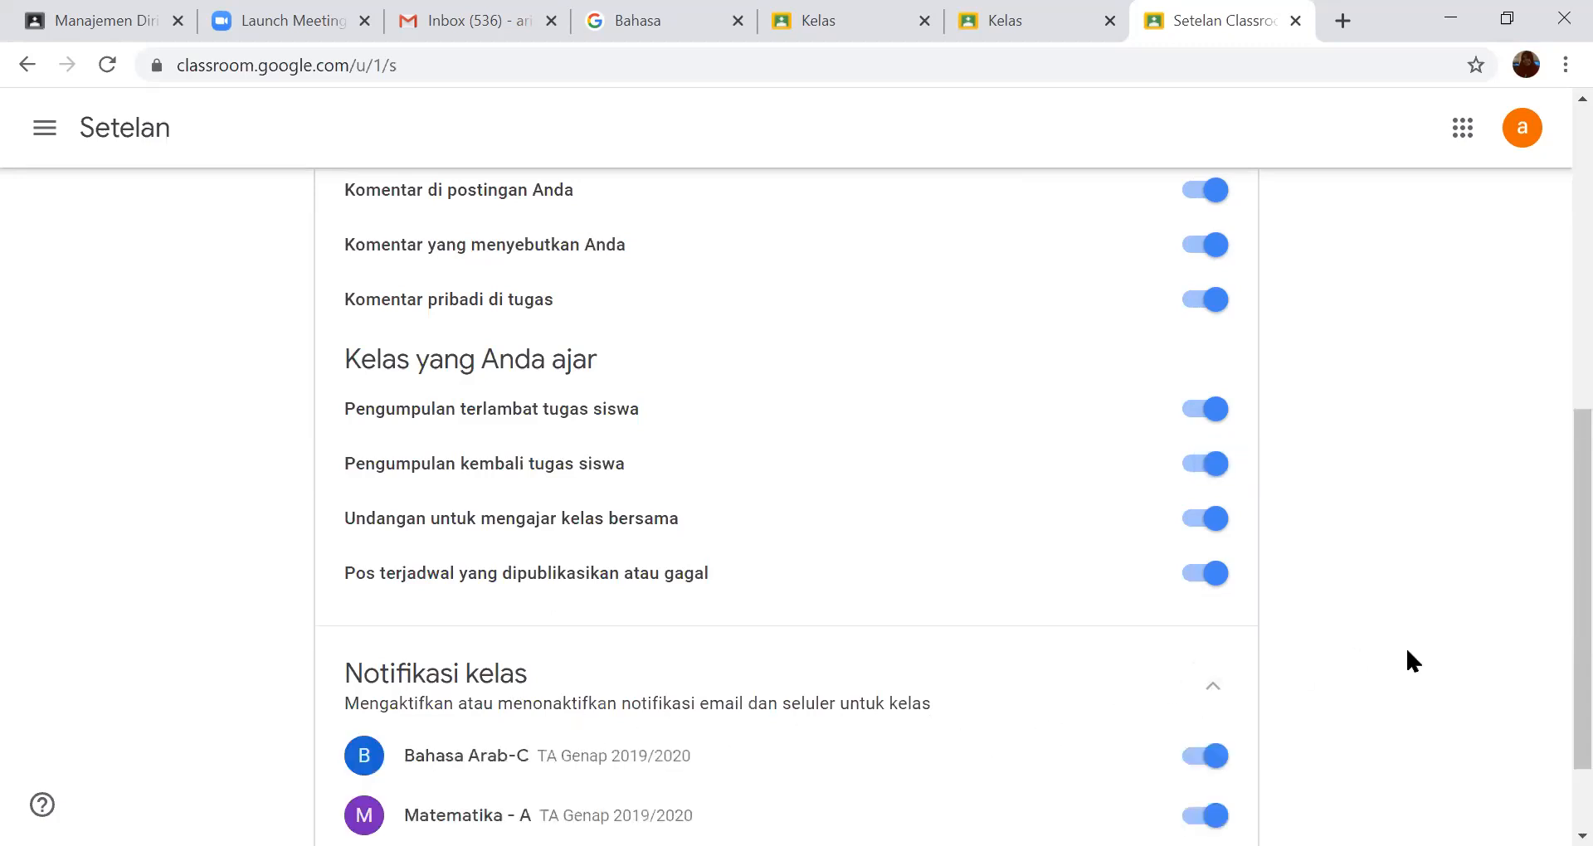
{"action": "scroll", "coordinate": [1404, 652], "scroll_direction": "down", "scroll_amount": 2}
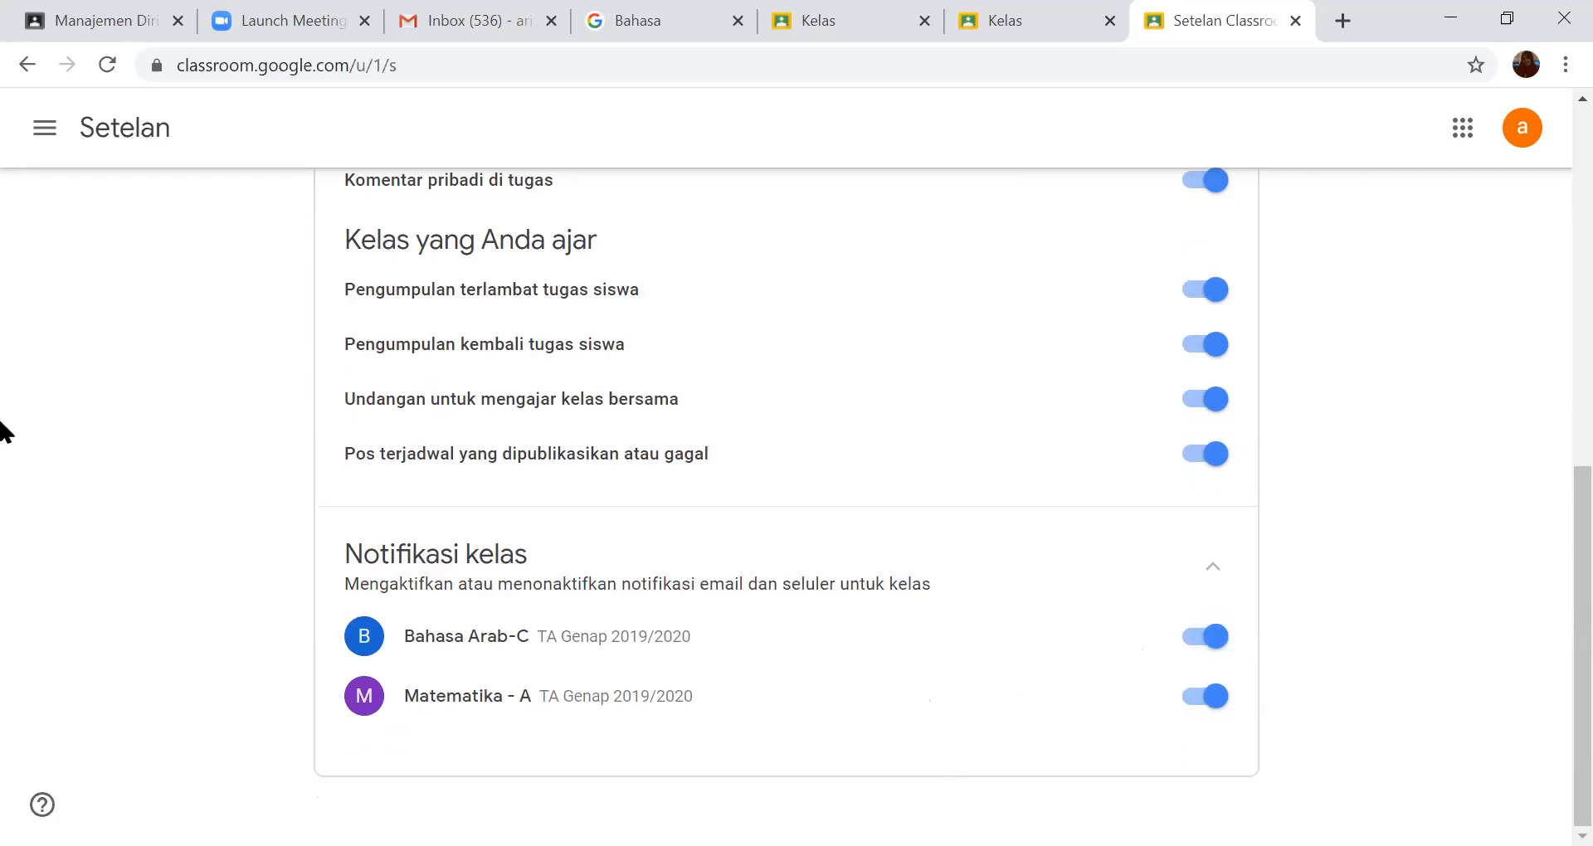
{"action": "scroll", "coordinate": [4, 374], "scroll_direction": "up", "scroll_amount": 7}
{"action": "scroll", "coordinate": [7, 381], "scroll_direction": "up", "scroll_amount": 2}
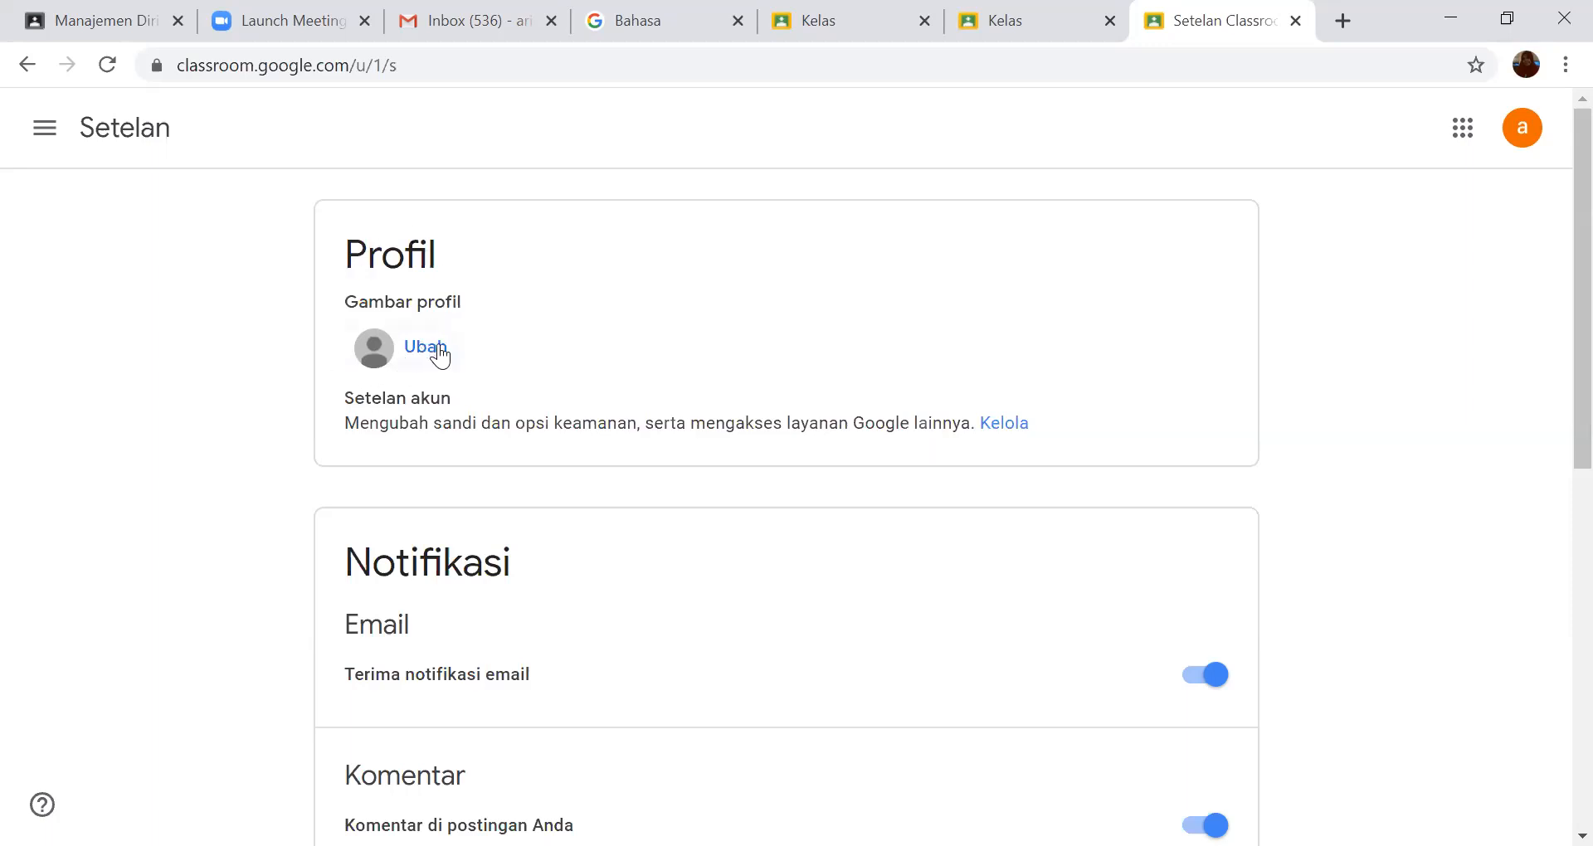
- Look at the class "Manajemen Diri - a", and return to the Setelan page to open the class "Bahasa Arab-C"
{"action": "left_click", "coordinate": [73, 25]}
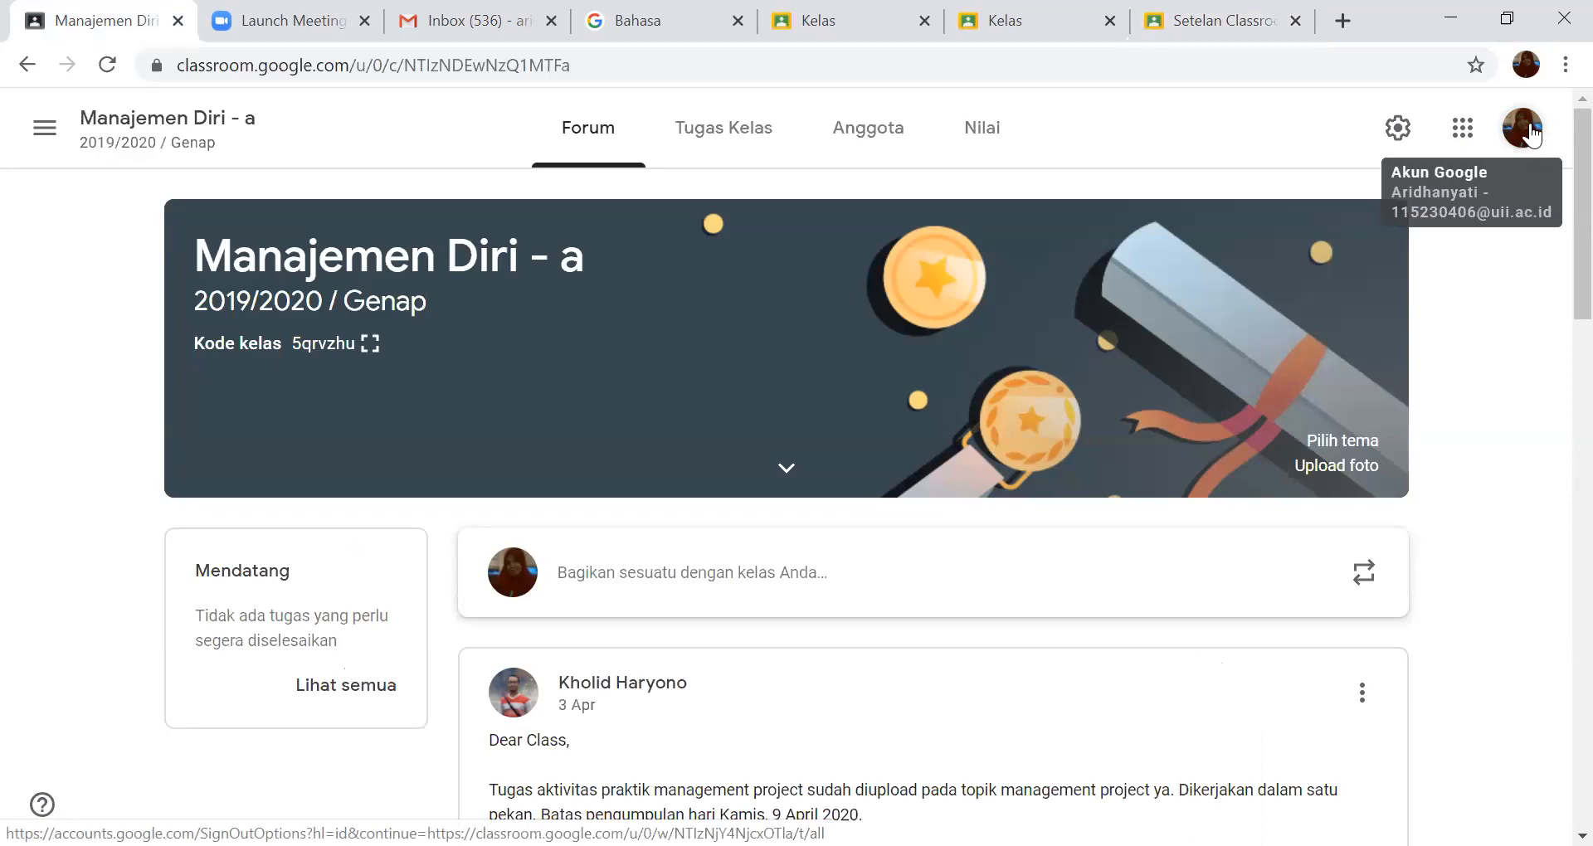
{"action": "key", "text": "ctrl+shift+Tab"}
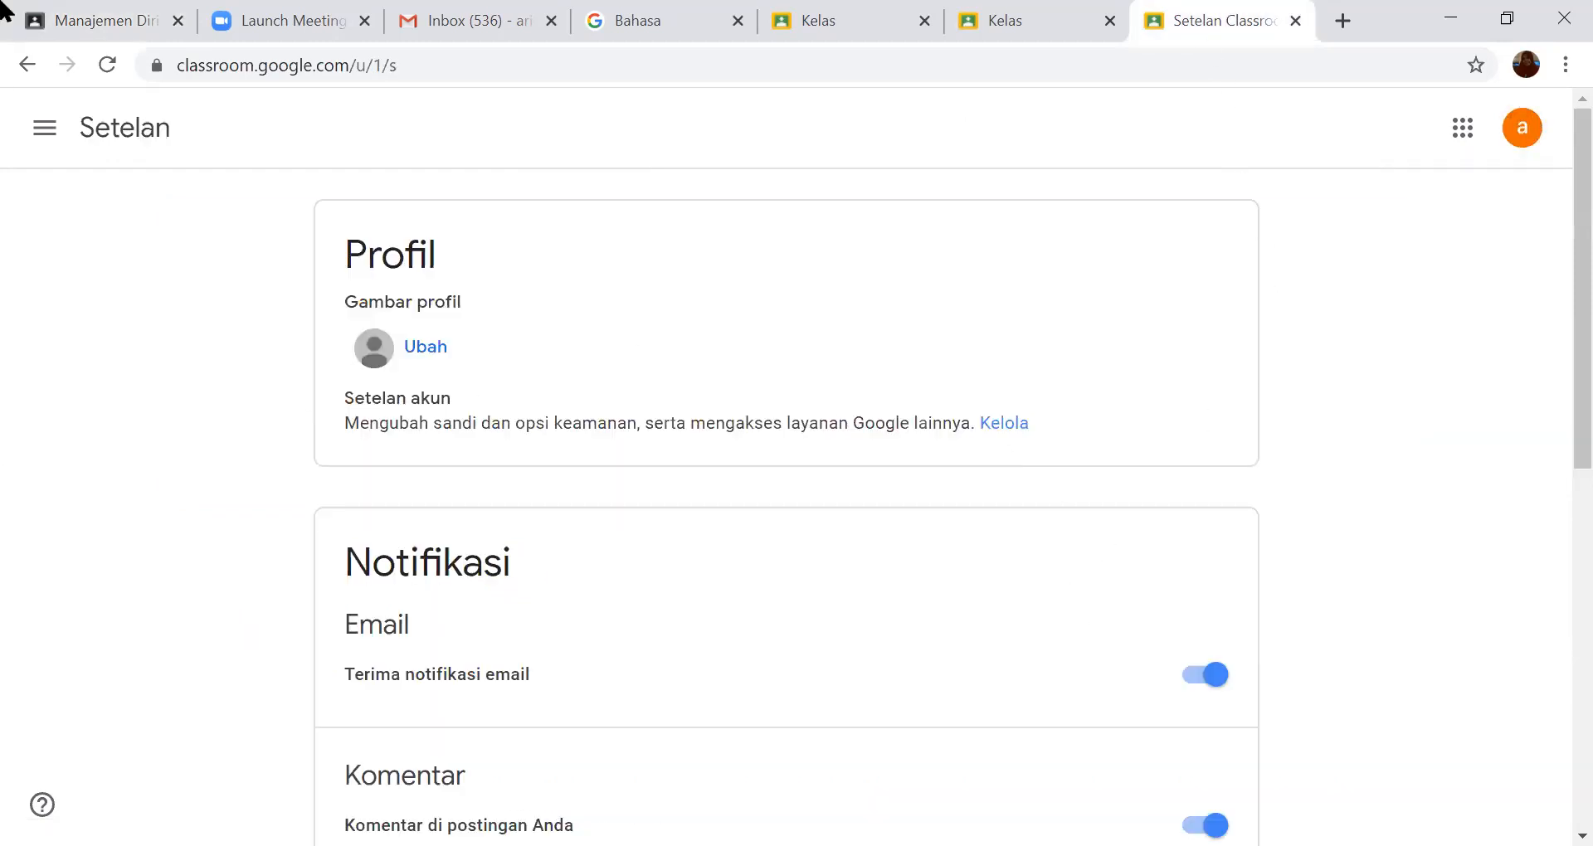
{"action": "left_click", "coordinate": [46, 130]}
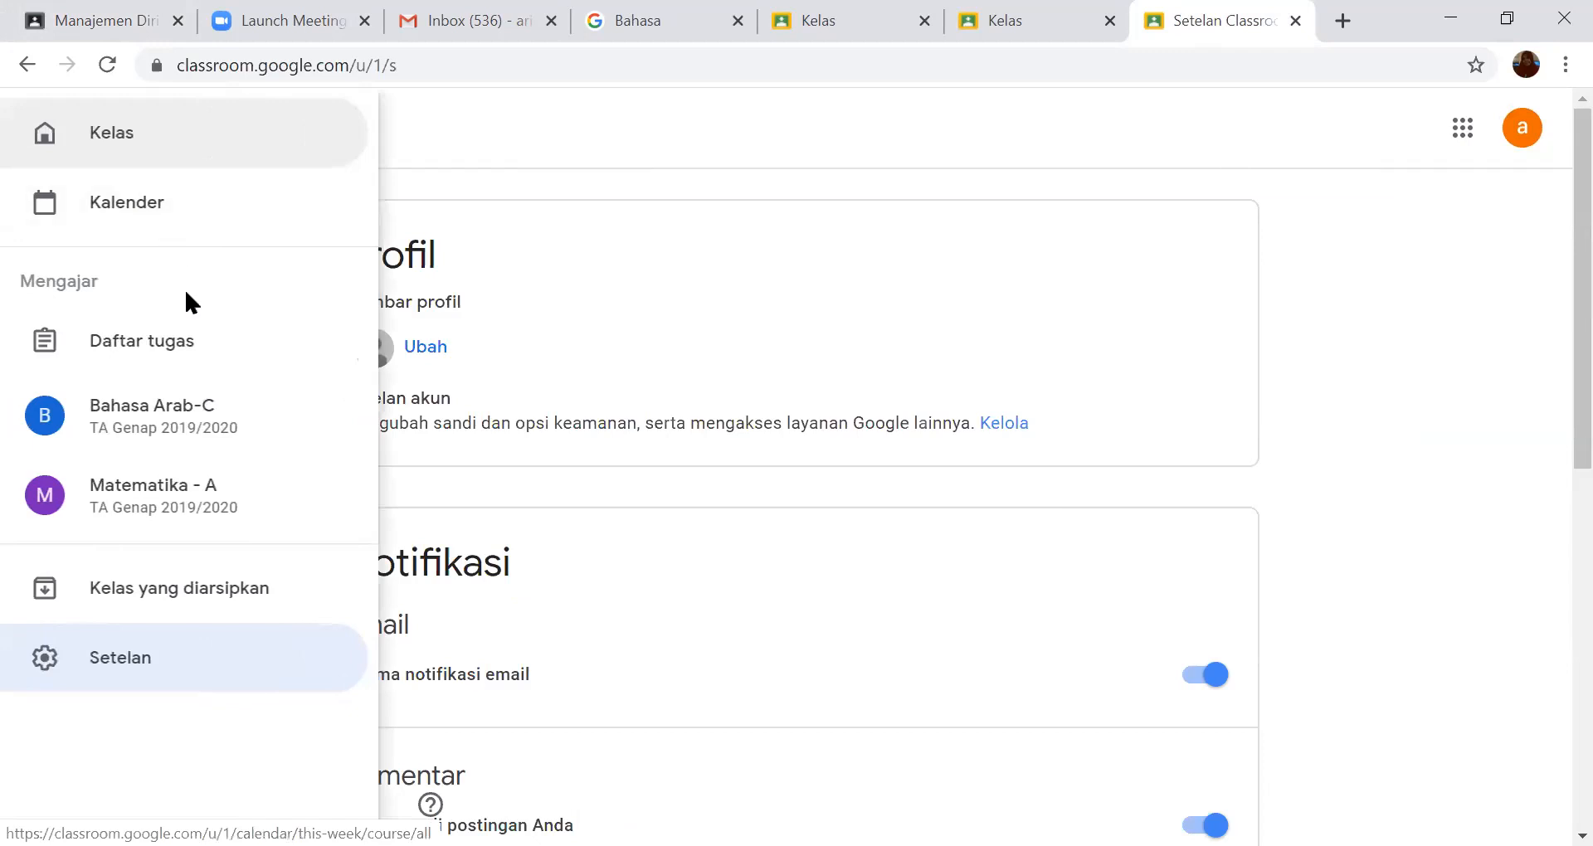
{"action": "left_click", "coordinate": [177, 430]}
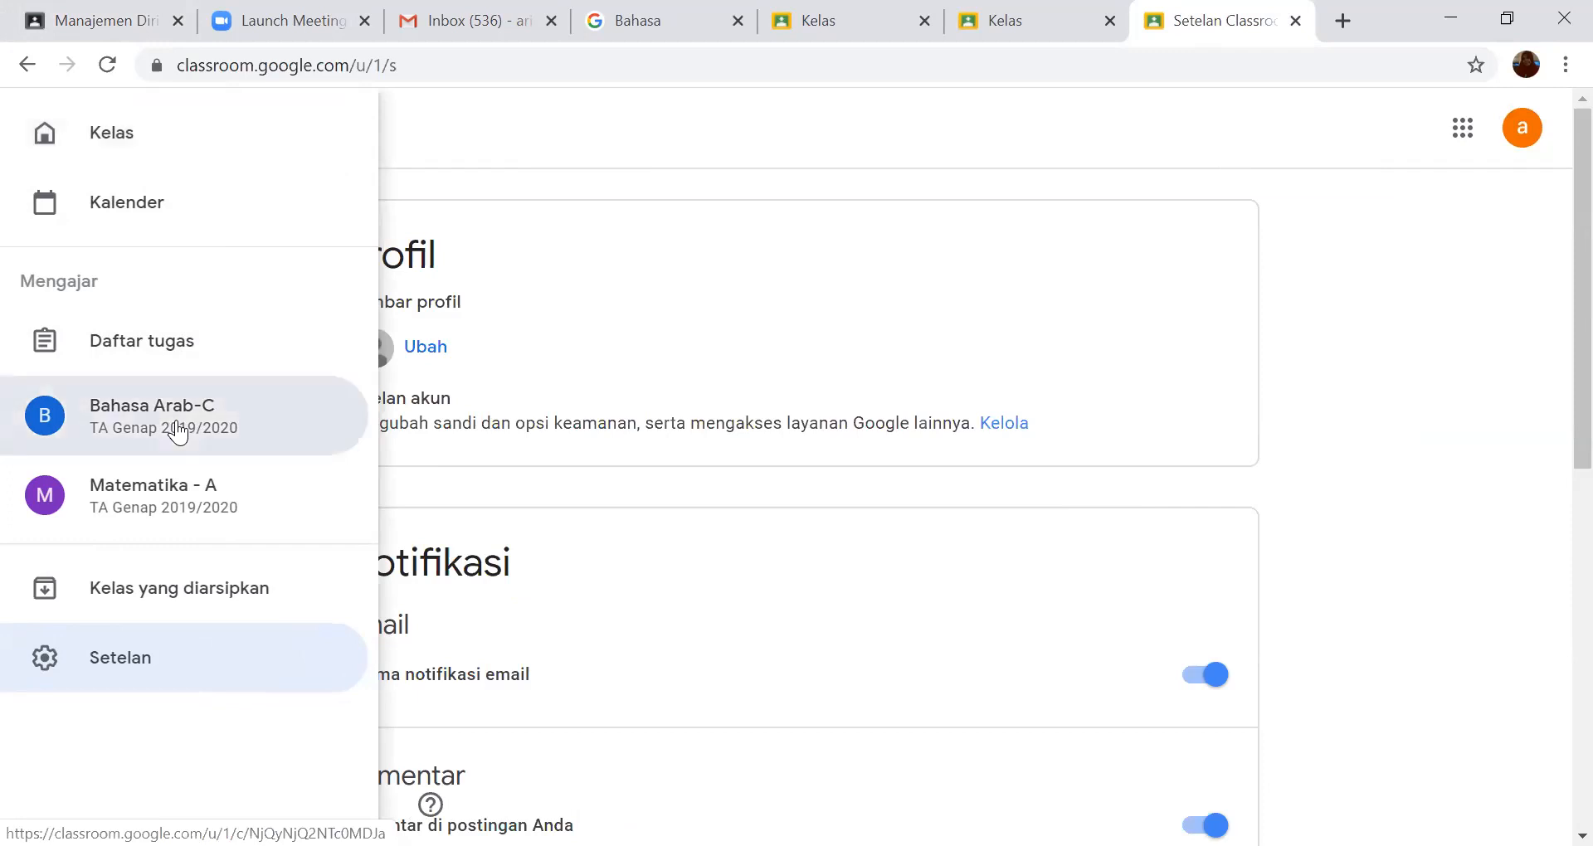